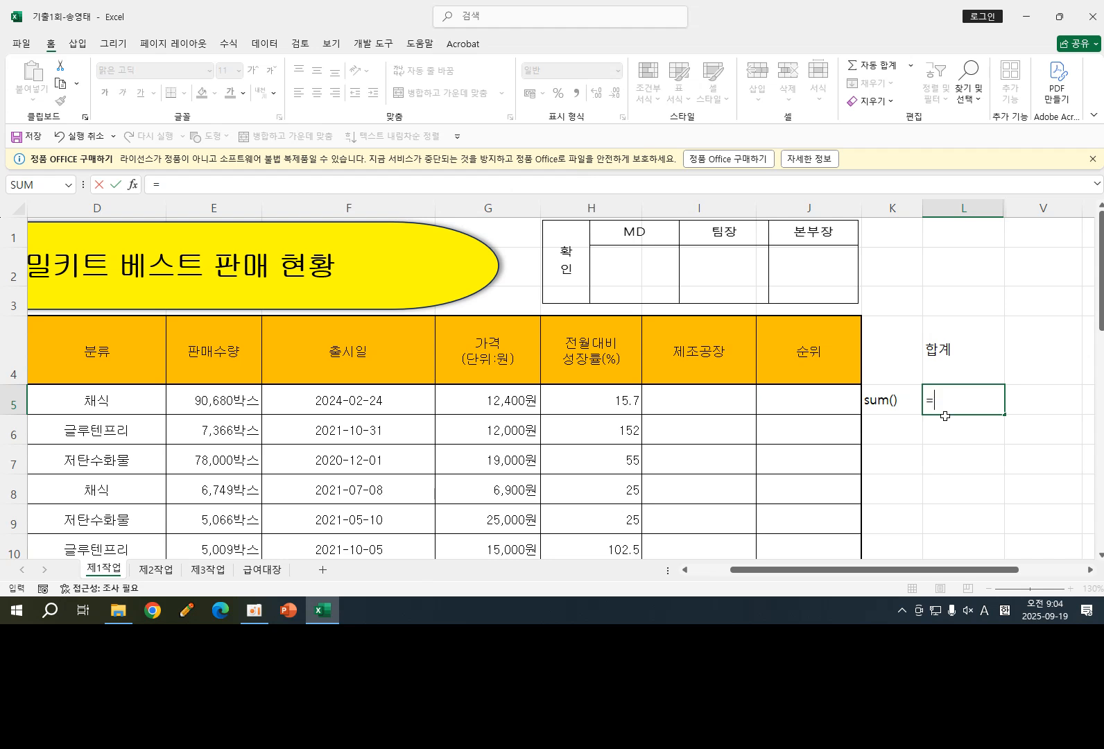
# - Begin a SUM formula in cell L5 by picking the SUM function from the suggestions
pyautogui.write('sum')
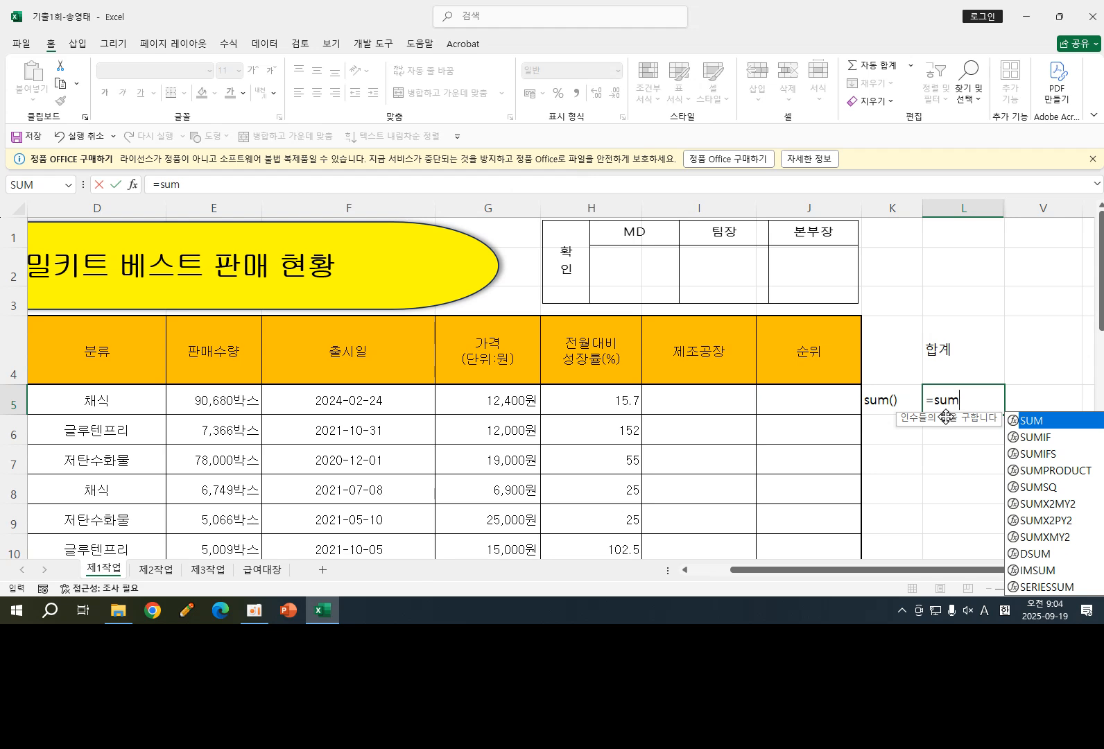
pyautogui.click(136, 188)
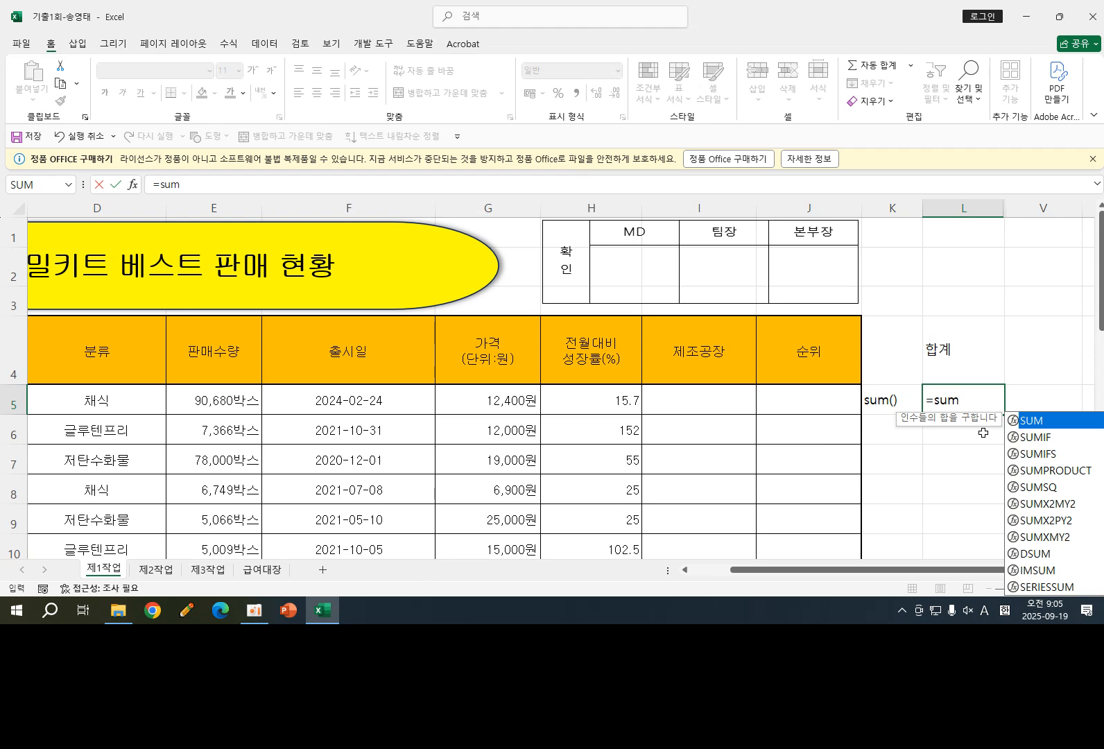
pyautogui.doubleClick(1040, 421)
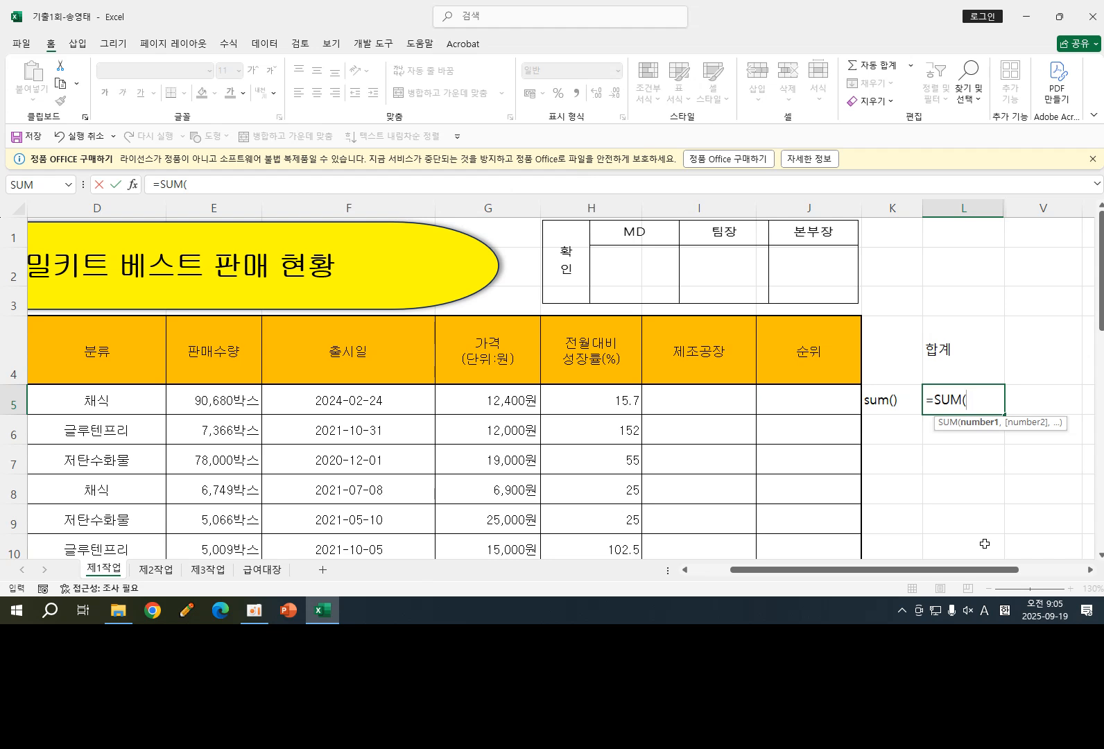
pyautogui.click(188, 612)
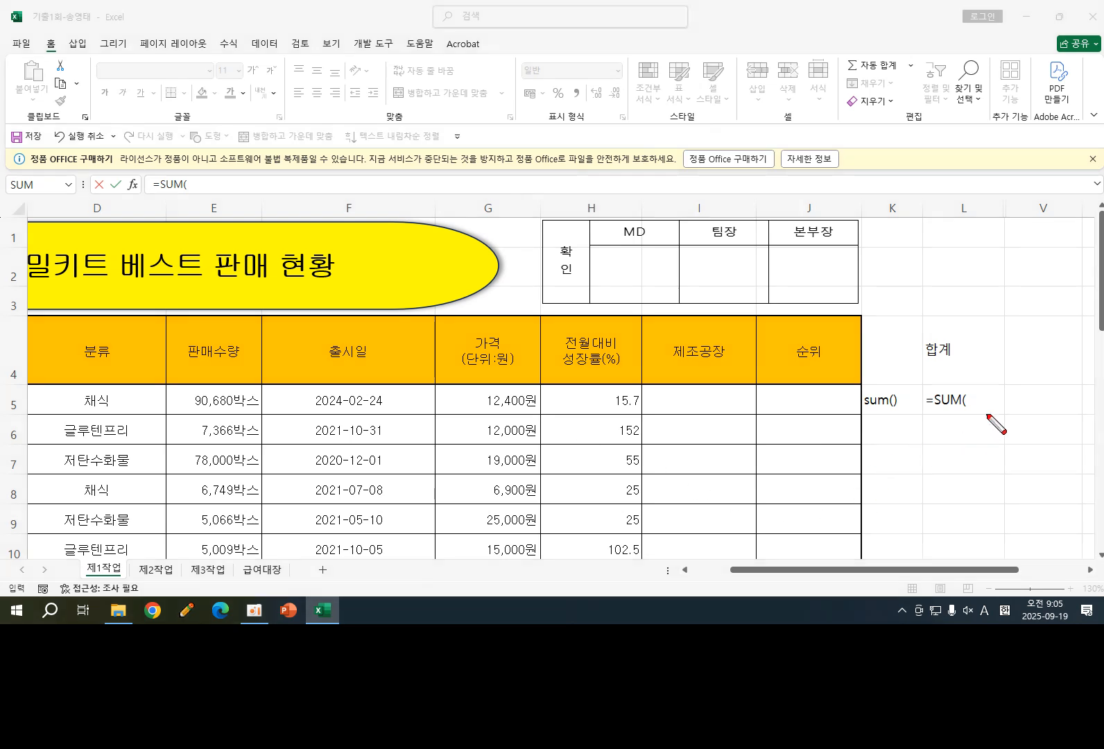
pyautogui.click(965, 405)
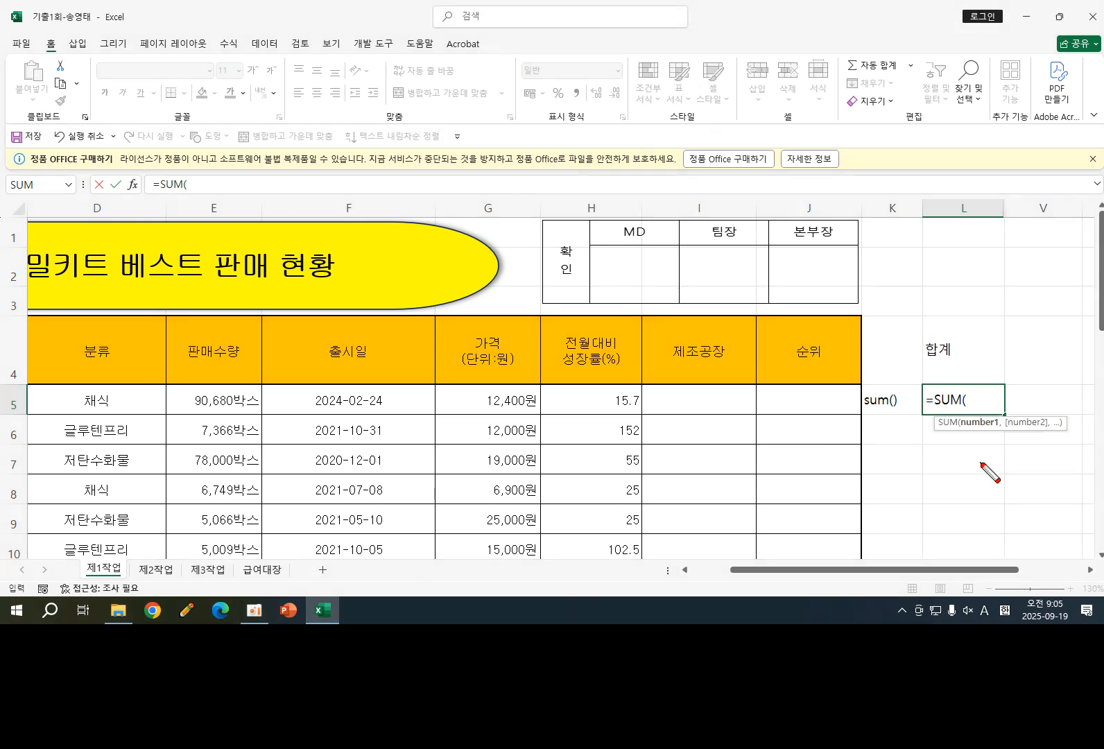
pyautogui.moveTo(961, 430); pyautogui.dragTo(992, 430)
pyautogui.moveTo(970, 429); pyautogui.dragTo(994, 429)
pyautogui.moveTo(1003, 439)
pyautogui.mouseDown()
pyautogui.moveTo(1042, 431)
pyautogui.moveTo(1053, 444)
pyautogui.mouseUp()
pyautogui.click(1067, 438)
pyautogui.click(1080, 438)
pyautogui.moveTo(1050, 437); pyautogui.dragTo(1051, 444)
pyautogui.press('Escape')
pyautogui.click(971, 403)
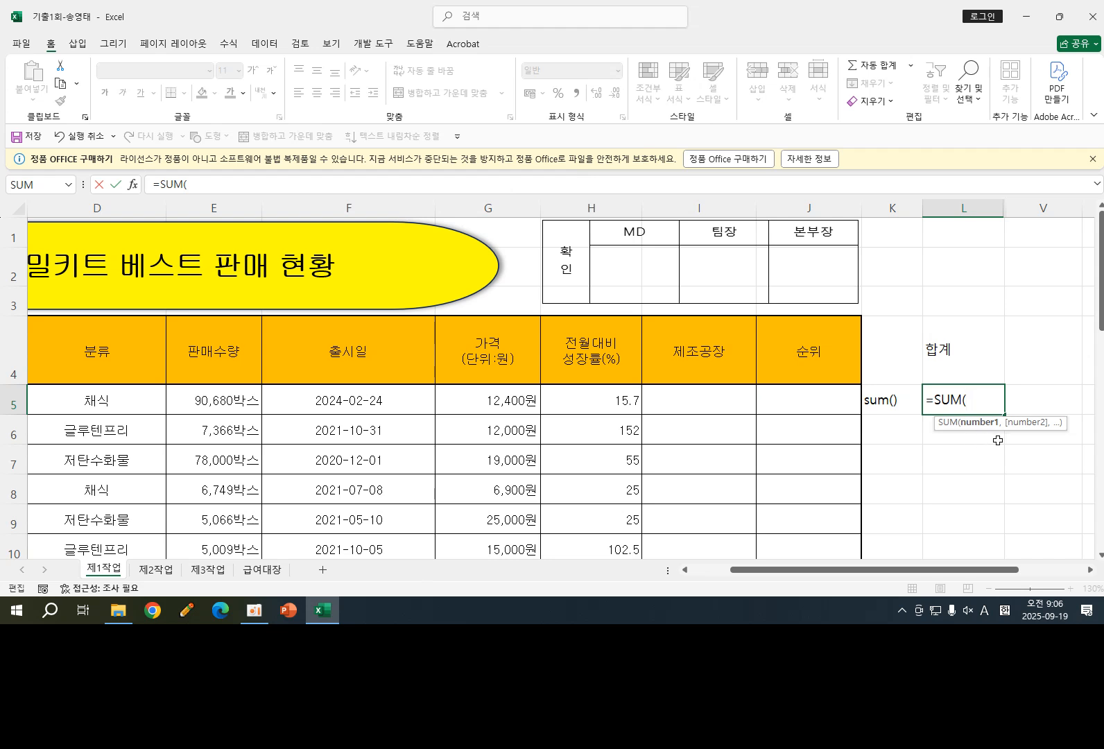
# - Try adding G5, G6 and G7 as separate SUM arguments, then erase them back to the opening bracket
pyautogui.click(506, 400)
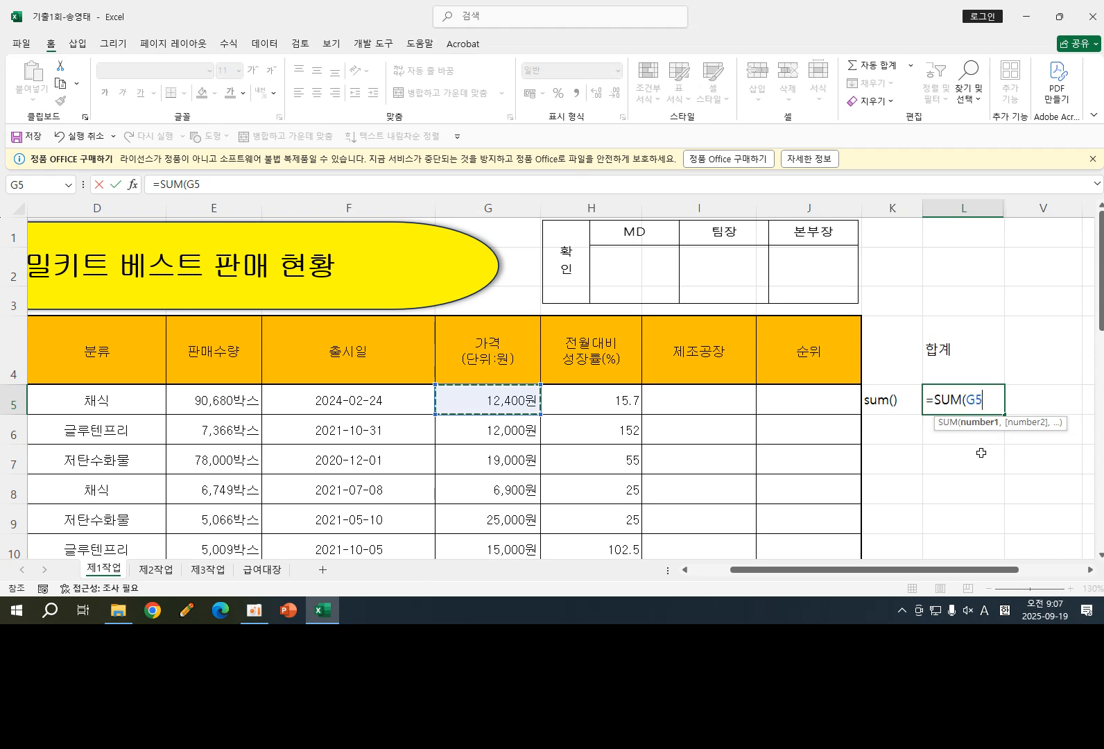
pyautogui.write(',')
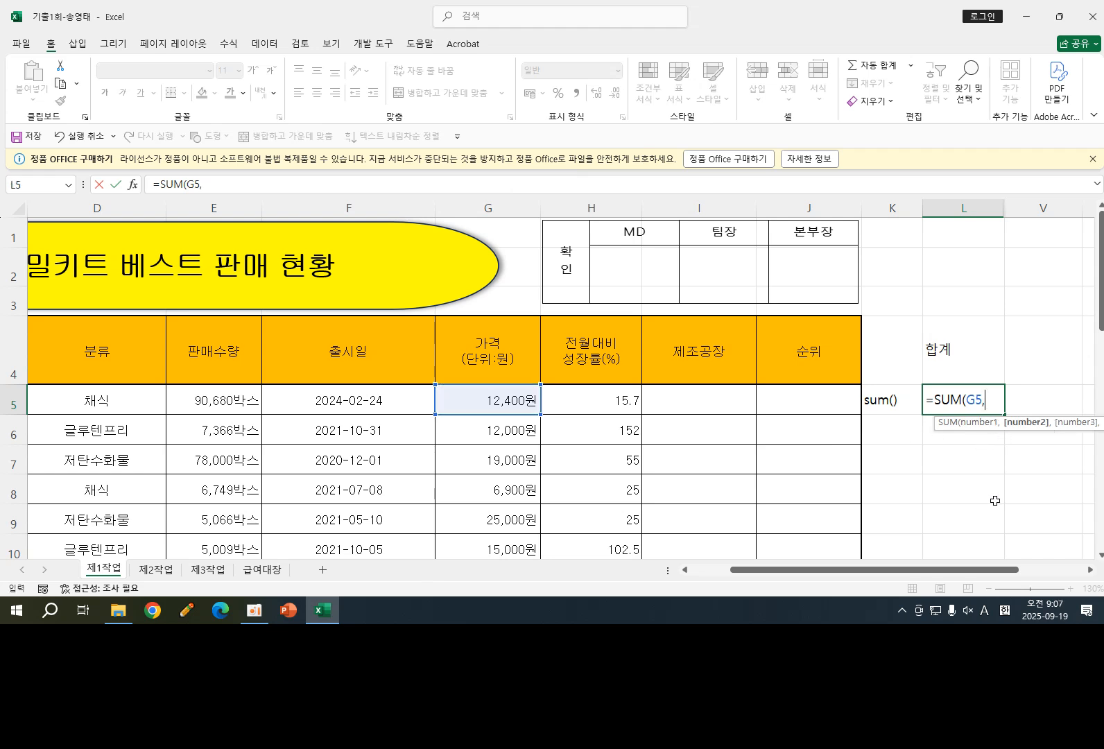
pyautogui.click(504, 432)
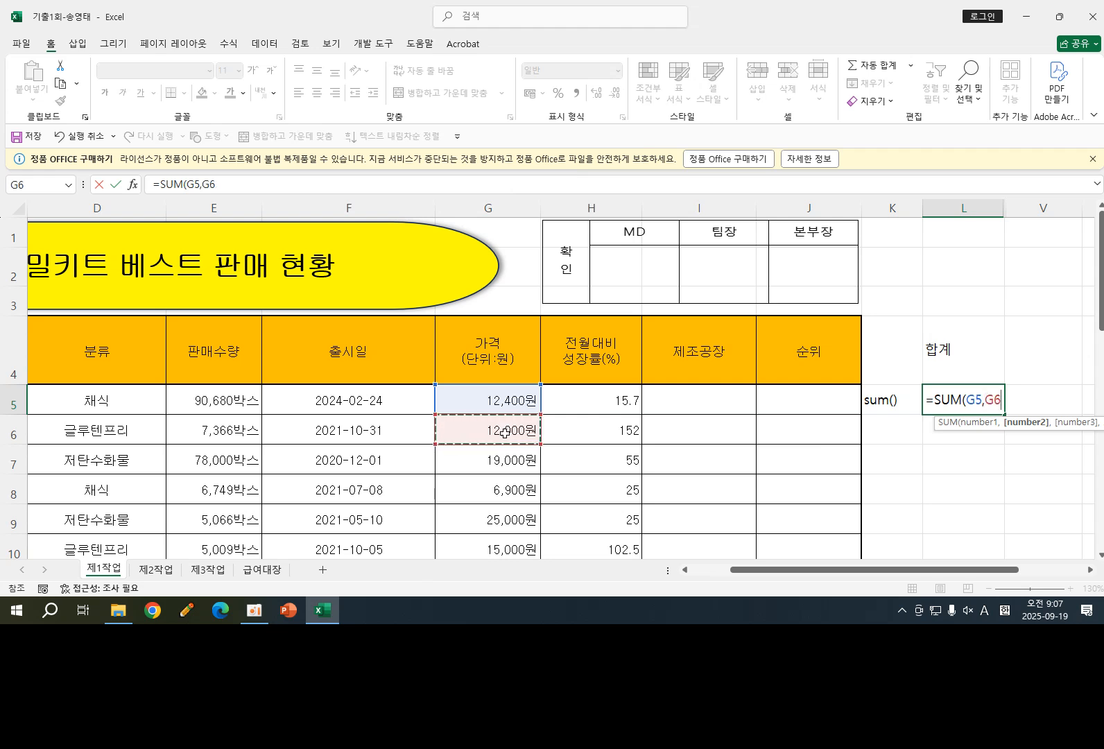
pyautogui.write(',')
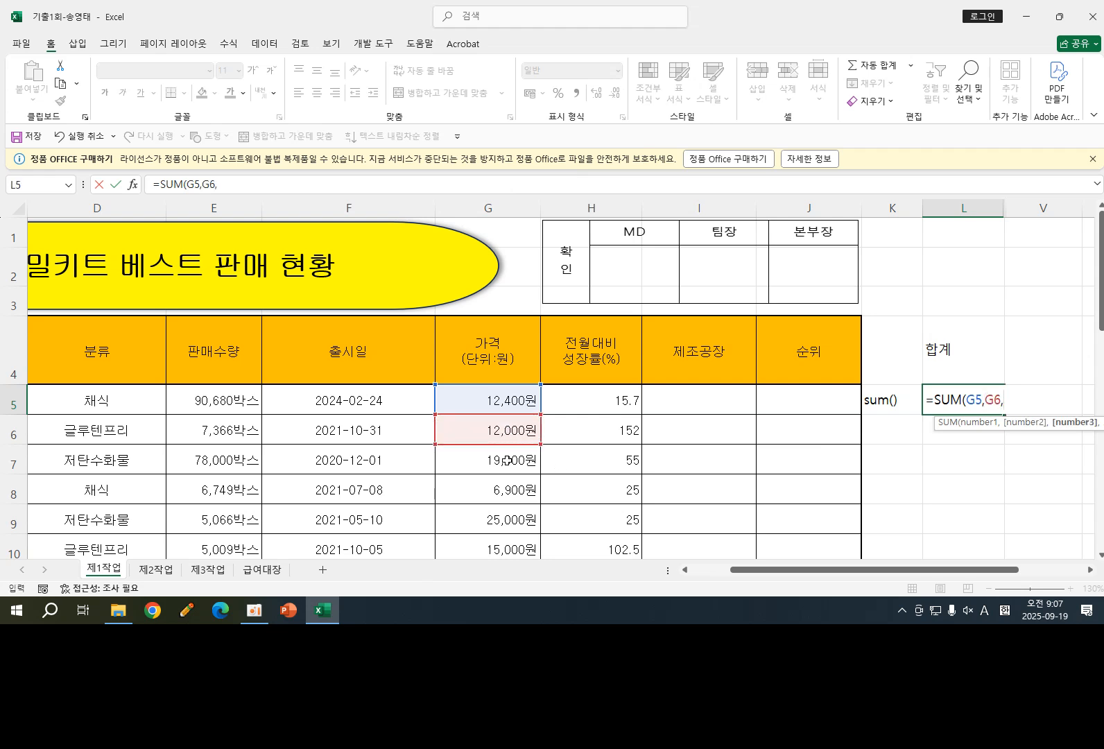
pyautogui.click(507, 460)
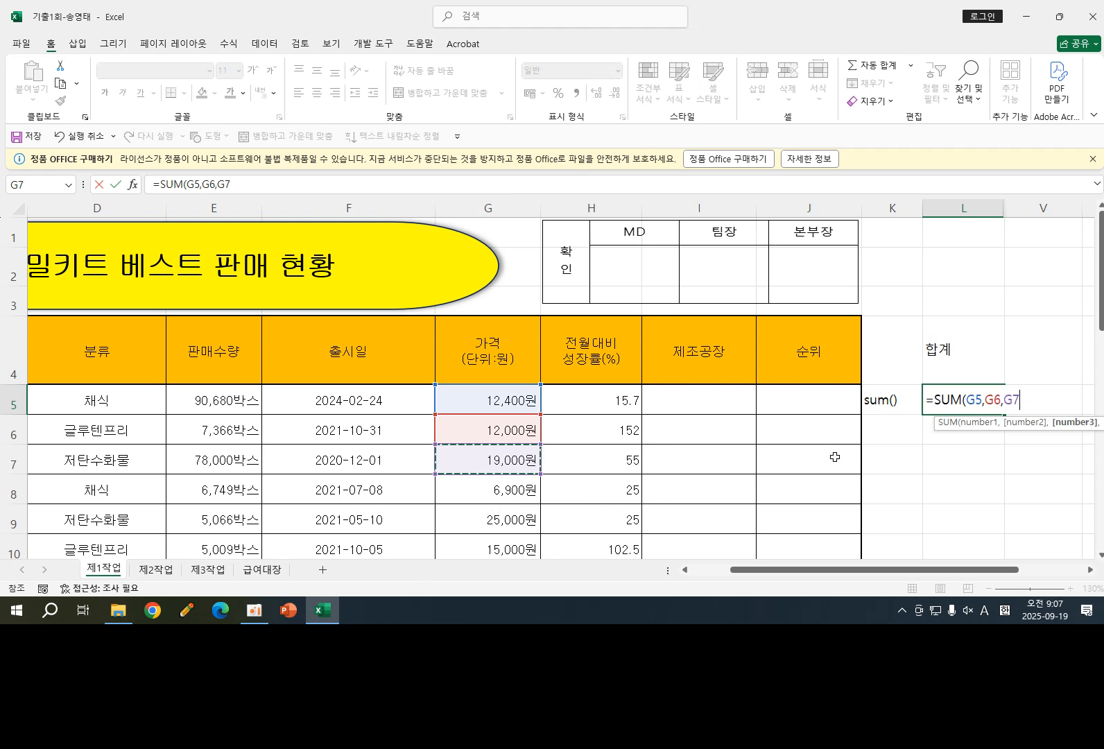
pyautogui.press('BackSpace')
pyautogui.press('BackSpace')
pyautogui.press('BackSpace')
pyautogui.press('BackSpace')
pyautogui.press('BackSpace')
pyautogui.press('BackSpace')
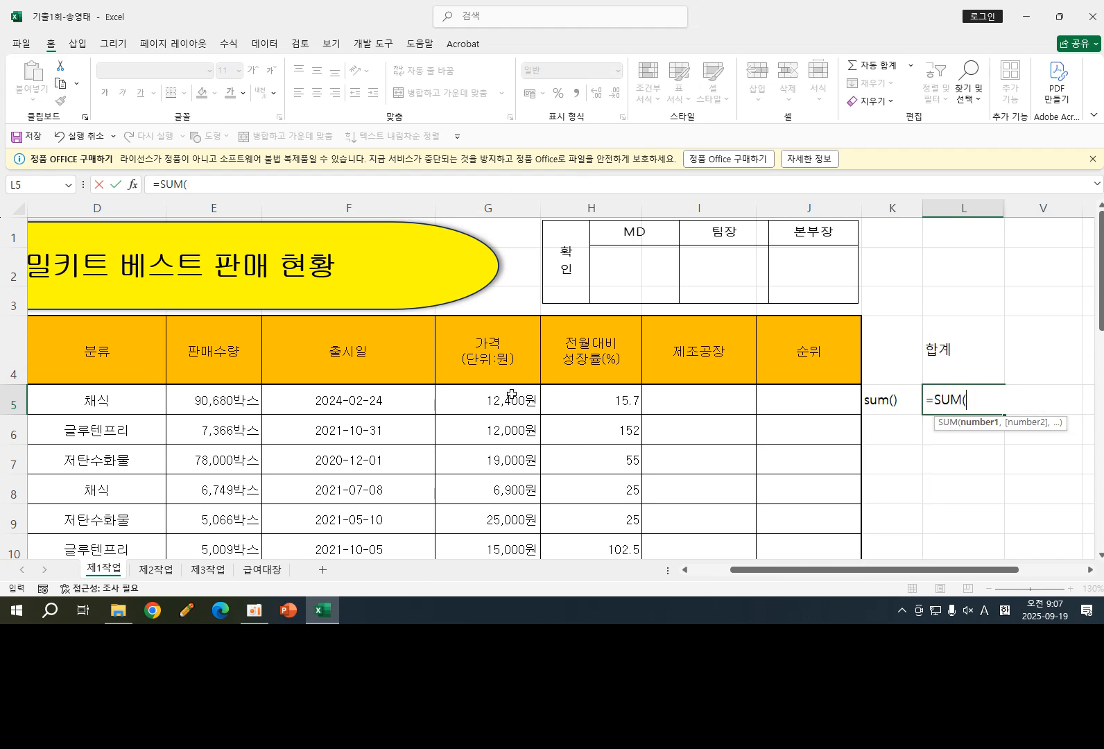
# - Try adding the range G5:G7 and cell G9 as SUM arguments, then erase them back to the opening bracket
pyautogui.moveTo(511, 396); pyautogui.dragTo(519, 451)
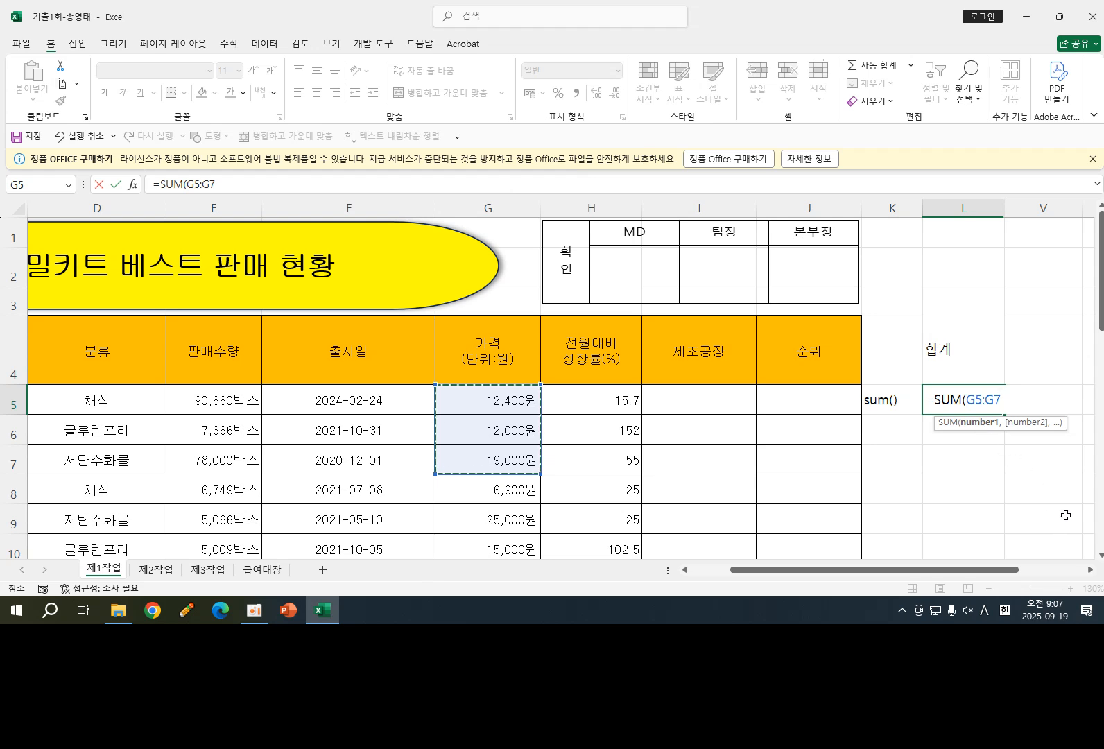
pyautogui.write(',')
pyautogui.click(506, 522)
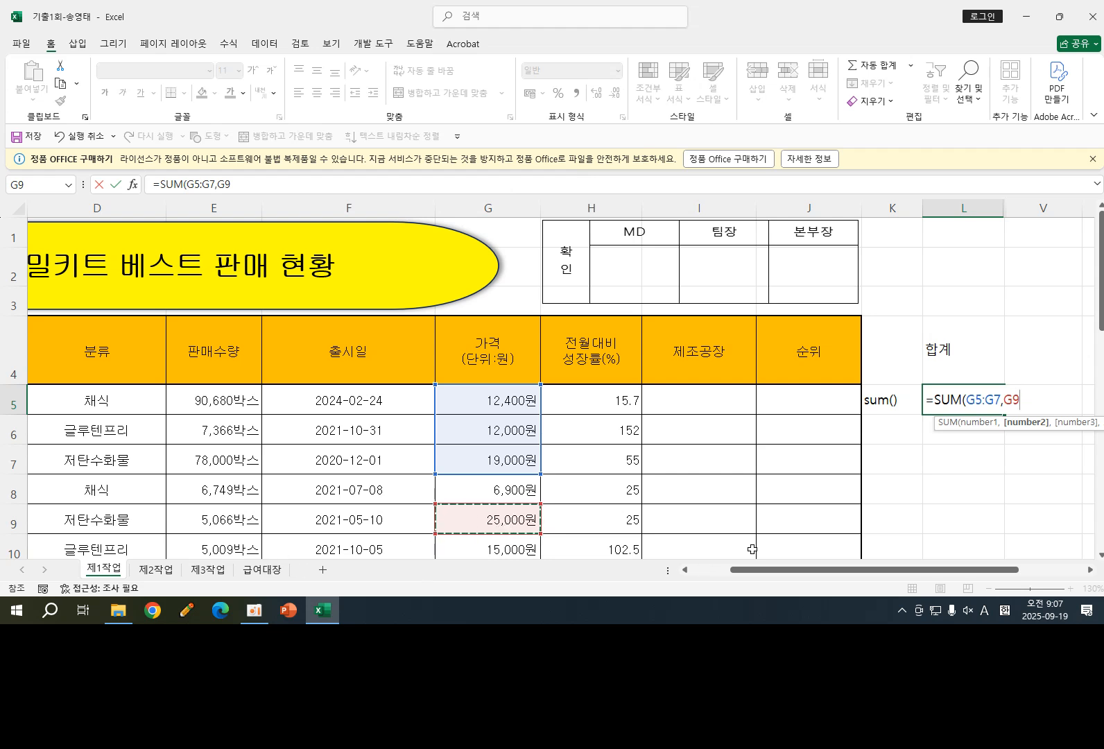
pyautogui.scroll(-2, 575, 416)
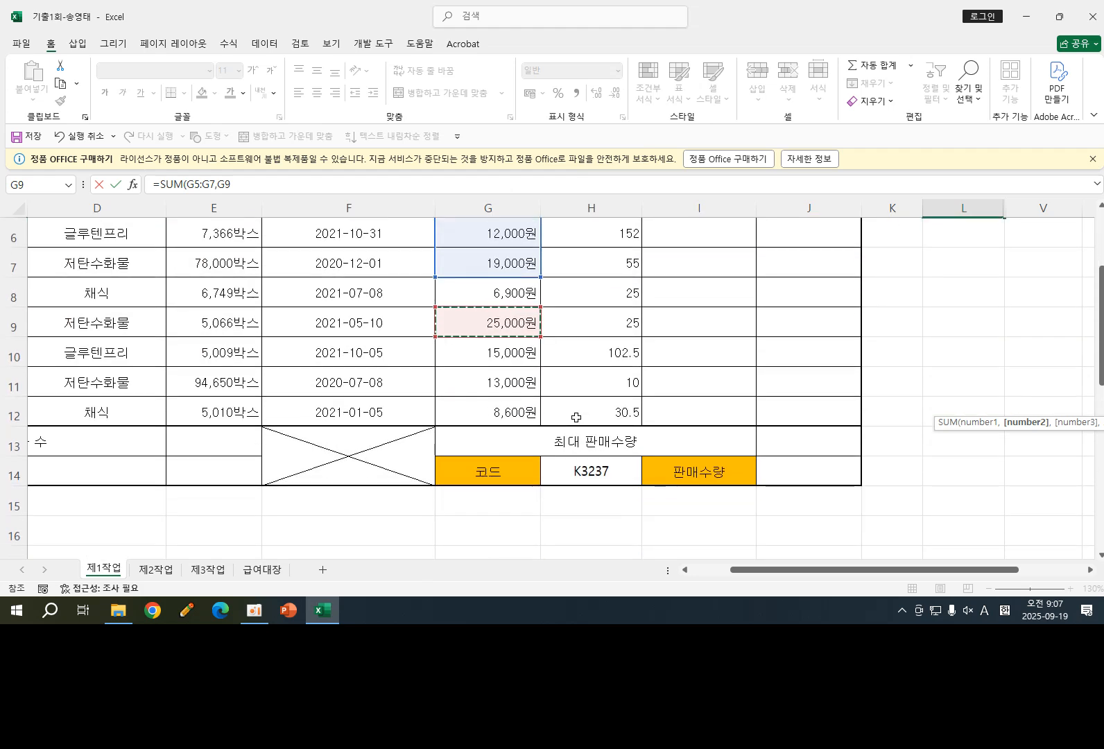
pyautogui.scroll(2, 576, 416)
pyautogui.press('BackSpace')
pyautogui.press('BackSpace')
pyautogui.press('BackSpace')
pyautogui.press('BackSpace')
pyautogui.press('BackSpace')
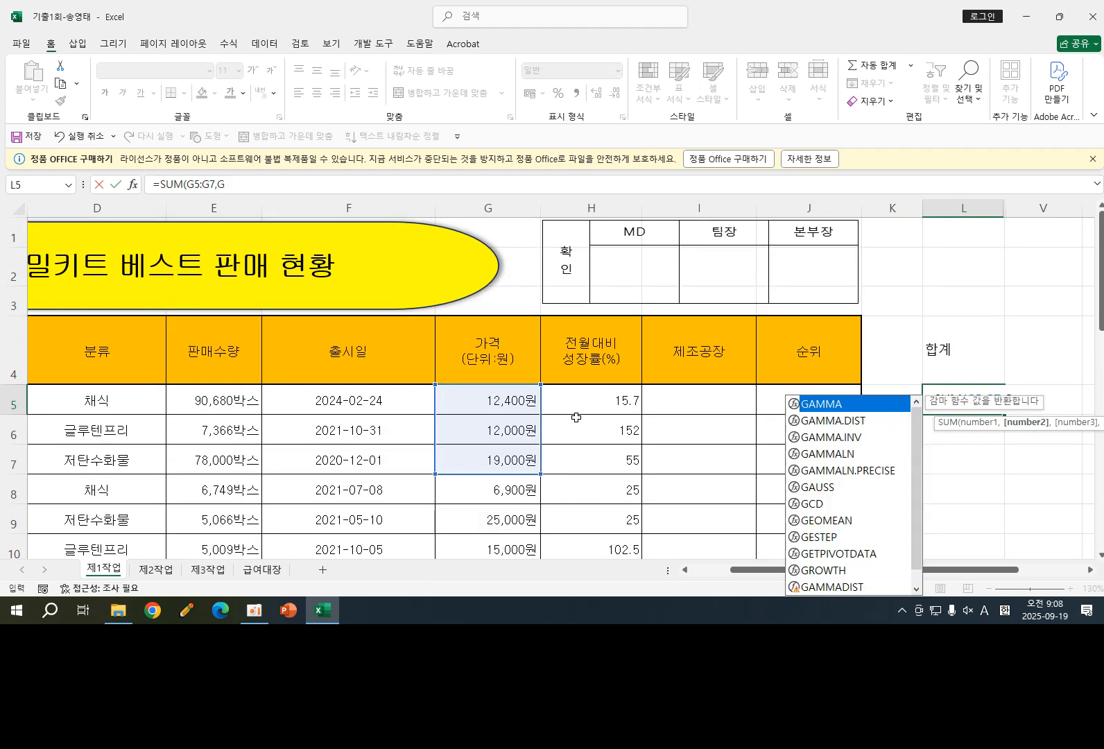
pyautogui.press('BackSpace')
pyautogui.press('BackSpace')
pyautogui.press('BackSpace')
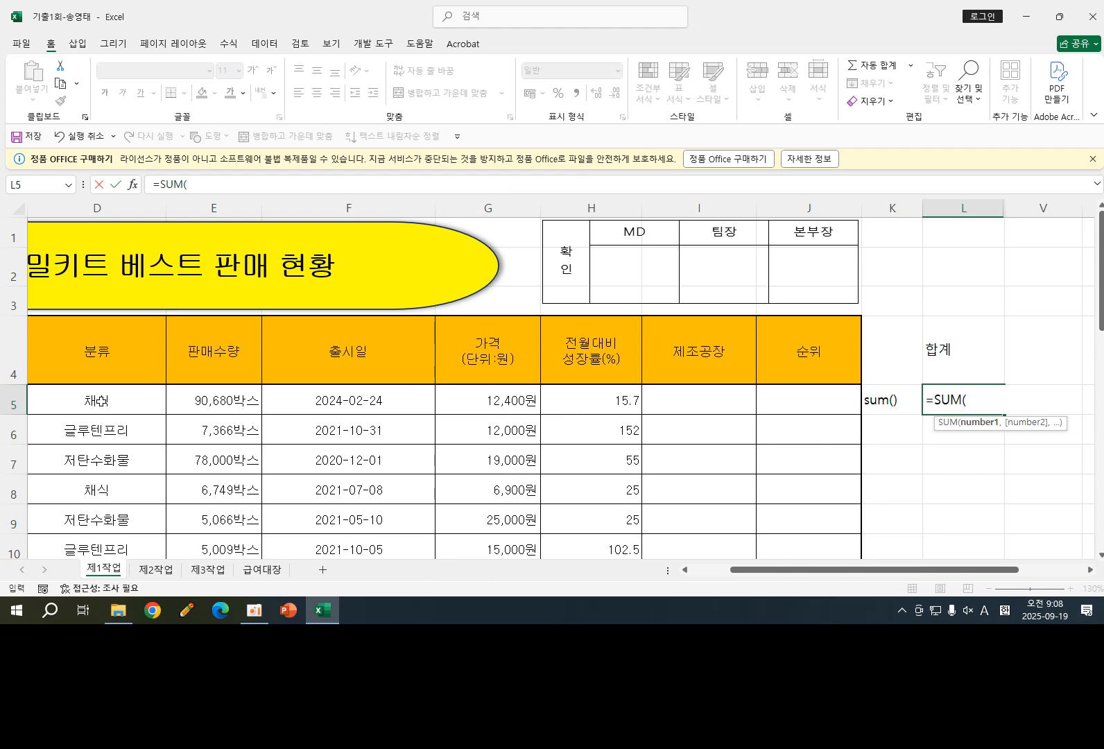
# - Complete the formula in L5 as =SUM(G5,G8,G12) using the prices in G5, G8 and G12
pyautogui.scroll(-2, 133, 489)
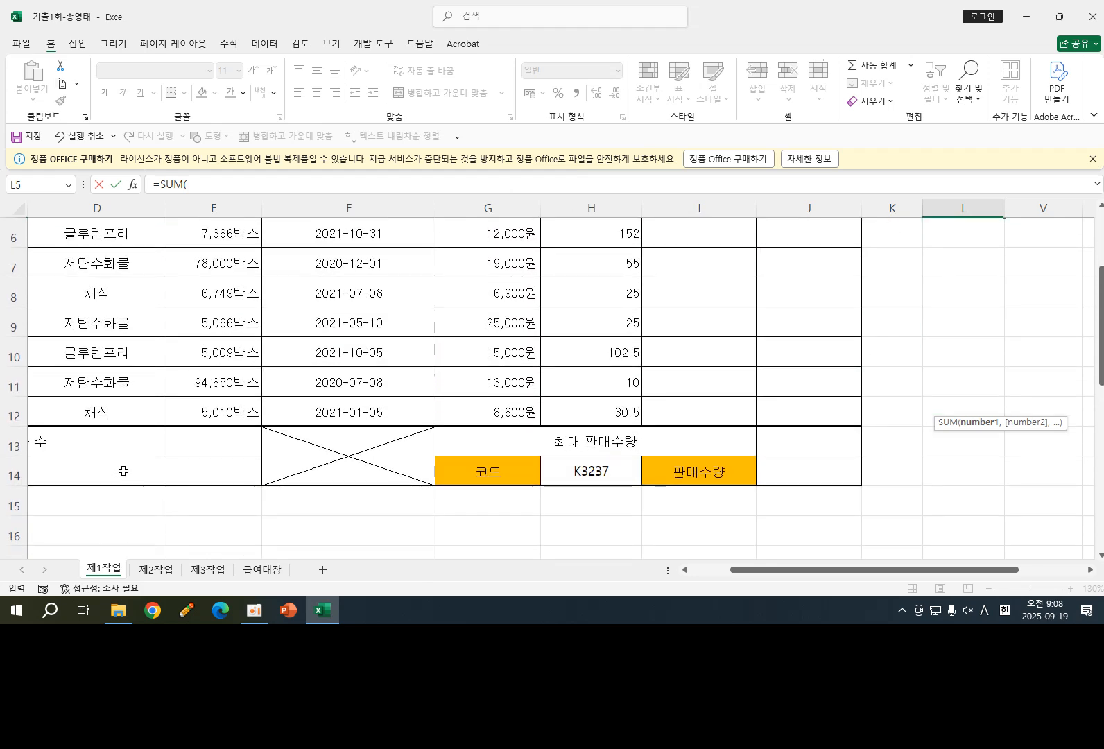
pyautogui.scroll(2, 445, 381)
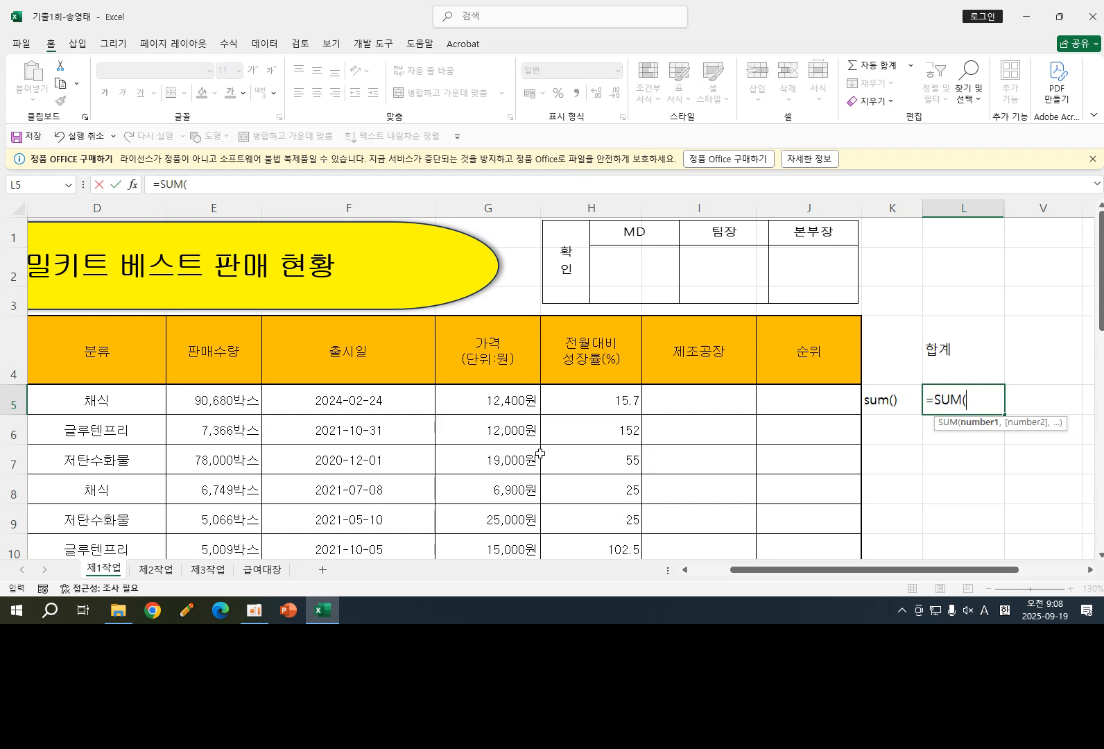
pyautogui.scroll(-2, 539, 454)
pyautogui.scroll(2, 540, 454)
pyautogui.click(507, 400)
pyautogui.write(',')
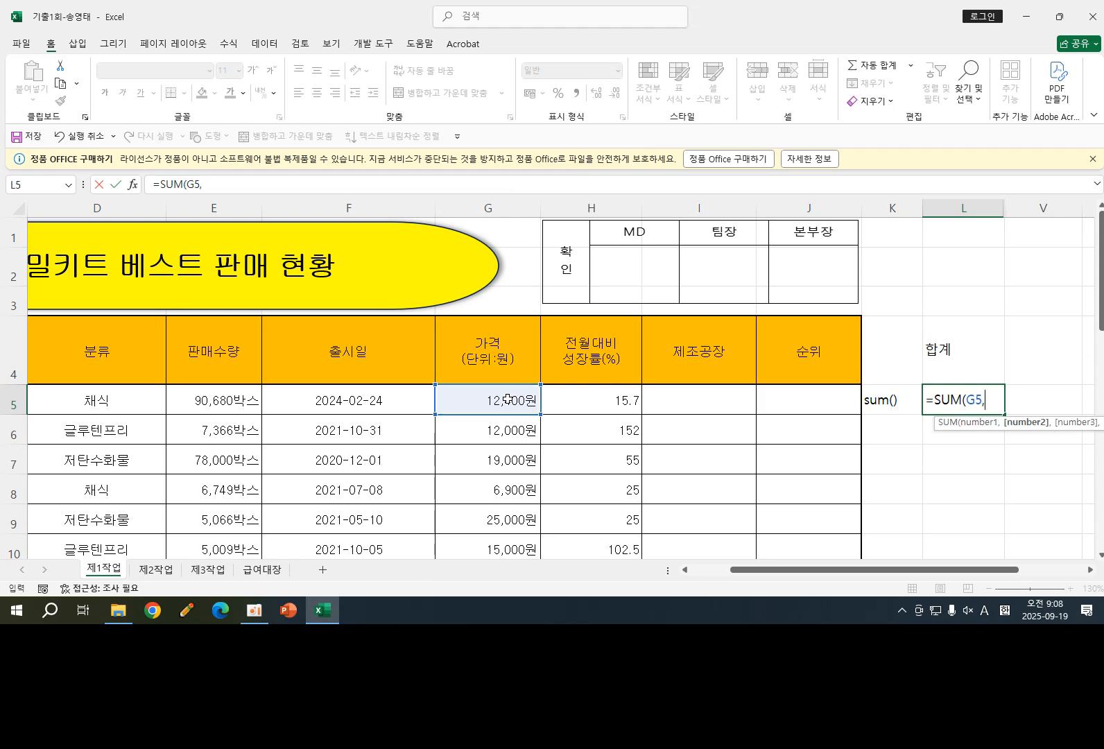
pyautogui.click(511, 492)
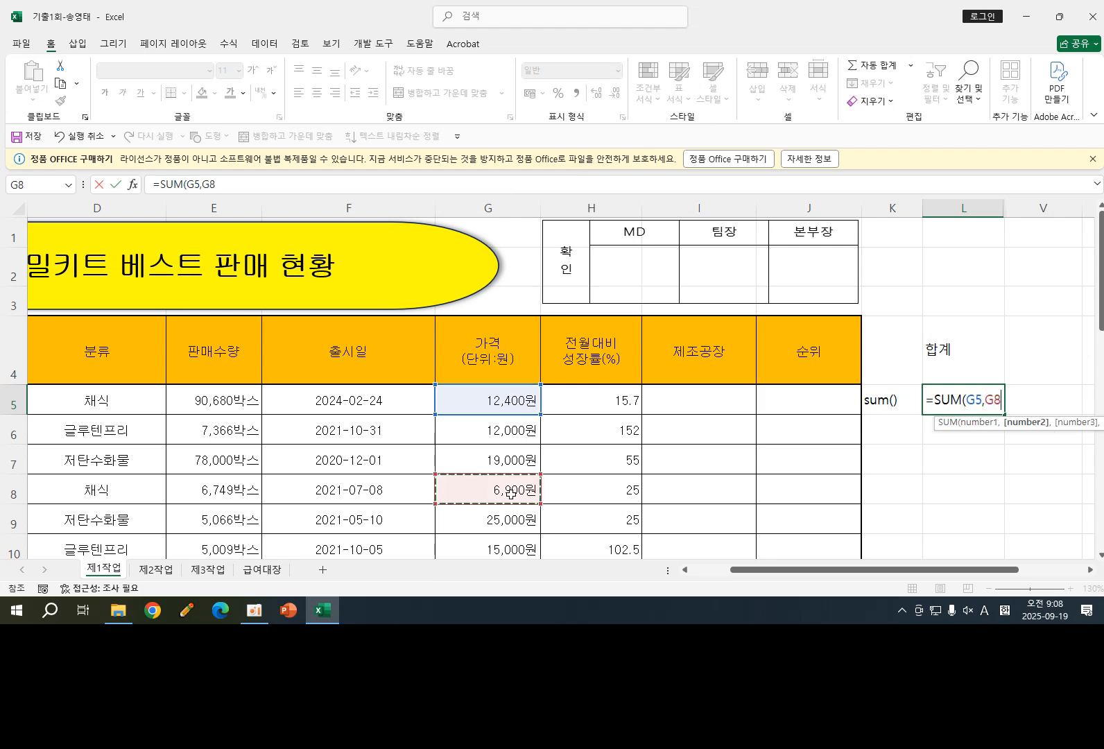
pyautogui.write(',')
pyautogui.scroll(-4, 436, 485)
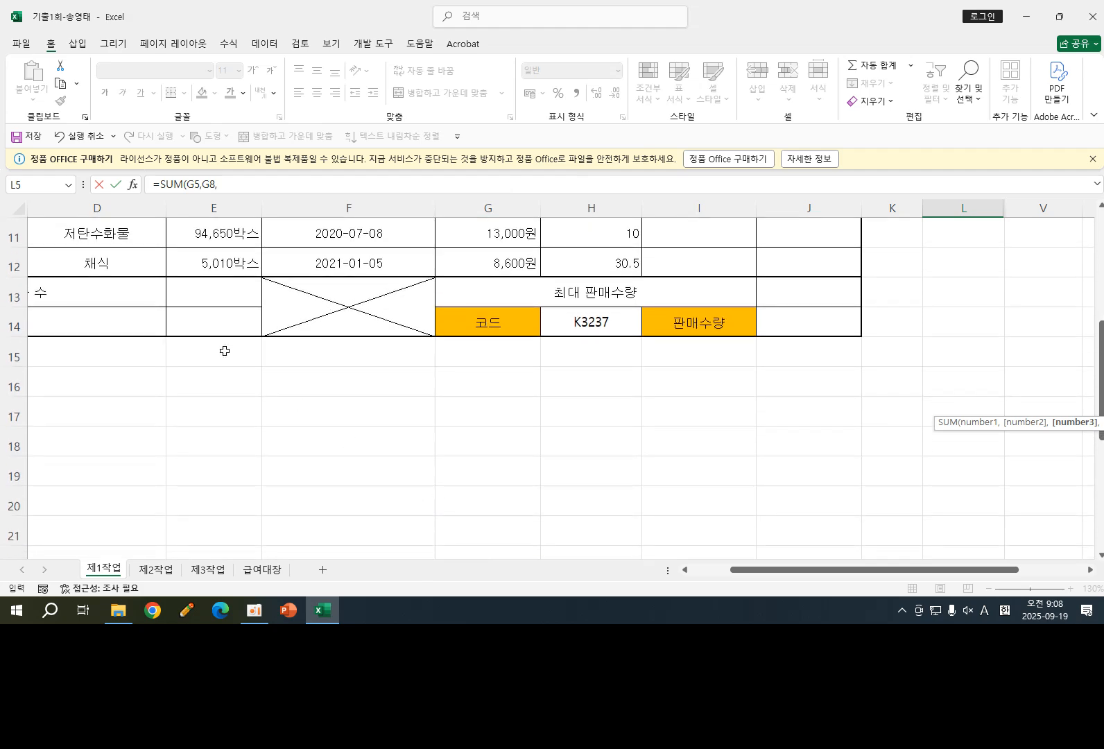
pyautogui.click(499, 267)
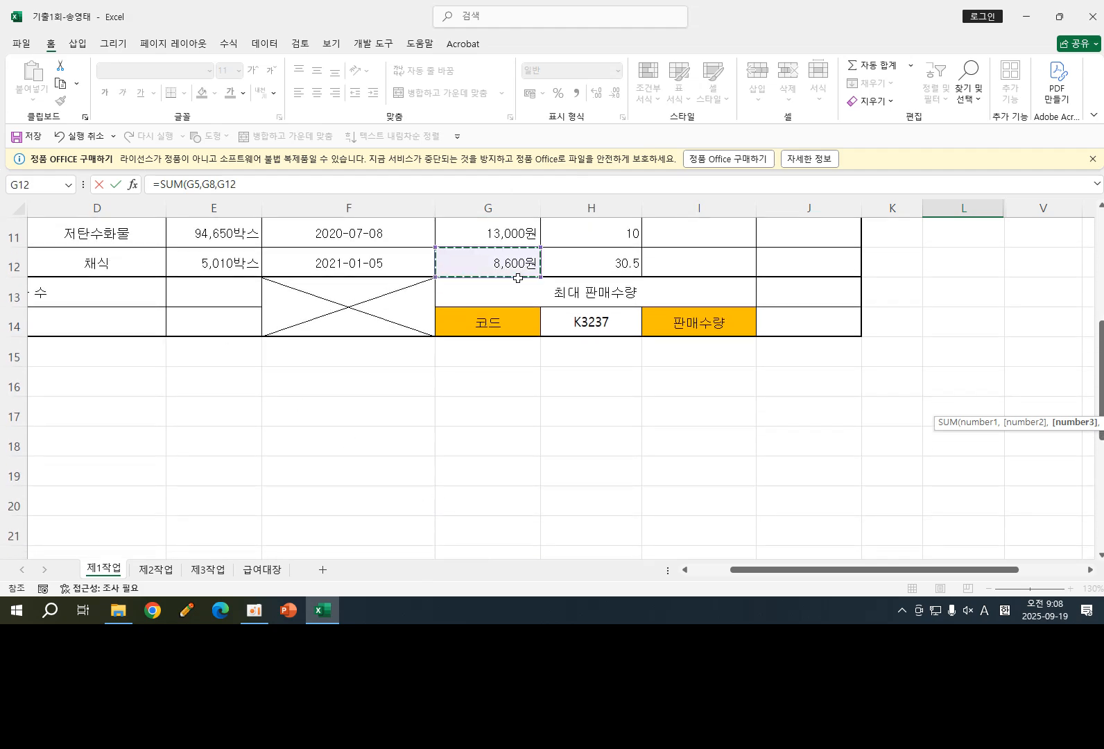
pyautogui.scroll(4, 560, 307)
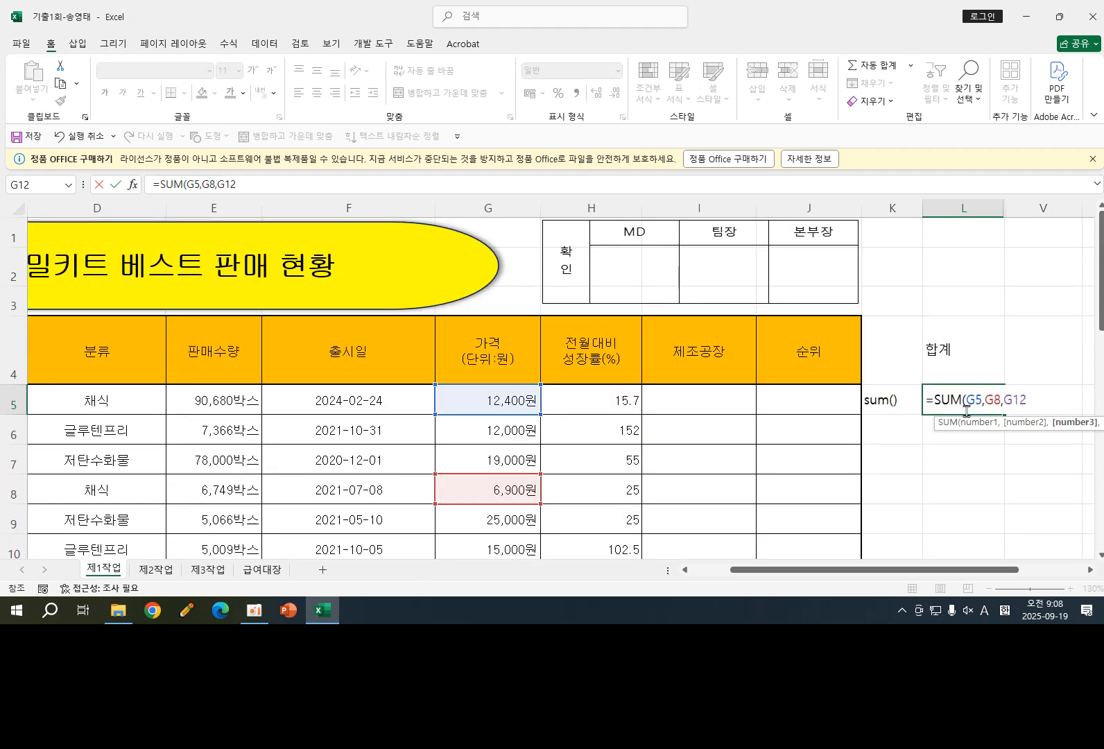
pyautogui.write(')')
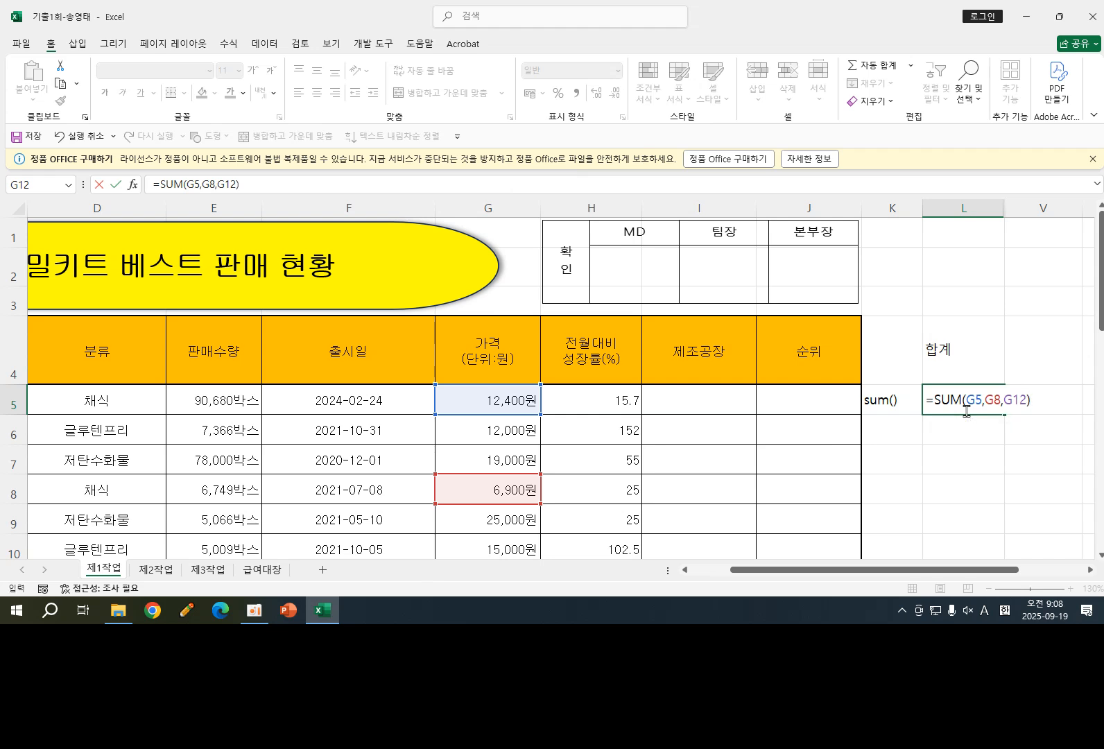
pyautogui.press('Return')
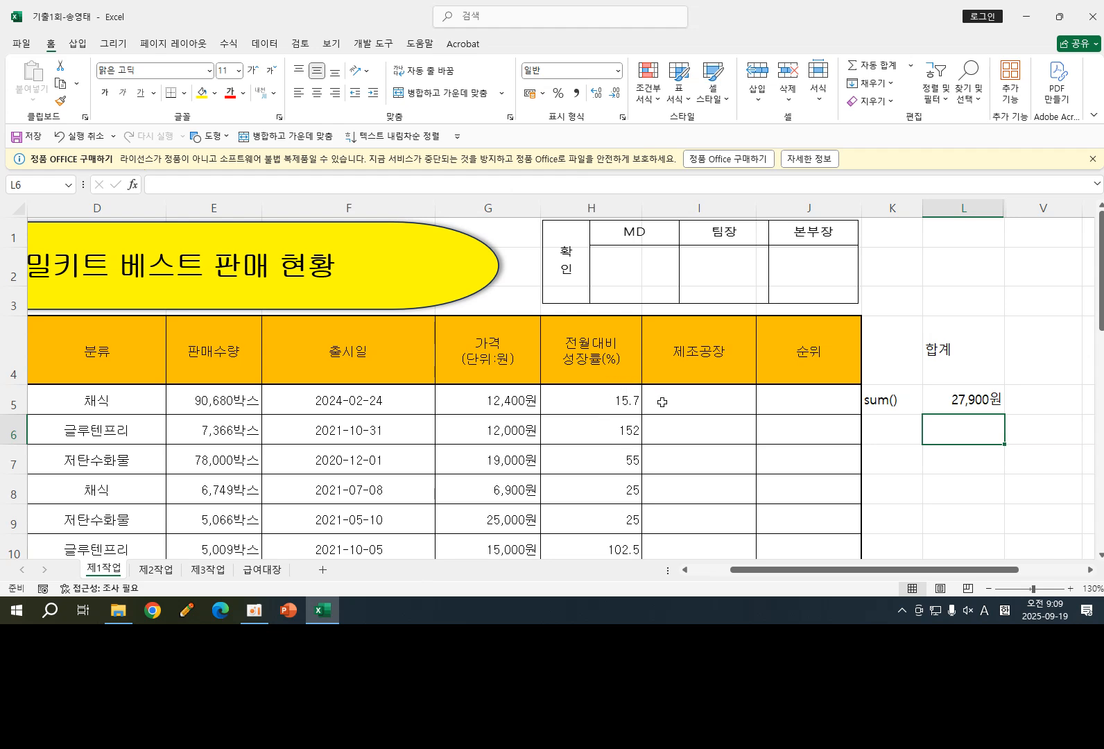
# - Inspect the SUM formula in L5 and the category entries in column D
pyautogui.click(962, 399)
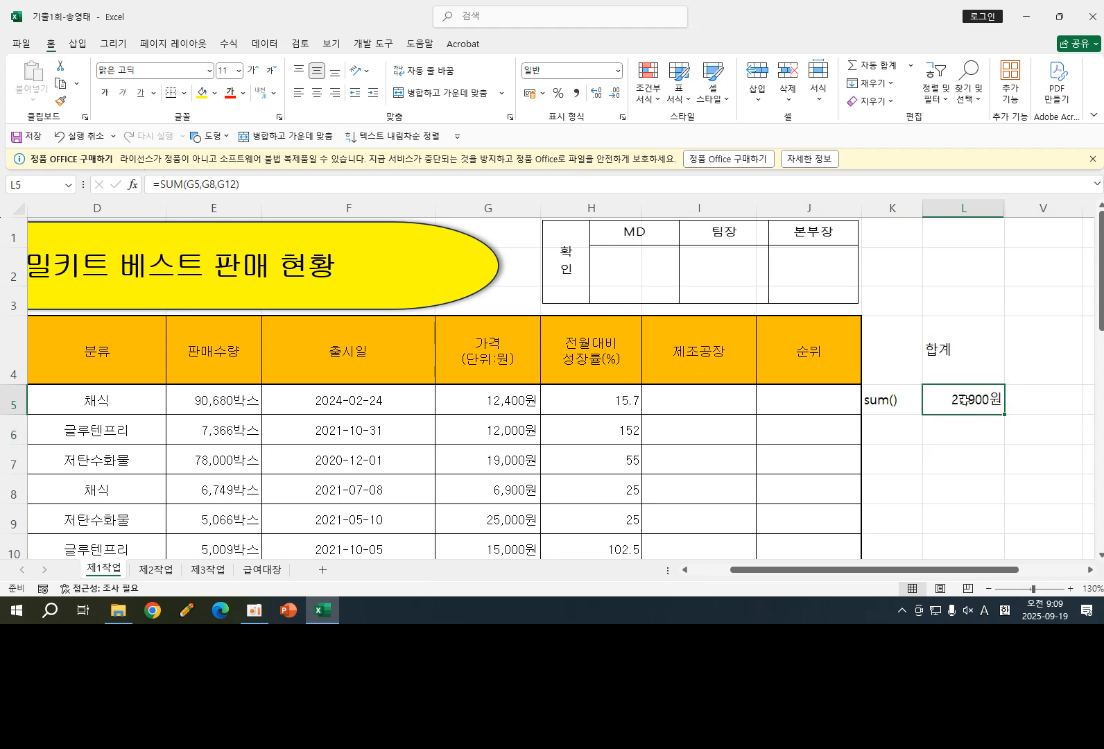
pyautogui.click(893, 433)
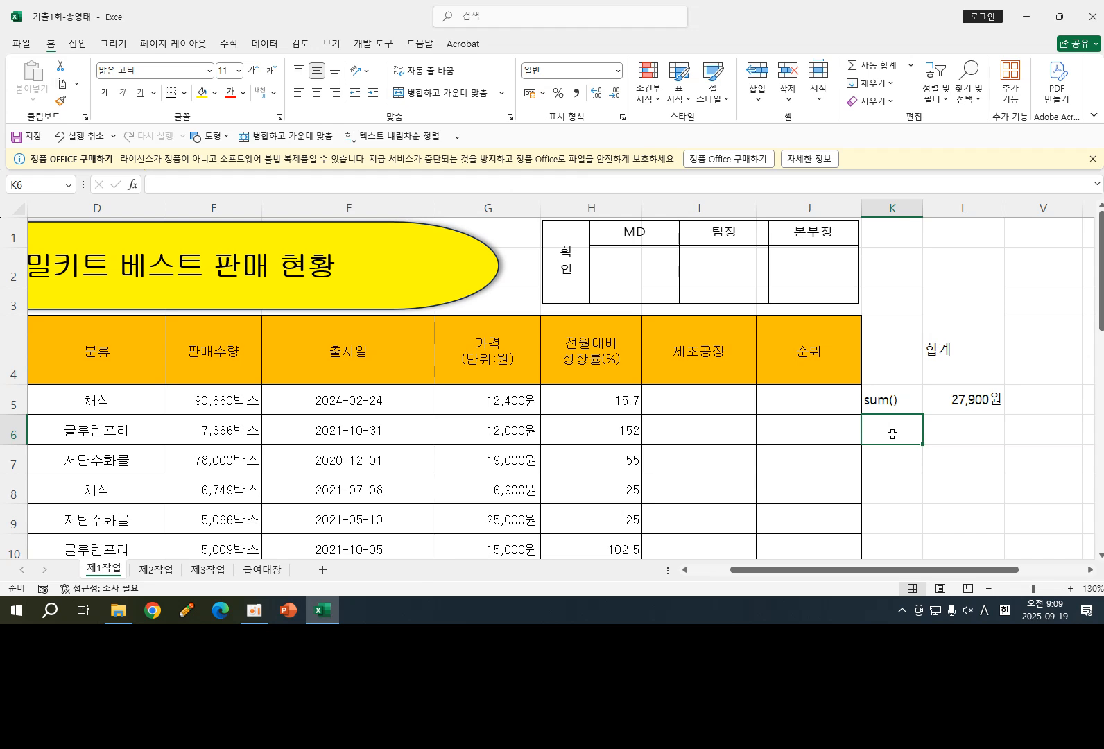
pyautogui.click(114, 406)
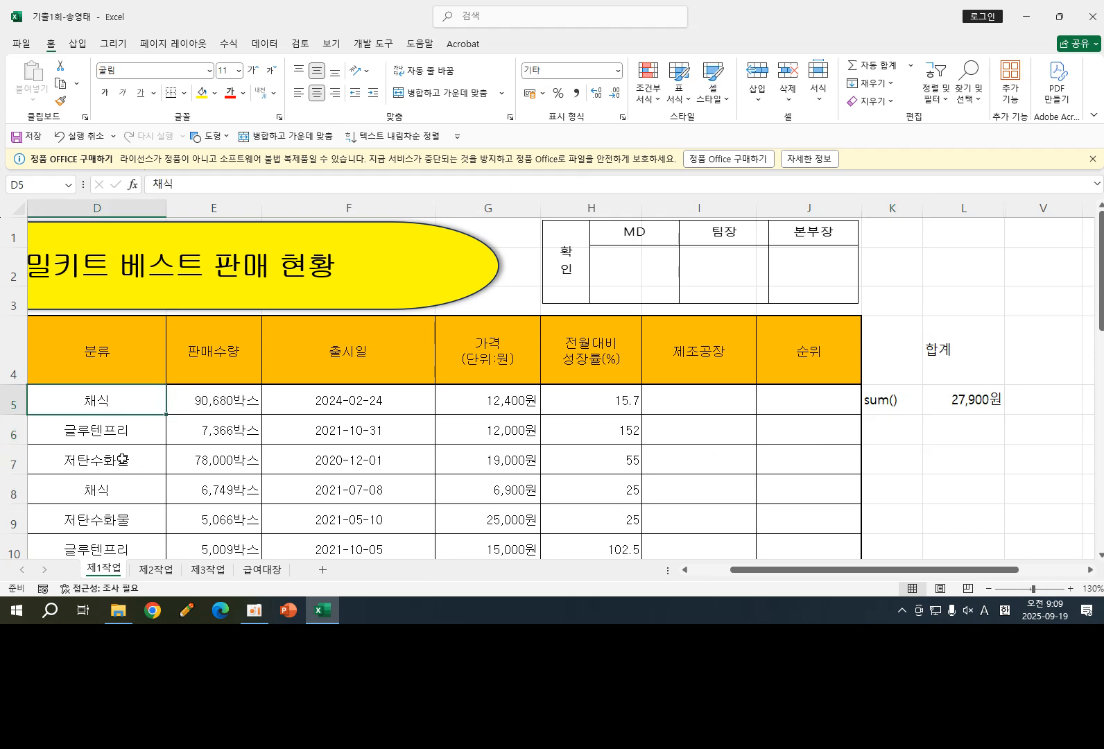
pyautogui.click(122, 459)
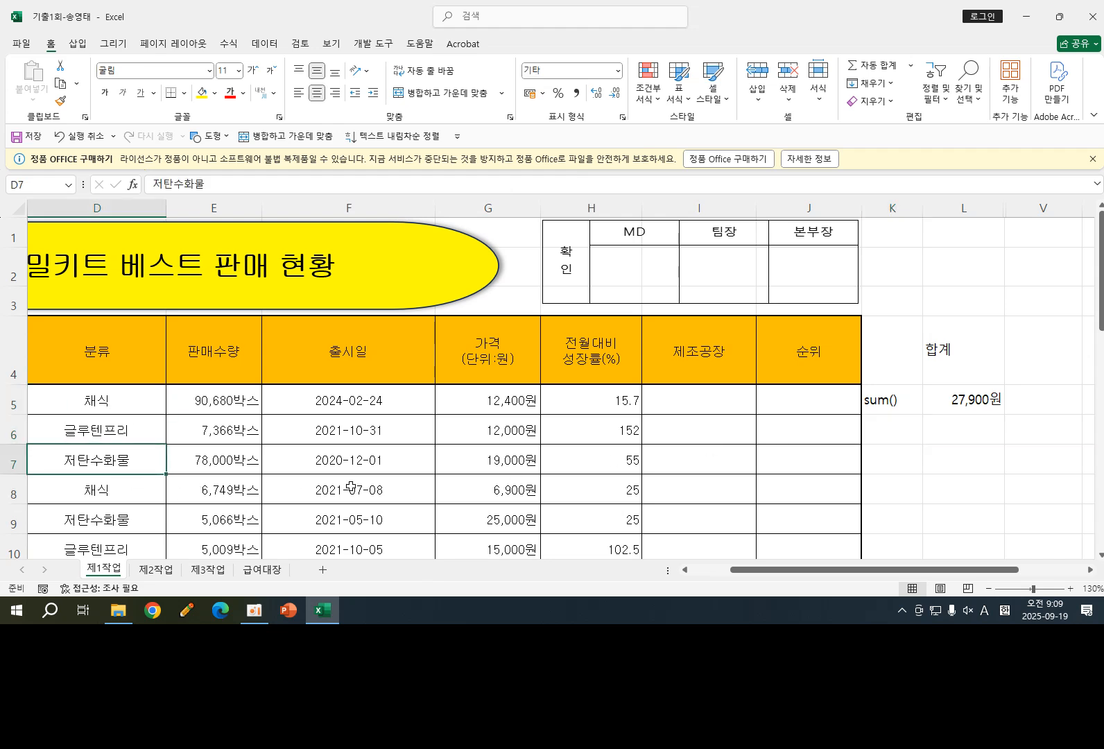
# - Enter the text label sumif() in cell K6
pyautogui.click(892, 432)
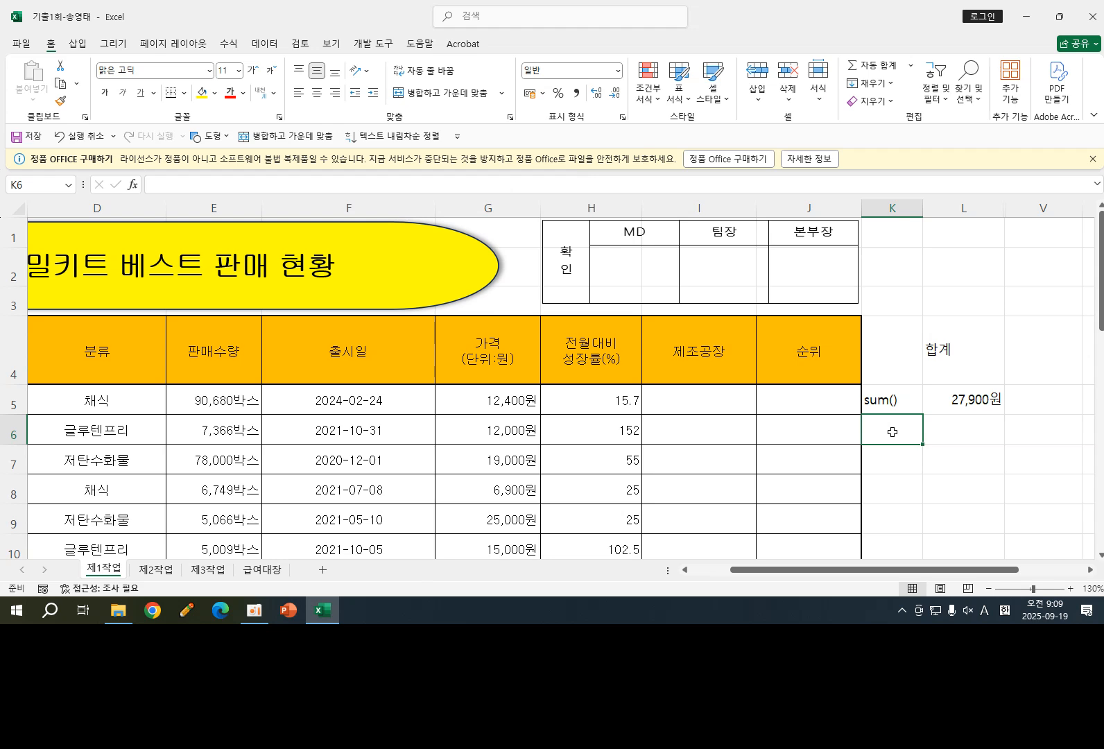
pyautogui.write("'su")
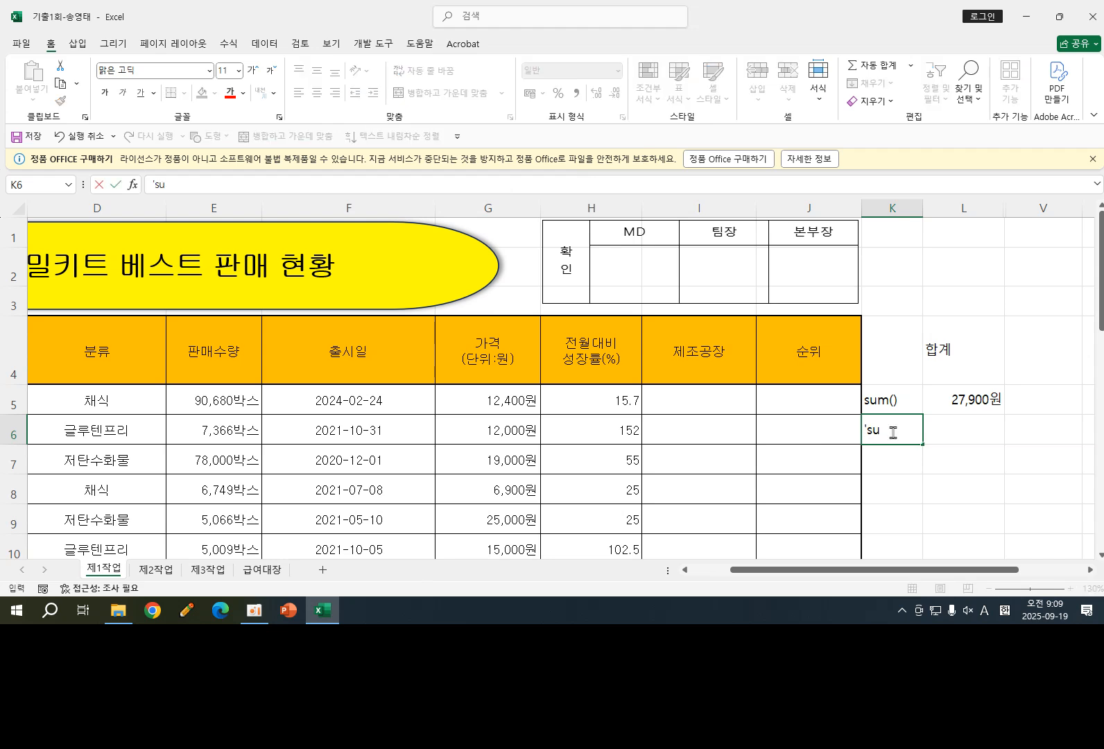
pyautogui.write('mif()')
pyautogui.press('Return')
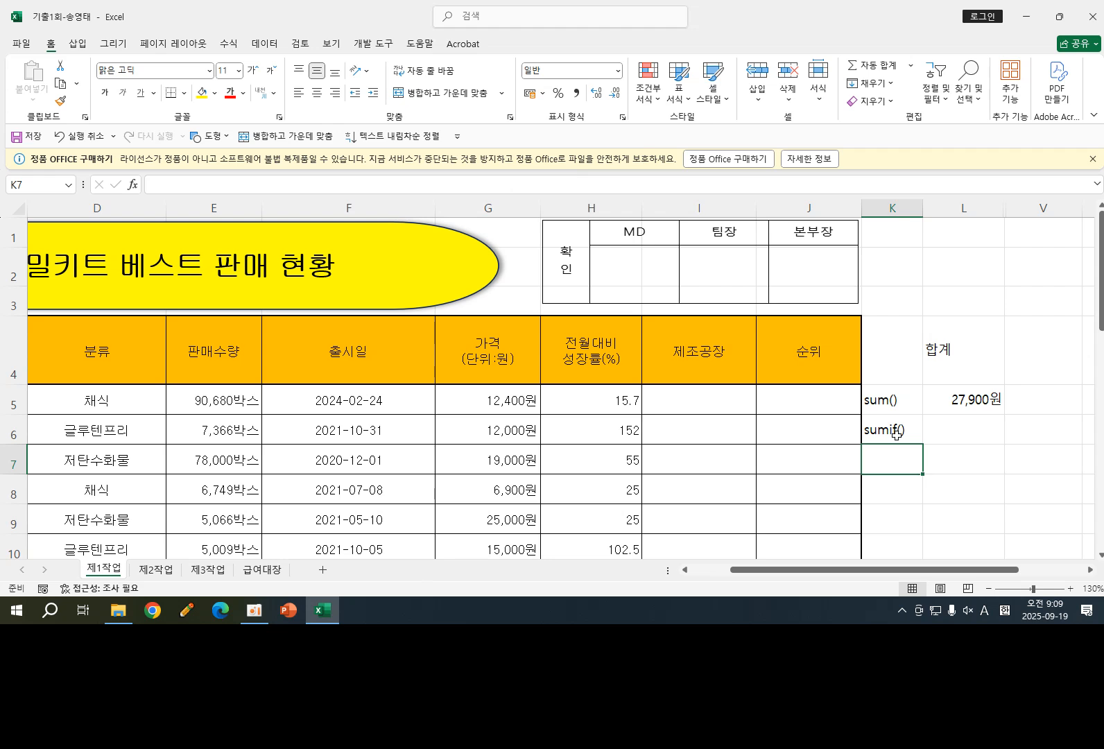
# - Start a SUMIF formula in cell L6 beside the sumif() label
pyautogui.click(954, 437)
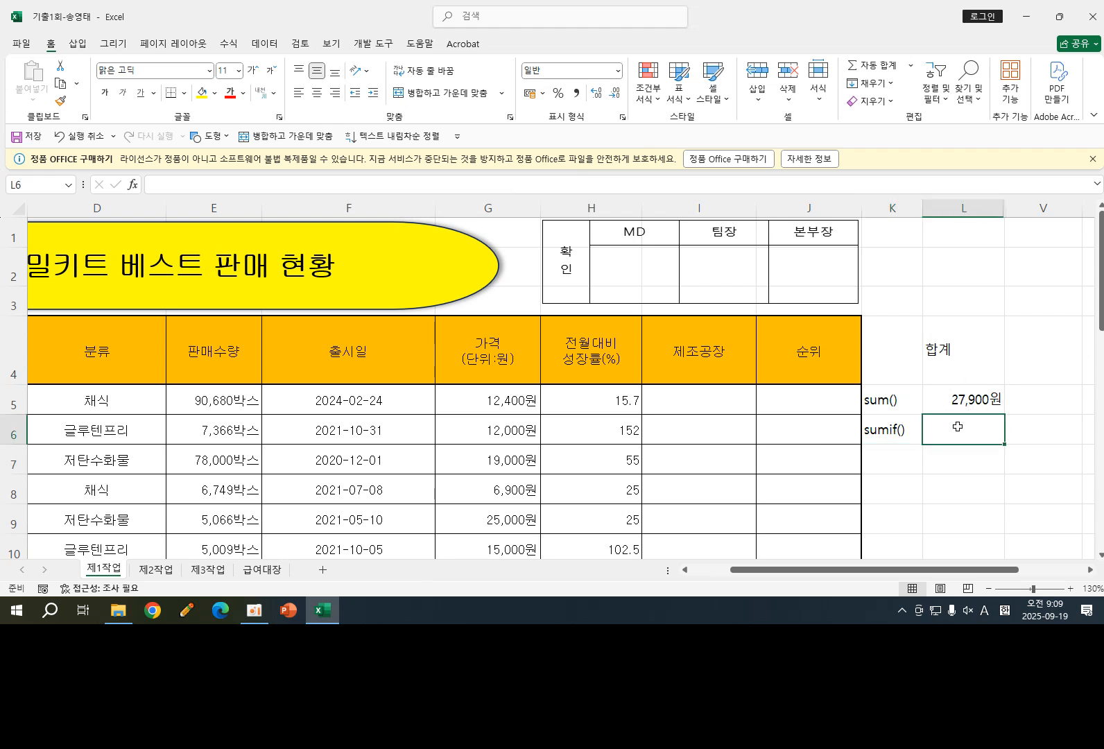
pyautogui.write('=')
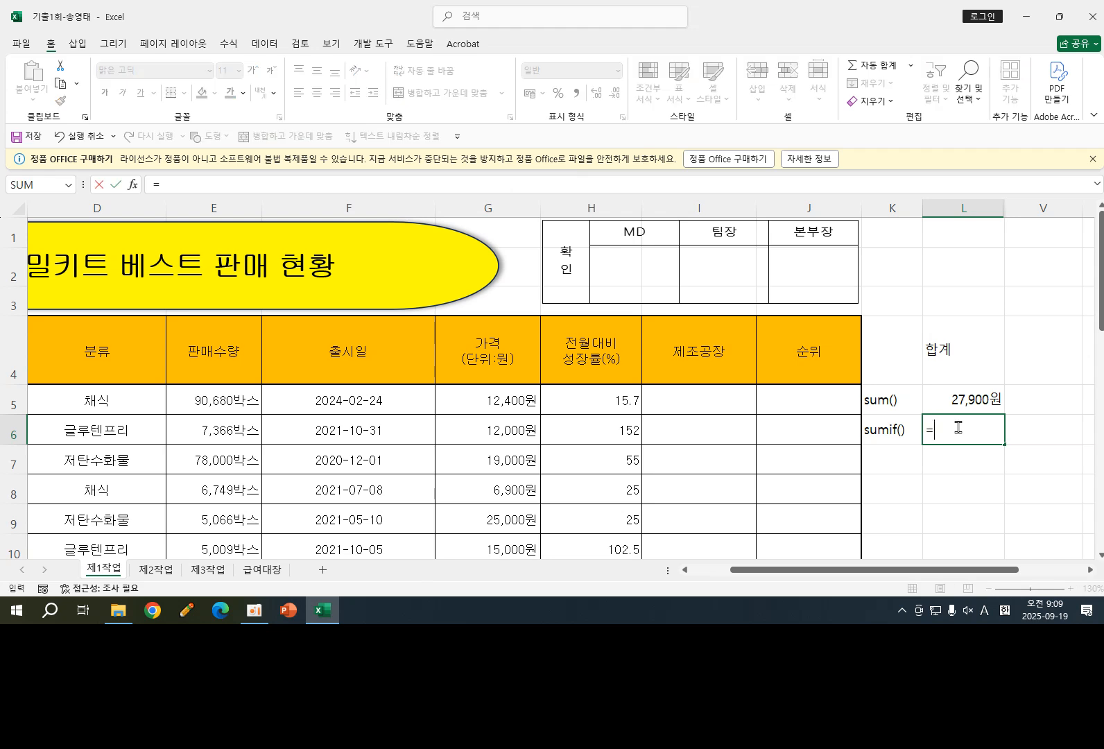
pyautogui.write('sum')
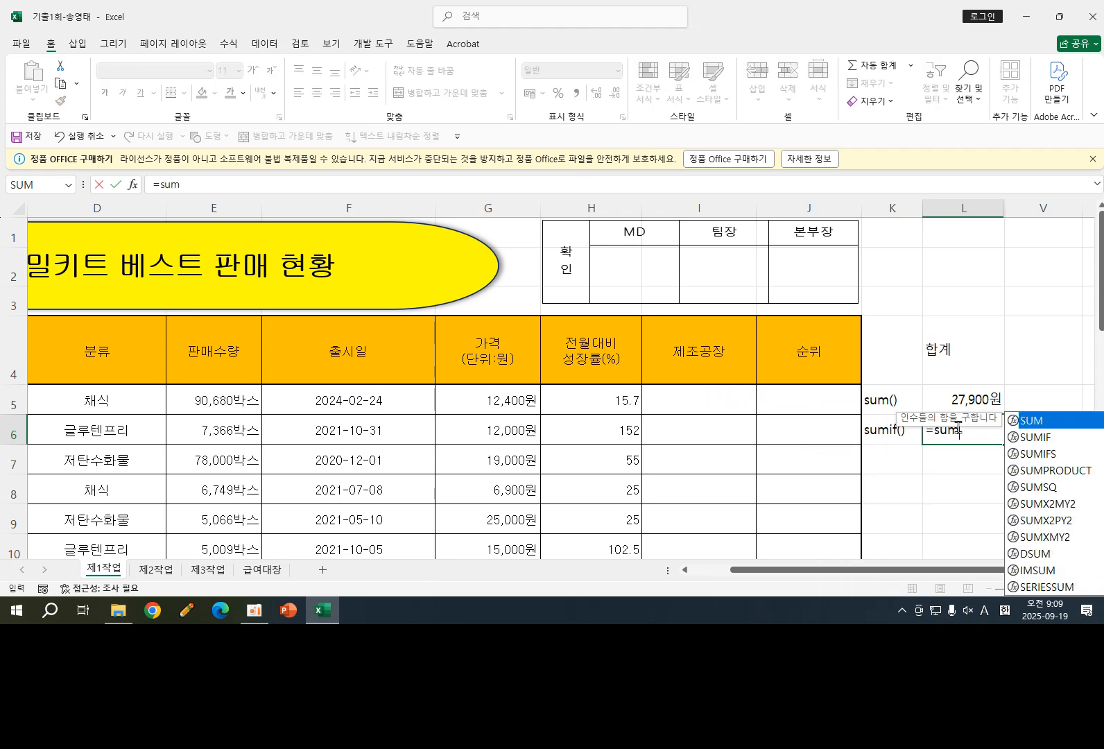
pyautogui.write('if')
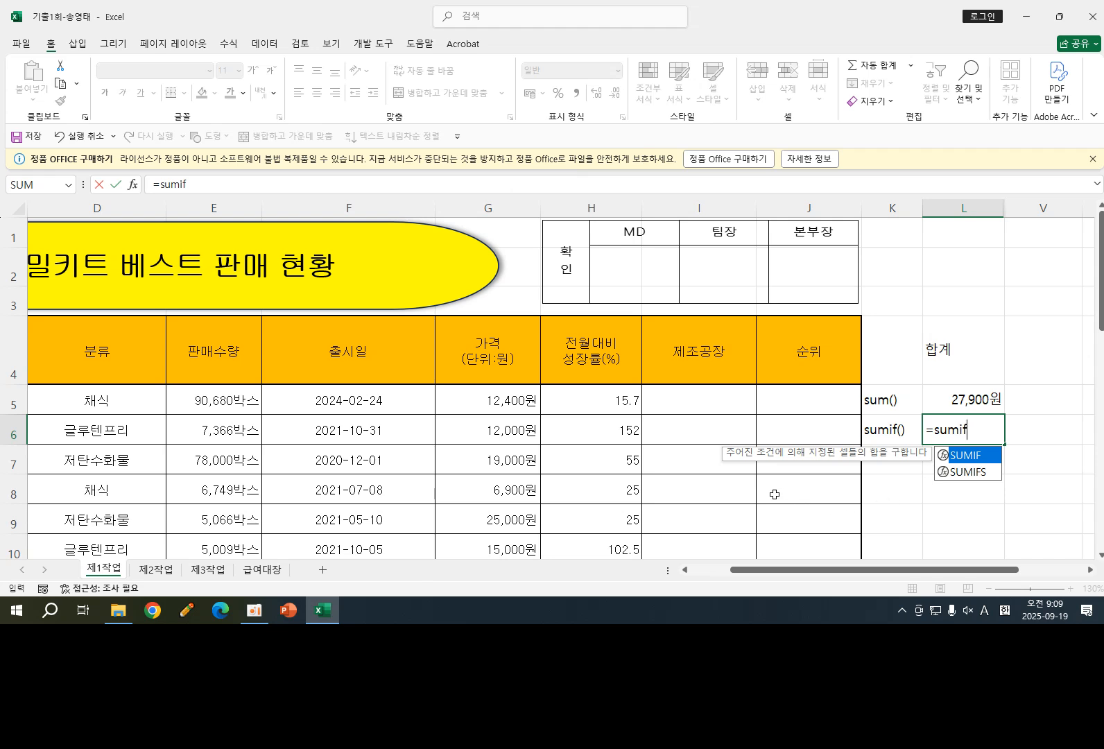
pyautogui.hotkey('ctrl', '2')
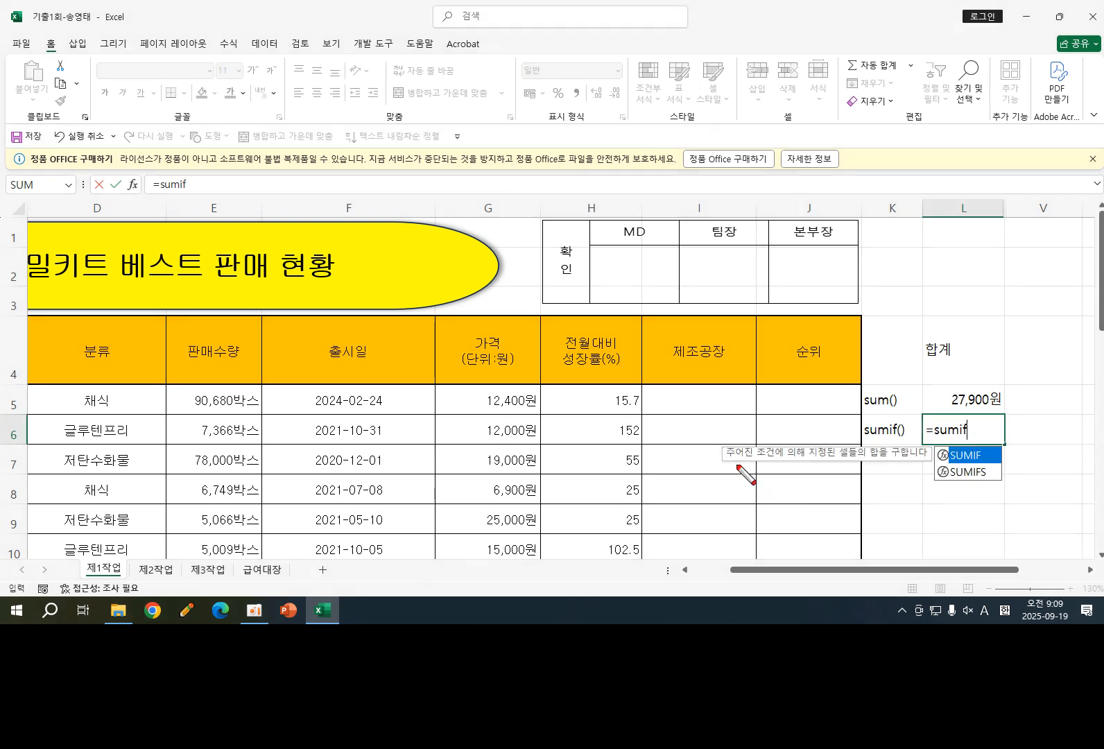
pyautogui.moveTo(732, 464)
pyautogui.mouseDown()
pyautogui.moveTo(860, 464)
pyautogui.moveTo(843, 444)
pyautogui.moveTo(929, 464)
pyautogui.mouseUp()
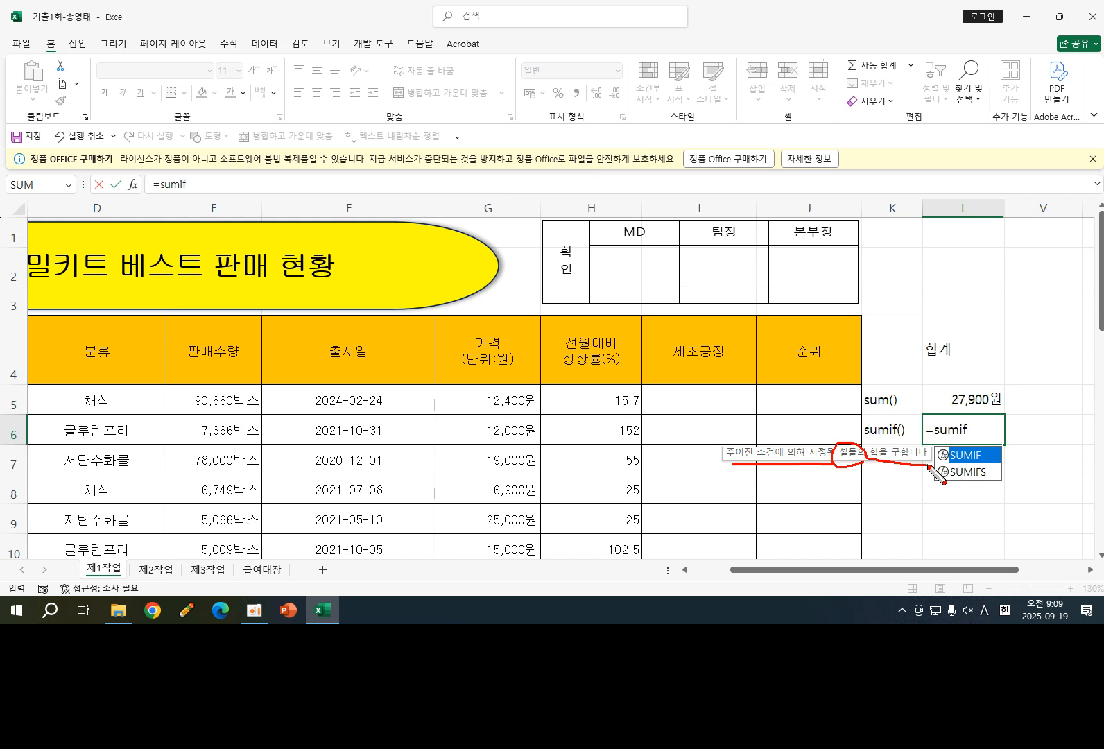
pyautogui.press('Escape')
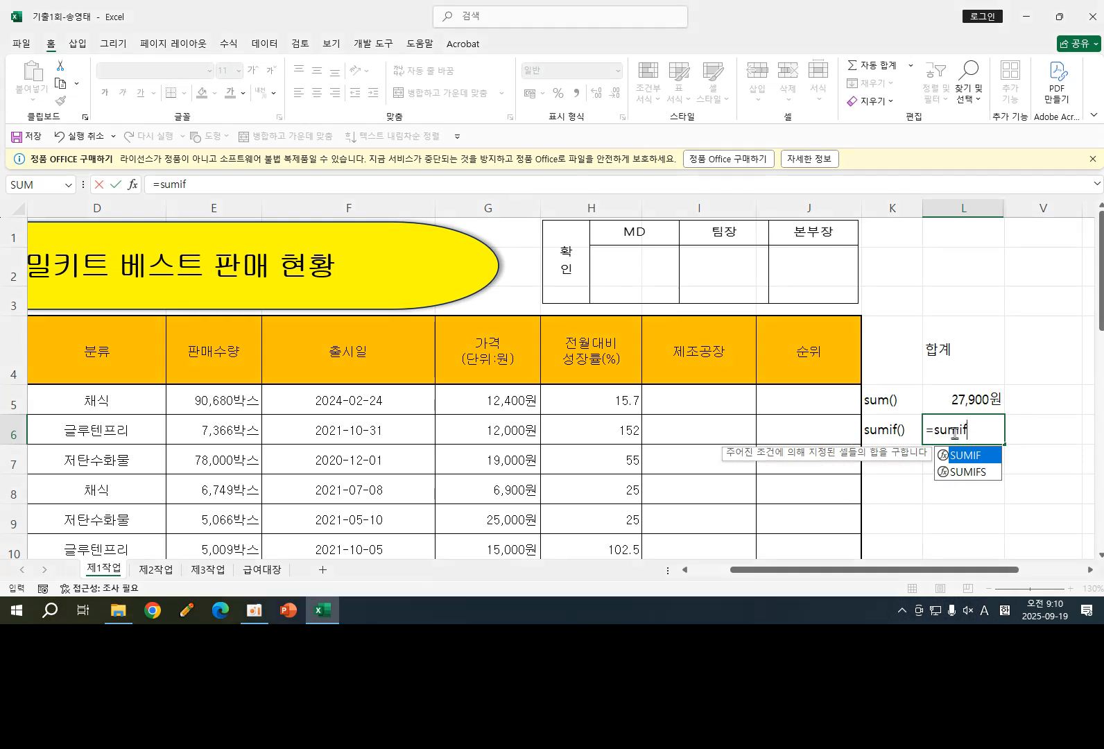
pyautogui.doubleClick(977, 456)
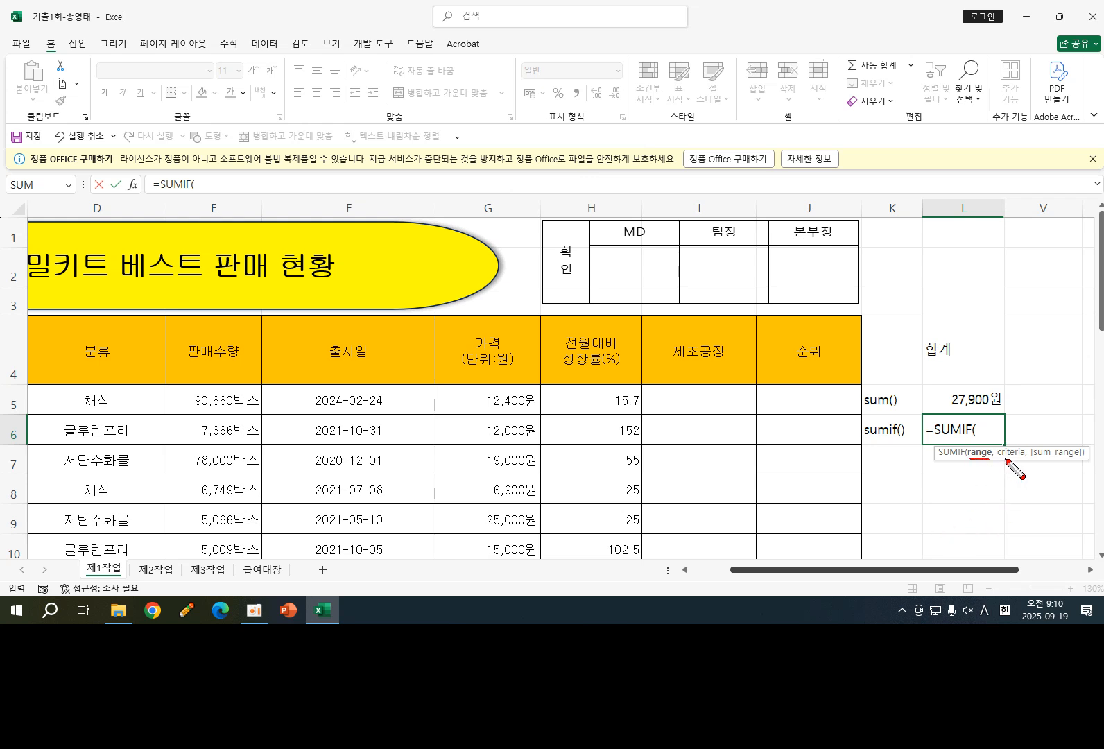
pyautogui.moveTo(1005, 459); pyautogui.dragTo(1084, 457)
pyautogui.moveTo(982, 460)
pyautogui.mouseDown()
pyautogui.moveTo(990, 482)
pyautogui.moveTo(954, 509)
pyautogui.moveTo(965, 508)
pyautogui.moveTo(965, 493)
pyautogui.moveTo(964, 507)
pyautogui.moveTo(974, 502)
pyautogui.moveTo(971, 533)
pyautogui.moveTo(983, 530)
pyautogui.moveTo(970, 516)
pyautogui.moveTo(991, 501)
pyautogui.moveTo(988, 522)
pyautogui.moveTo(1019, 530)
pyautogui.mouseUp()
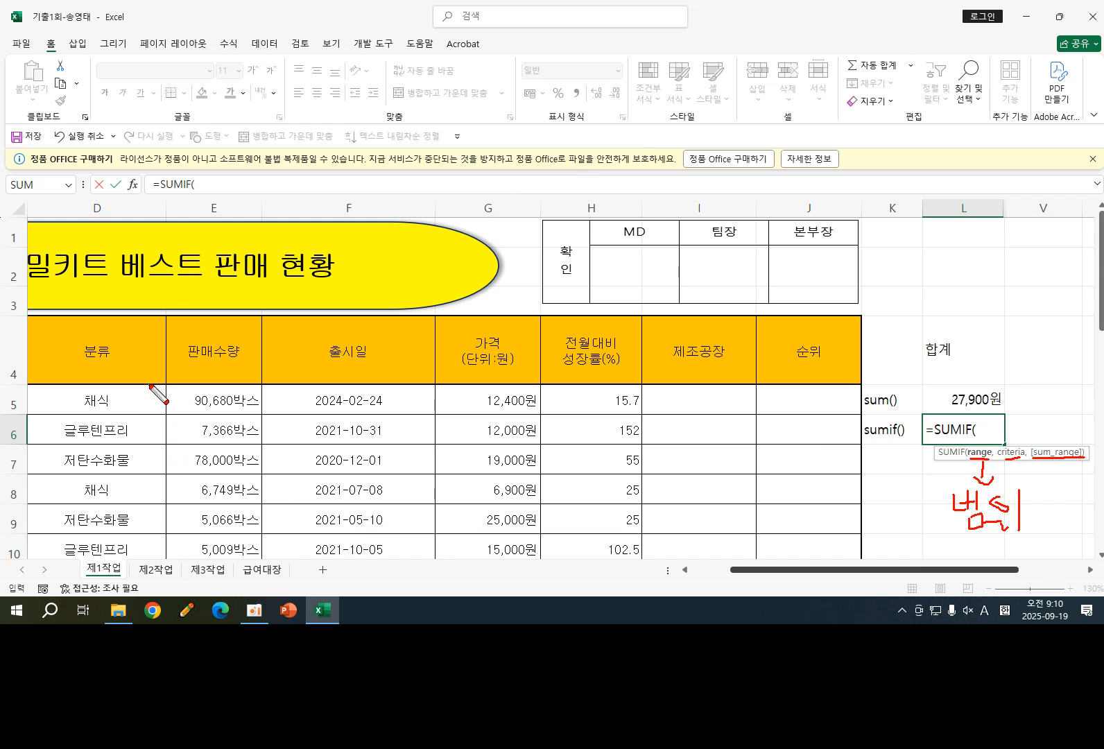
pyautogui.moveTo(149, 382)
pyautogui.mouseDown()
pyautogui.moveTo(242, 384)
pyautogui.moveTo(260, 565)
pyautogui.moveTo(161, 564)
pyautogui.moveTo(174, 391)
pyautogui.mouseUp()
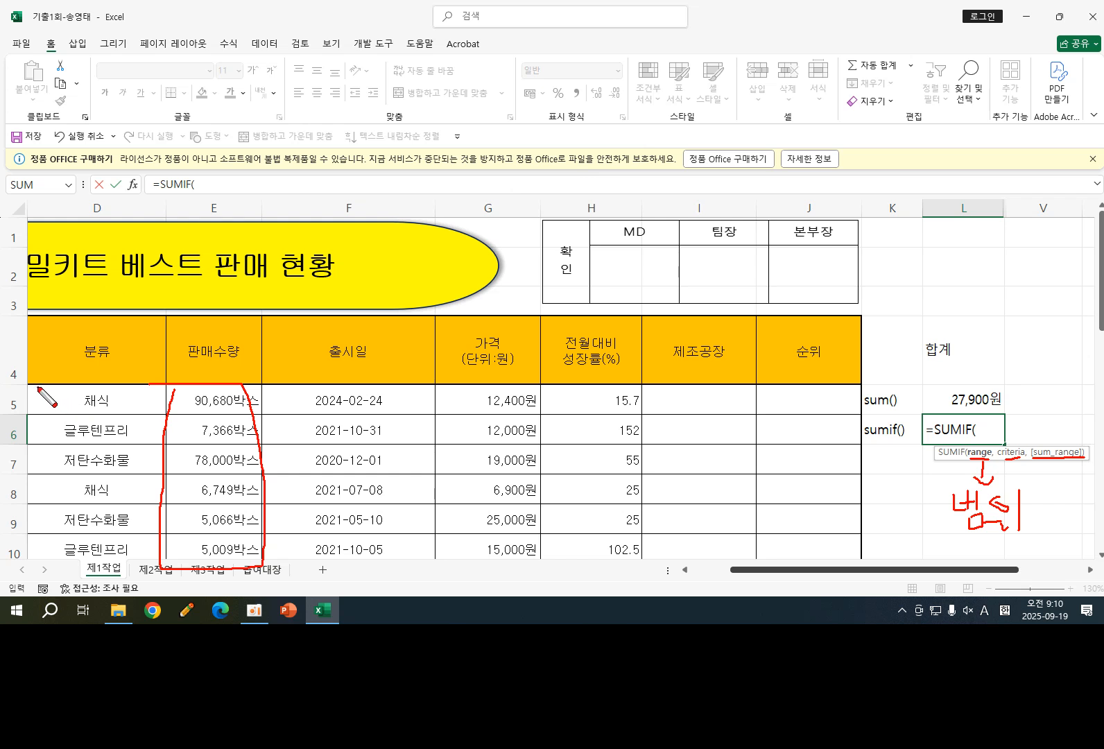
pyautogui.moveTo(36, 386)
pyautogui.mouseDown()
pyautogui.moveTo(579, 389)
pyautogui.moveTo(555, 416)
pyautogui.moveTo(119, 402)
pyautogui.mouseUp()
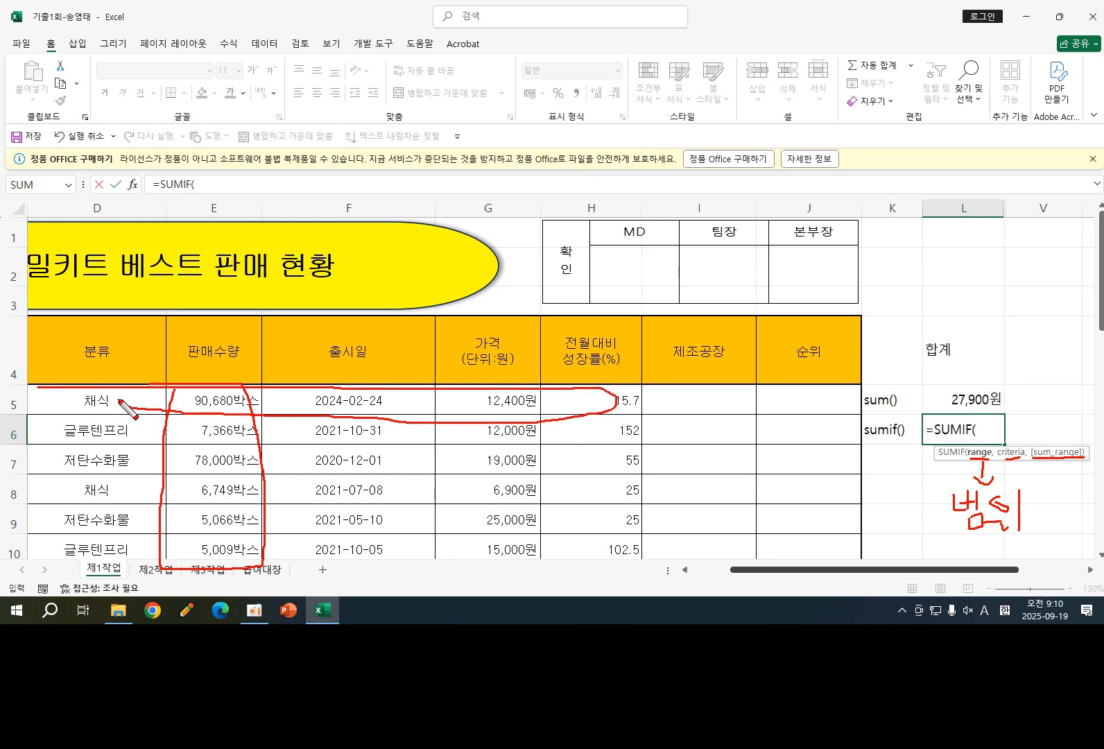
pyautogui.press('Escape')
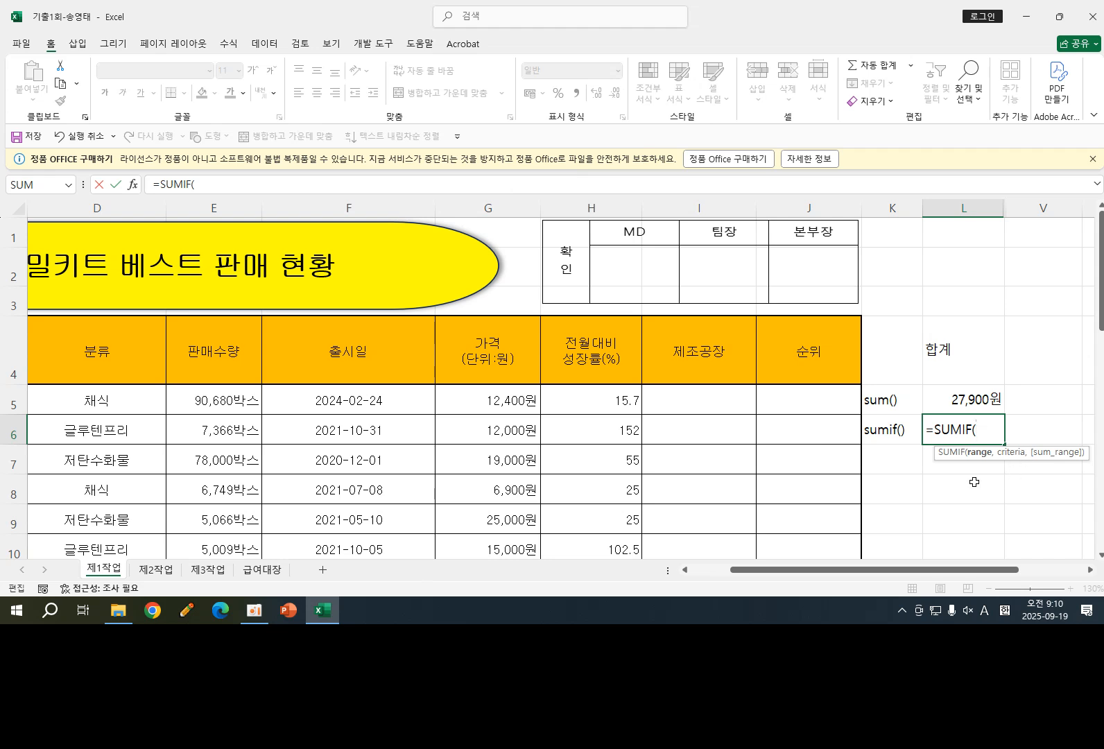
pyautogui.hotkey('ctrl', '2')
pyautogui.moveTo(1002, 457)
pyautogui.mouseDown()
pyautogui.moveTo(1023, 459)
pyautogui.moveTo(1003, 489)
pyautogui.moveTo(1017, 490)
pyautogui.moveTo(1010, 505)
pyautogui.mouseUp()
pyautogui.moveTo(996, 508)
pyautogui.mouseDown()
pyautogui.moveTo(1024, 504)
pyautogui.moveTo(1033, 477)
pyautogui.moveTo(1040, 507)
pyautogui.moveTo(1057, 509)
pyautogui.mouseUp()
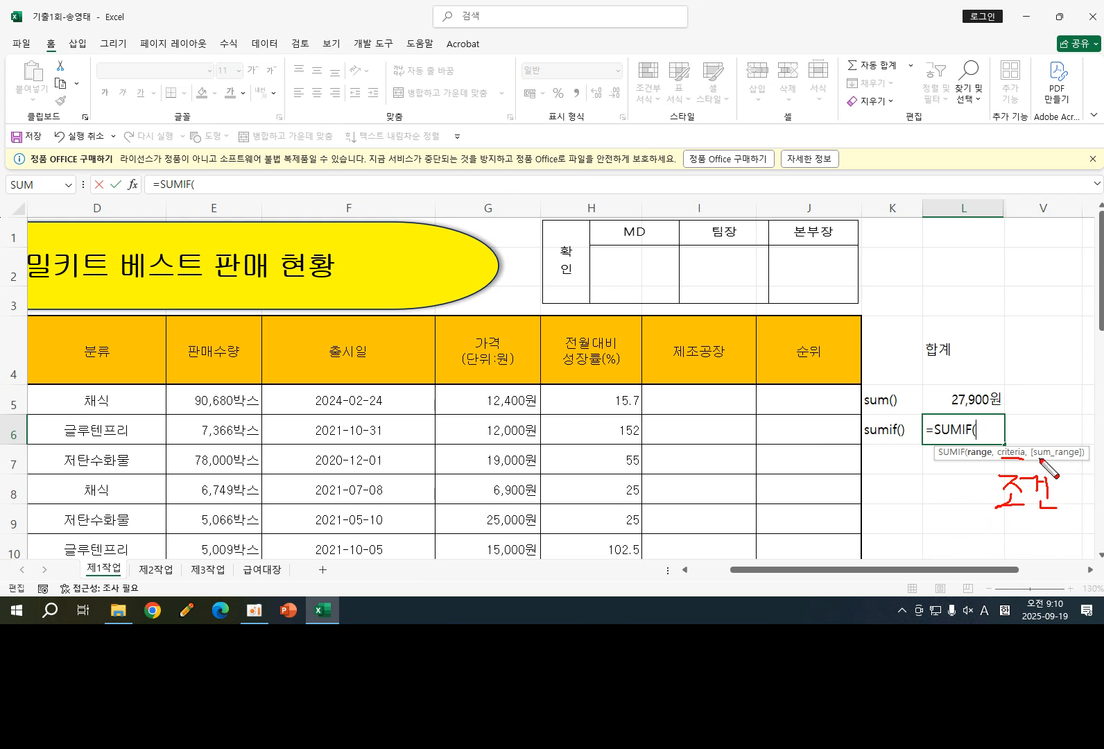
pyautogui.moveTo(1035, 459); pyautogui.dragTo(1078, 459)
pyautogui.moveTo(472, 383); pyautogui.dragTo(548, 337)
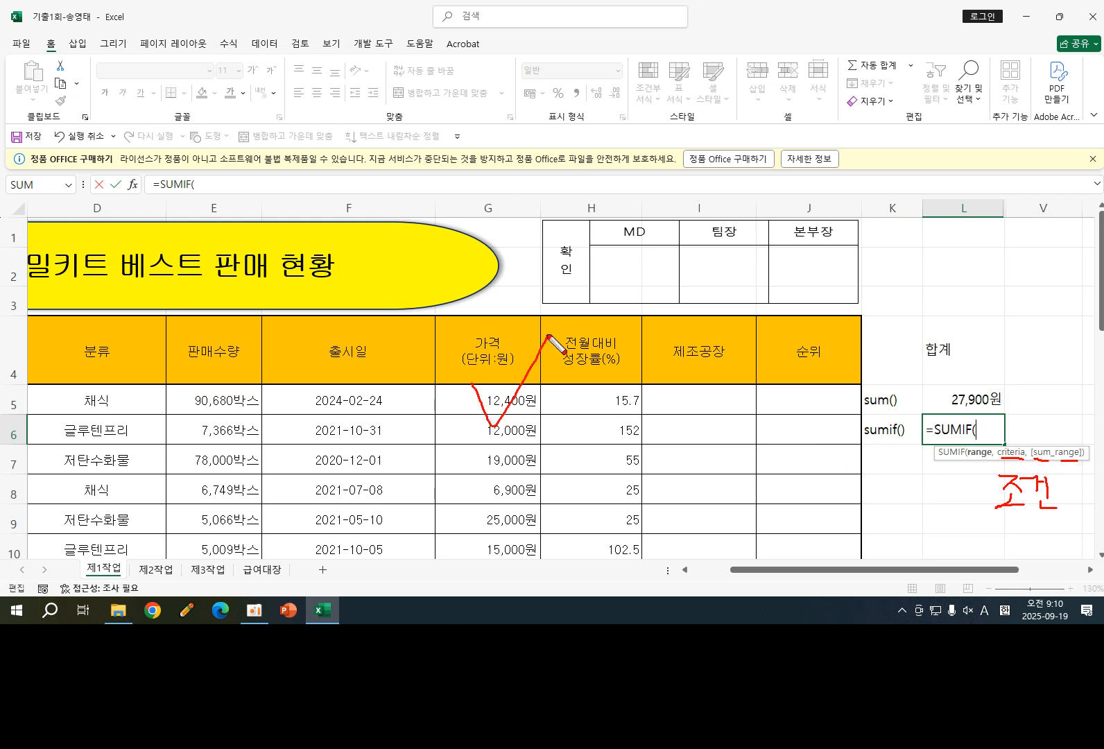
pyautogui.moveTo(453, 385)
pyautogui.mouseDown()
pyautogui.moveTo(546, 385)
pyautogui.moveTo(547, 548)
pyautogui.mouseUp()
pyautogui.moveTo(441, 390)
pyautogui.mouseDown()
pyautogui.moveTo(442, 529)
pyautogui.moveTo(518, 574)
pyautogui.moveTo(545, 574)
pyautogui.mouseUp()
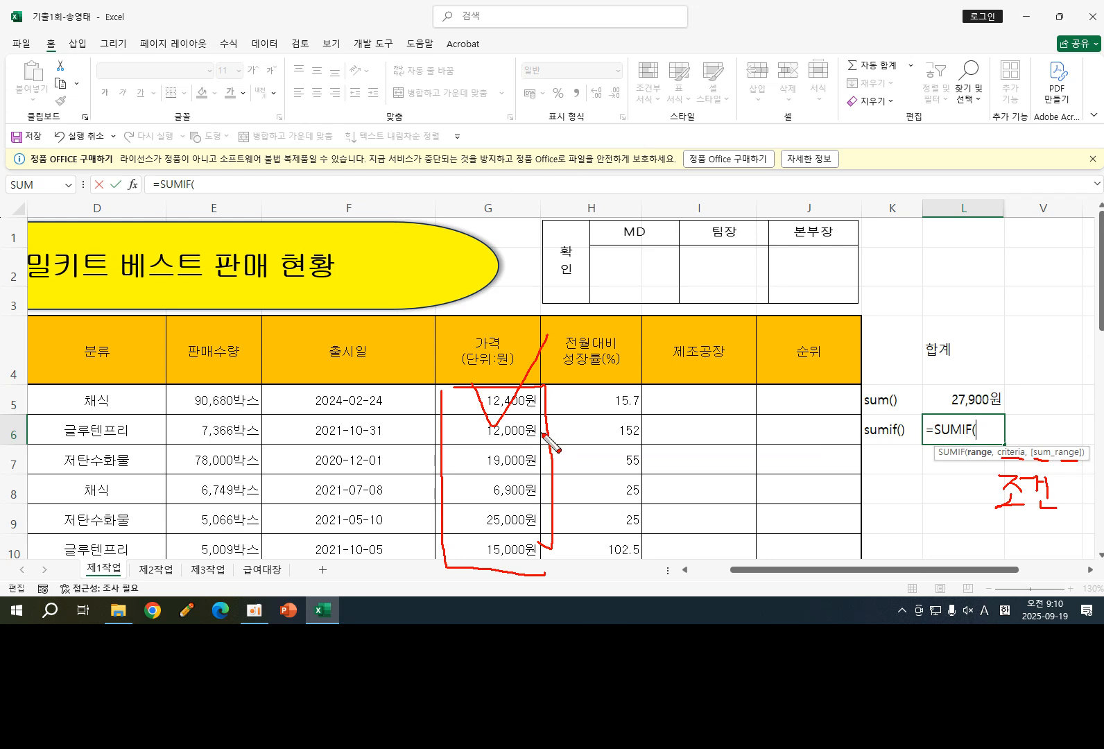
pyautogui.press('Escape')
pyautogui.scroll(-4, 542, 433)
pyautogui.scroll(2, 542, 434)
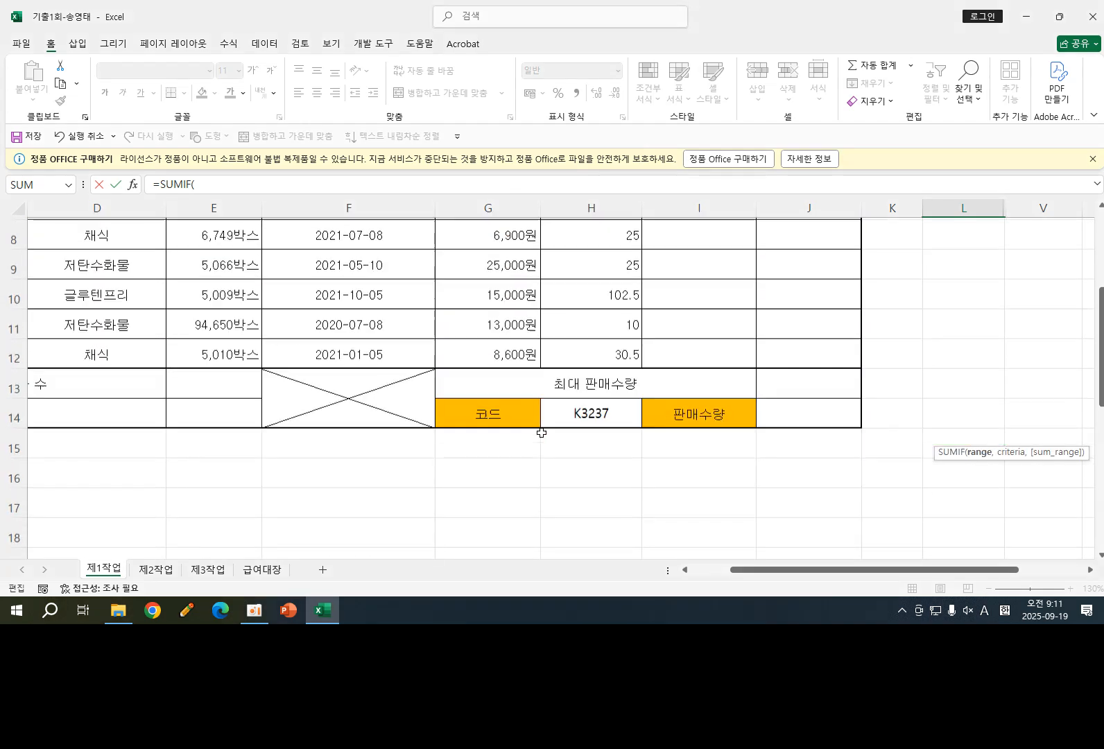
pyautogui.hotkey('ctrl', '2')
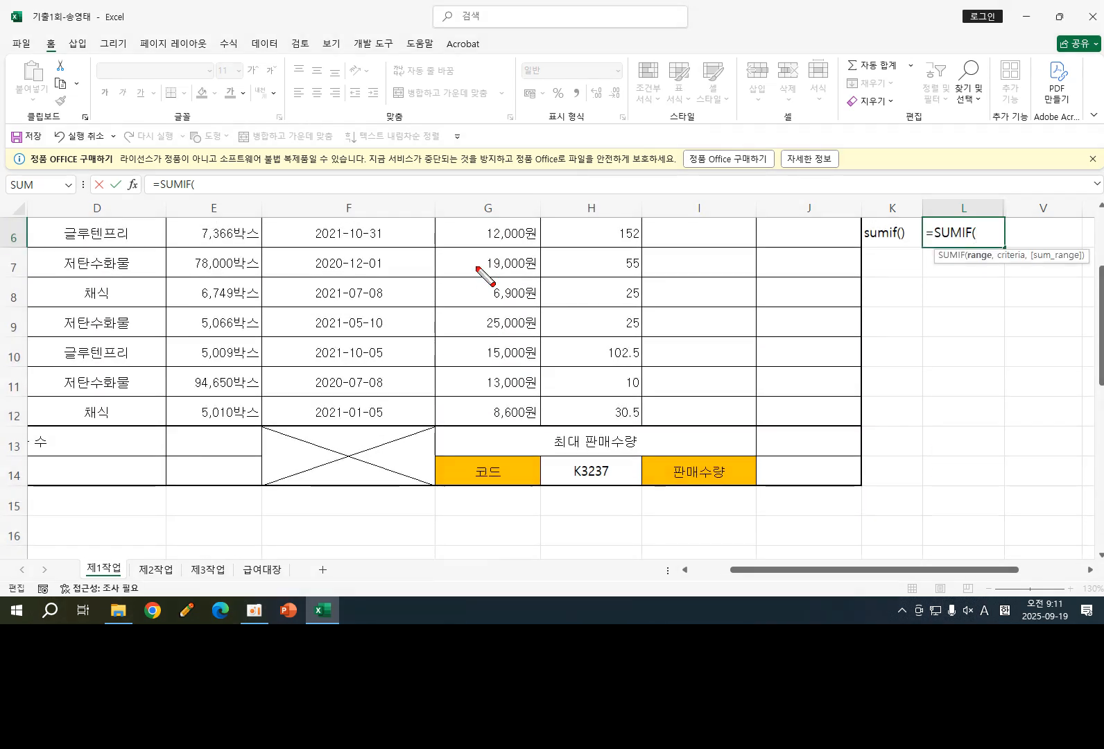
pyautogui.moveTo(431, 216)
pyautogui.mouseDown()
pyautogui.moveTo(510, 217)
pyautogui.moveTo(541, 298)
pyautogui.moveTo(539, 435)
pyautogui.moveTo(450, 434)
pyautogui.moveTo(434, 364)
pyautogui.moveTo(442, 228)
pyautogui.mouseUp()
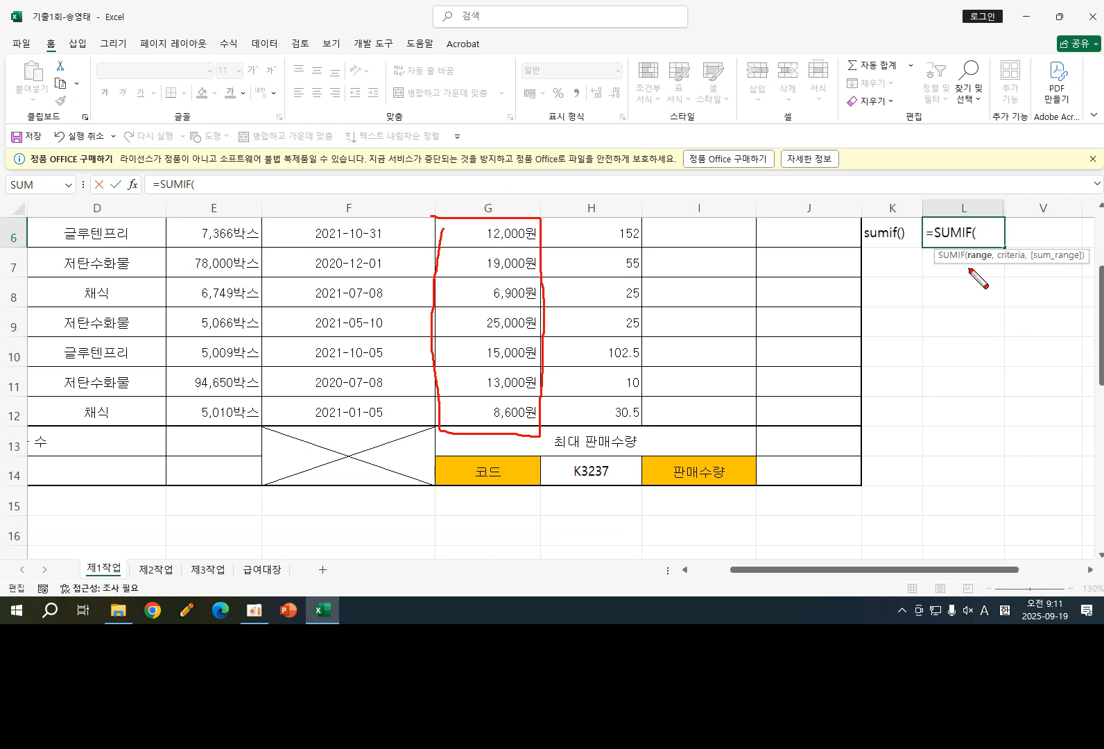
pyautogui.moveTo(968, 263)
pyautogui.mouseDown()
pyautogui.moveTo(988, 263)
pyautogui.moveTo(983, 251)
pyautogui.moveTo(968, 258)
pyautogui.moveTo(1048, 265)
pyautogui.moveTo(1015, 265)
pyautogui.moveTo(1027, 265)
pyautogui.mouseUp()
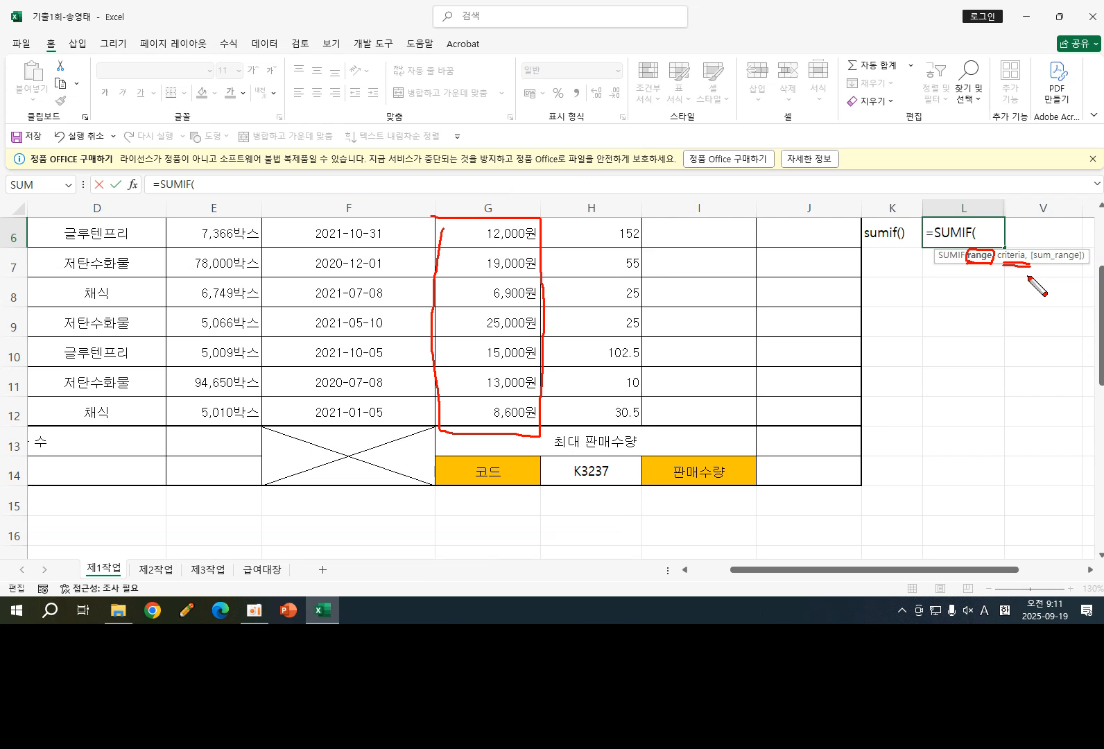
pyautogui.press('Escape')
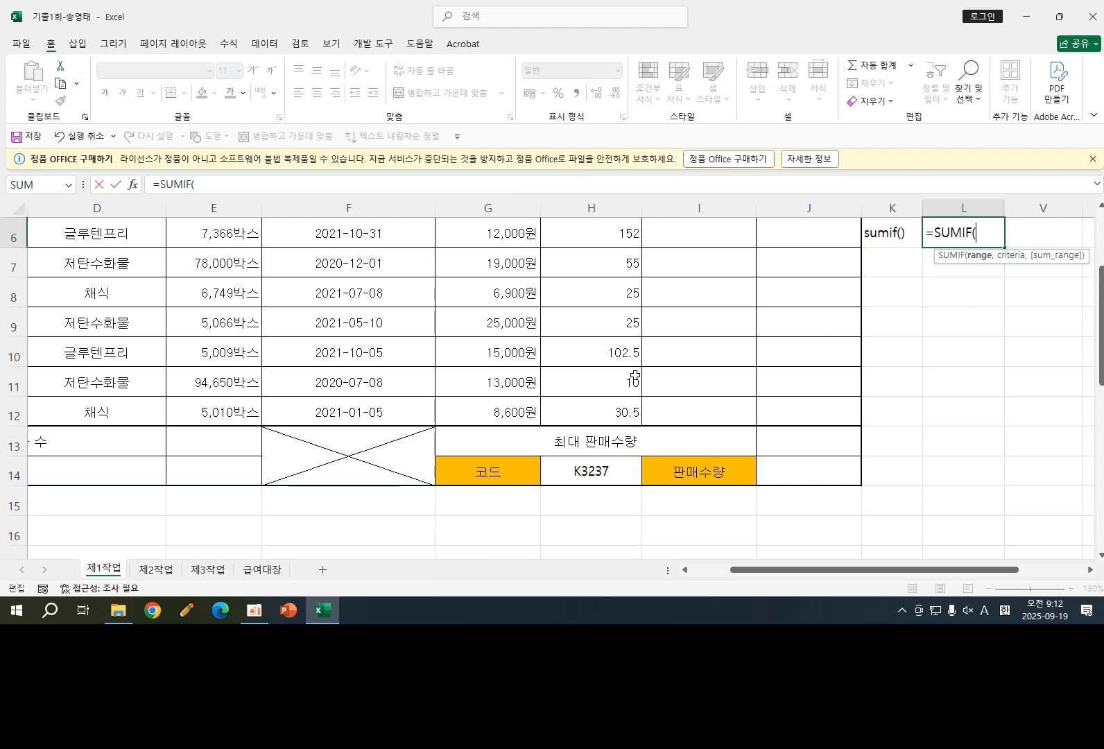
# - Set the SUMIF range to the category cells D5:D12 and the criterion to "채식"
pyautogui.scroll(2, 482, 382)
pyautogui.scroll(-2, 482, 382)
pyautogui.scroll(2, 621, 370)
pyautogui.click(104, 400)
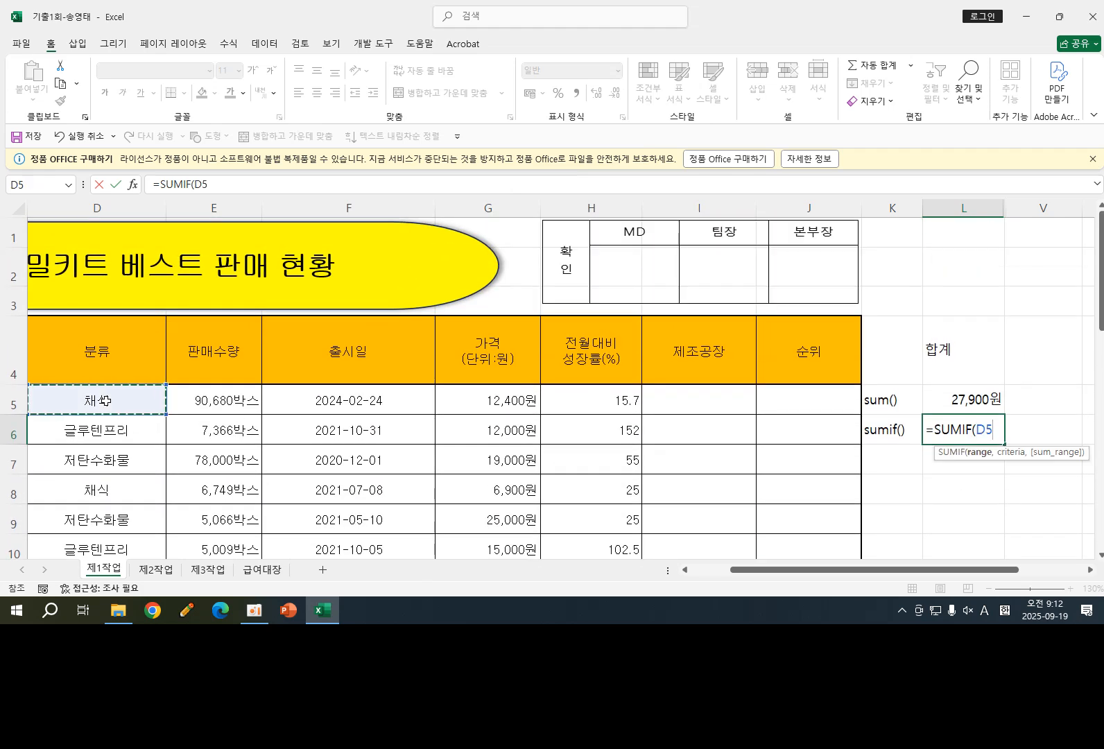
pyautogui.moveTo(106, 408); pyautogui.dragTo(119, 508)
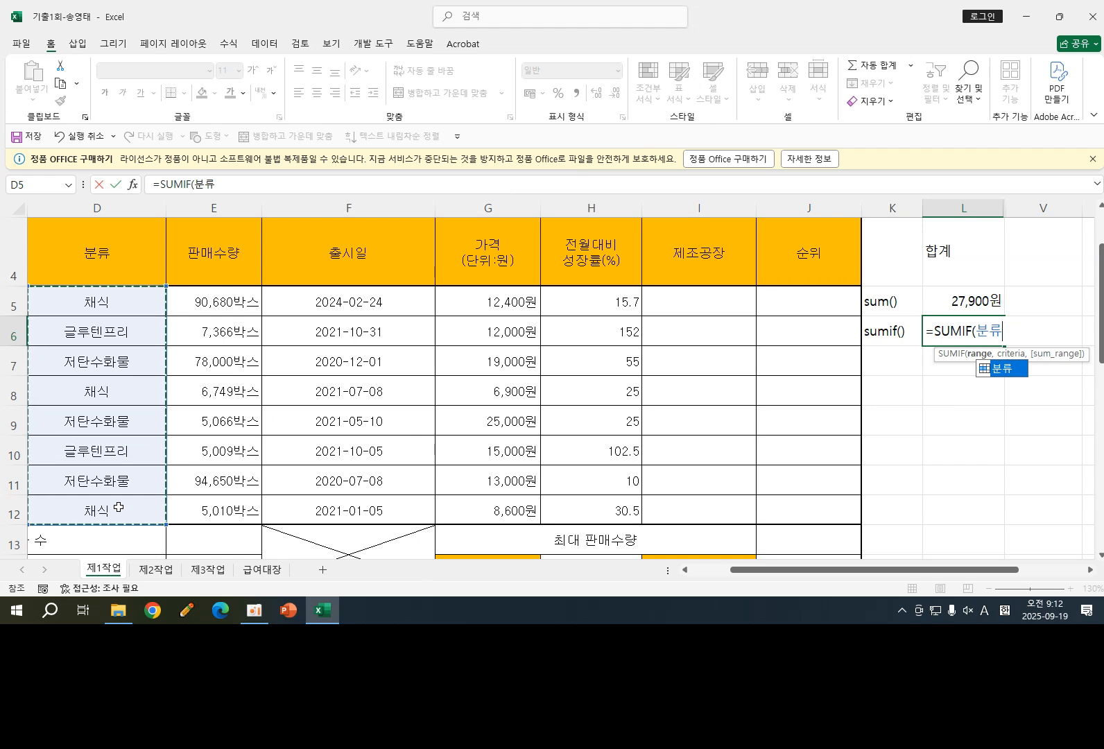
pyautogui.write(',')
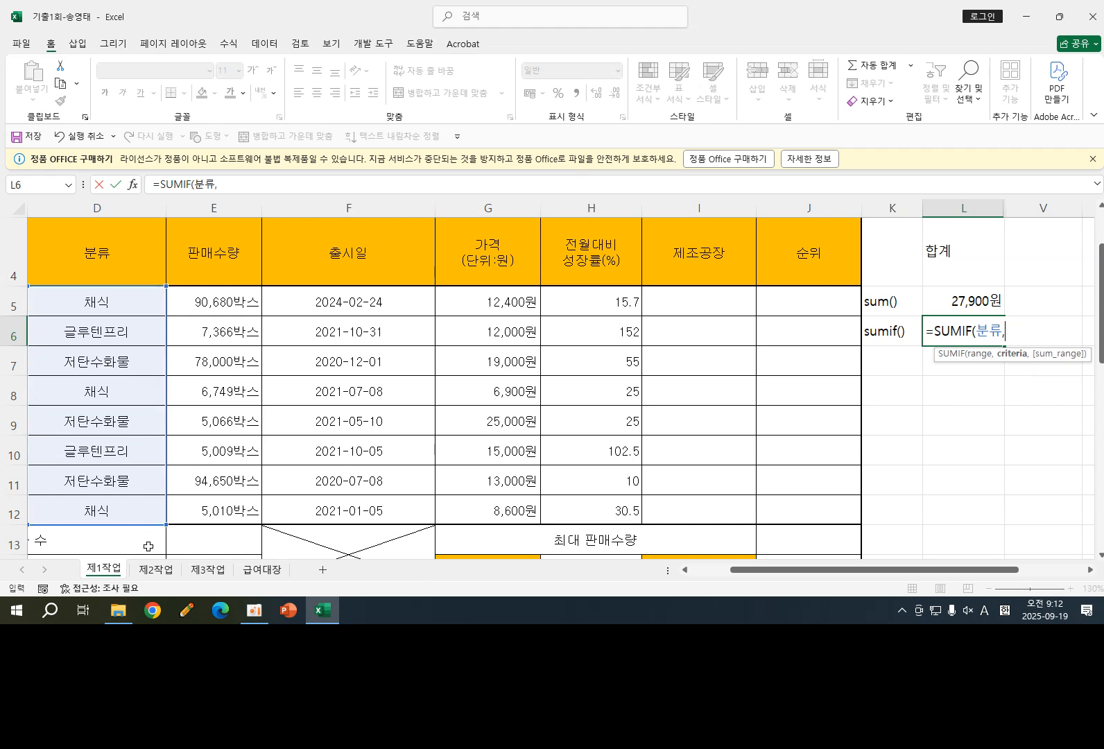
pyautogui.write('"')
pyautogui.write('w')
pyautogui.write('채식')
pyautogui.write('"')
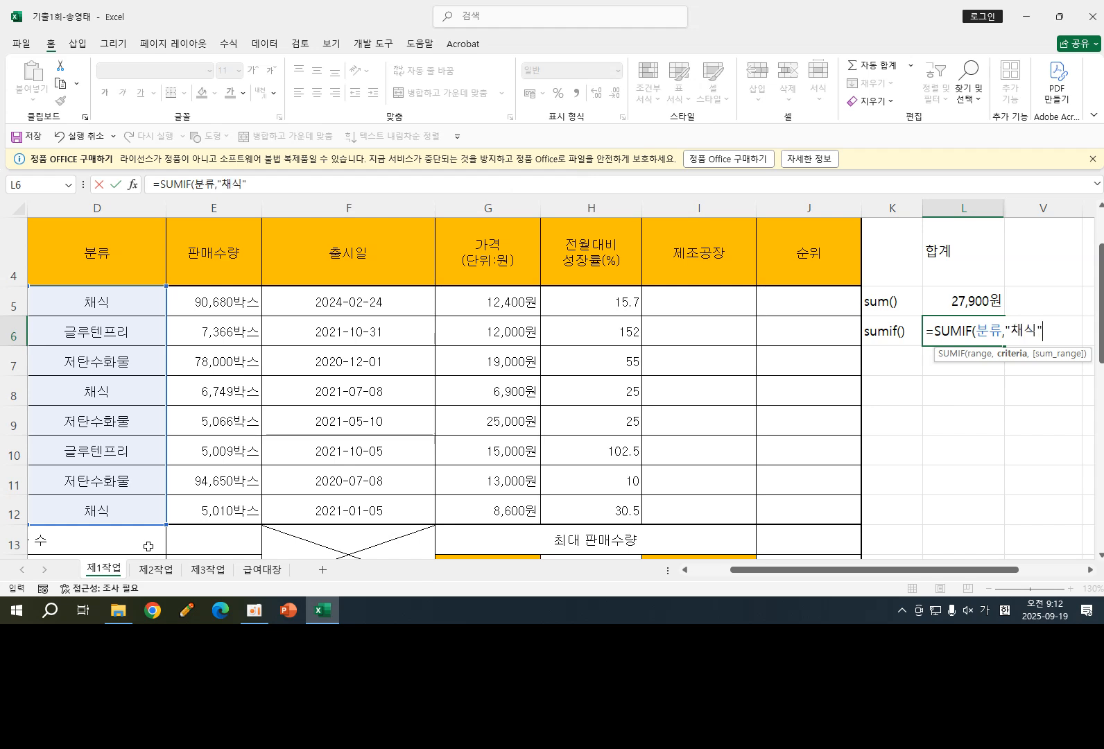
pyautogui.write(',')
# - Add the price cells G5:G12 as the sum range and enter the formula =SUMIF(분류,"채식",G5:G12)
pyautogui.moveTo(493, 302); pyautogui.dragTo(444, 506)
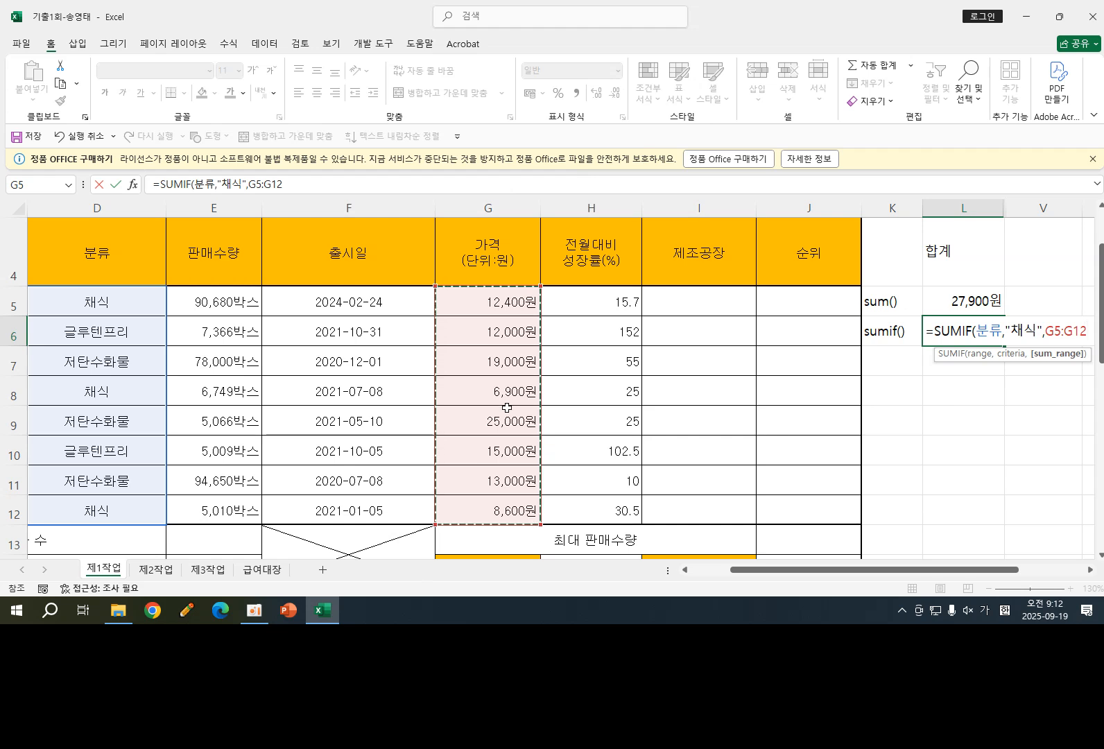
pyautogui.write(')')
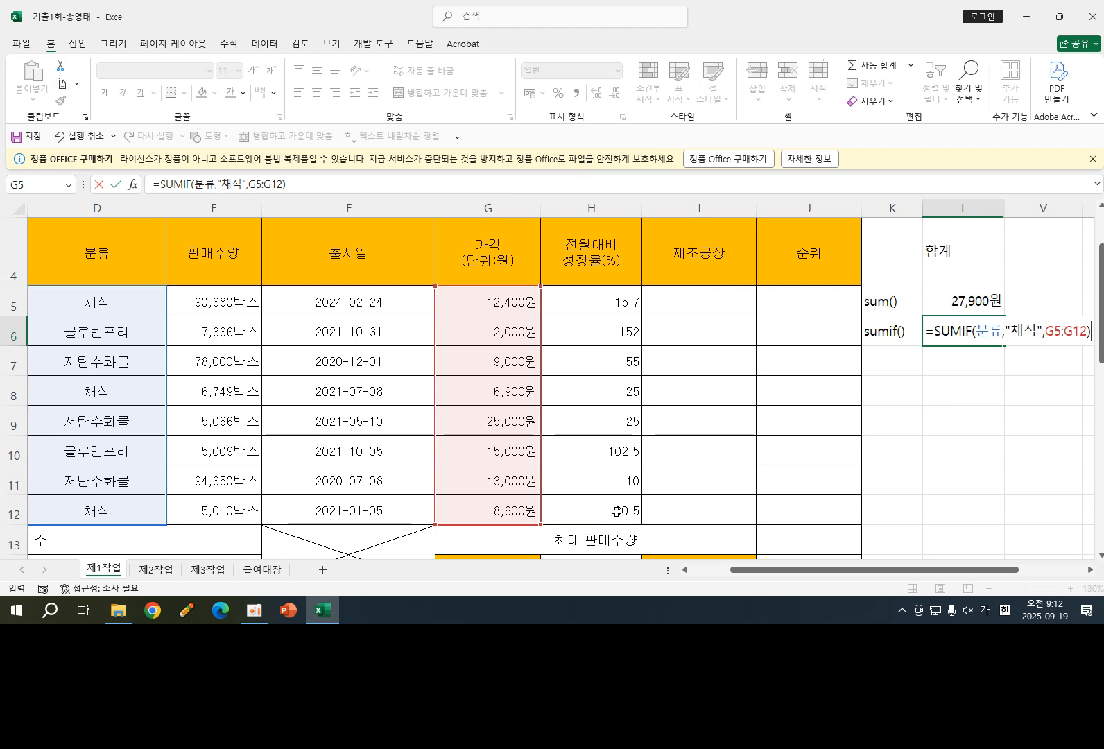
pyautogui.press('Return')
# - Apply comma number style to the SUMIF result in L6
pyautogui.click(978, 332)
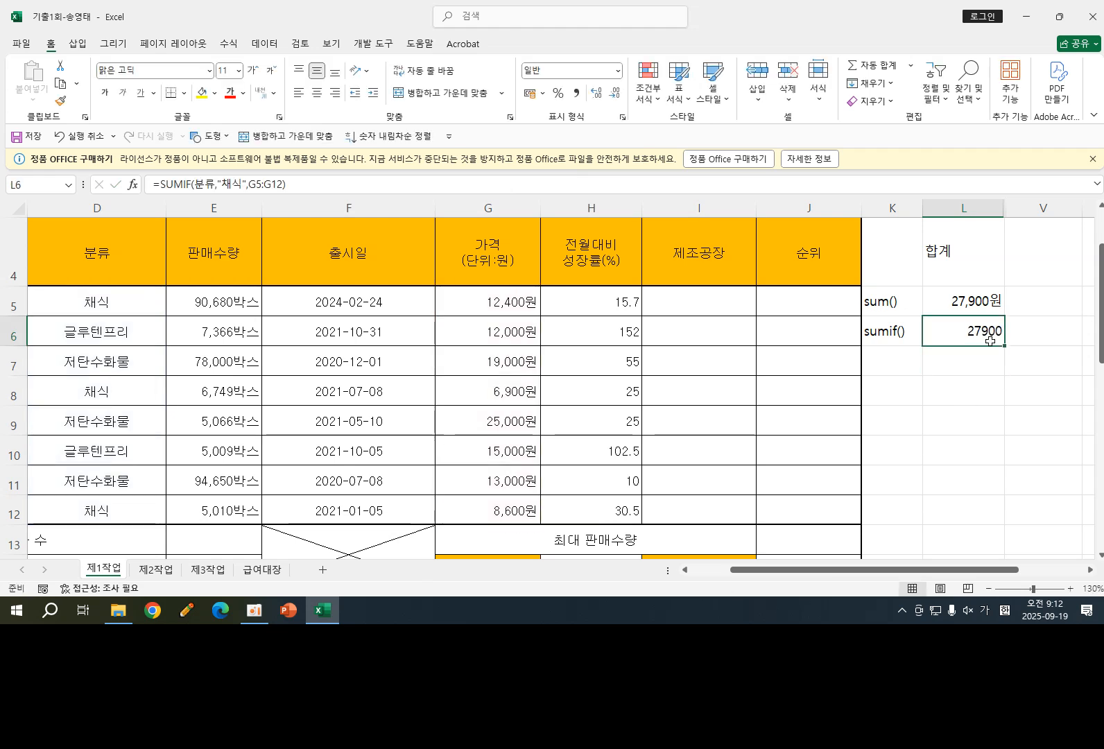
pyautogui.click(578, 94)
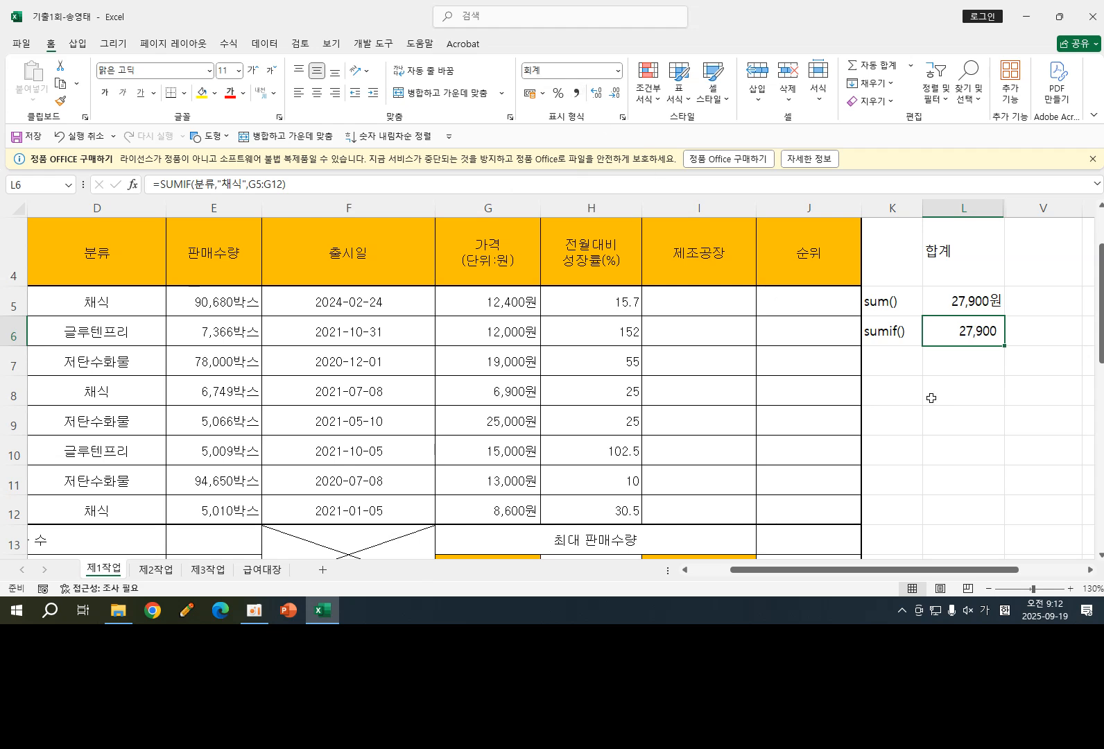
pyautogui.click(965, 303)
pyautogui.click(977, 332)
# - Copy the category header and first 채식 cell D4:D5 to V4:V5 as a criteria block
pyautogui.moveTo(929, 570); pyautogui.dragTo(970, 571)
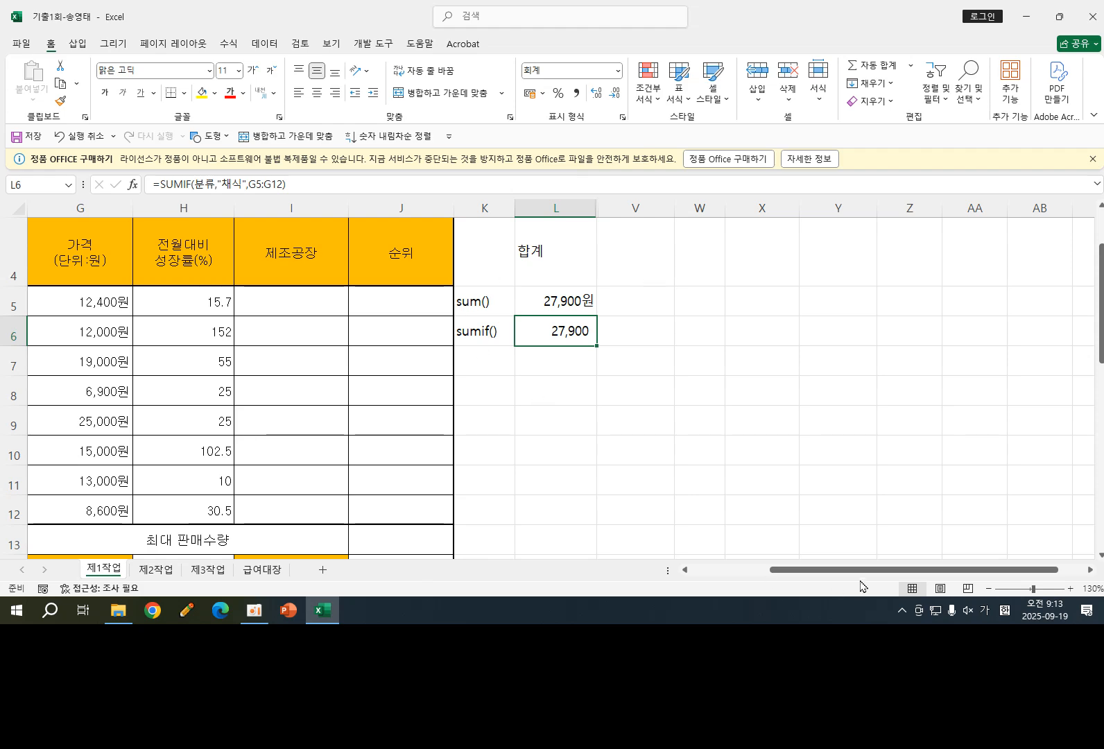
pyautogui.moveTo(869, 570); pyautogui.dragTo(803, 570)
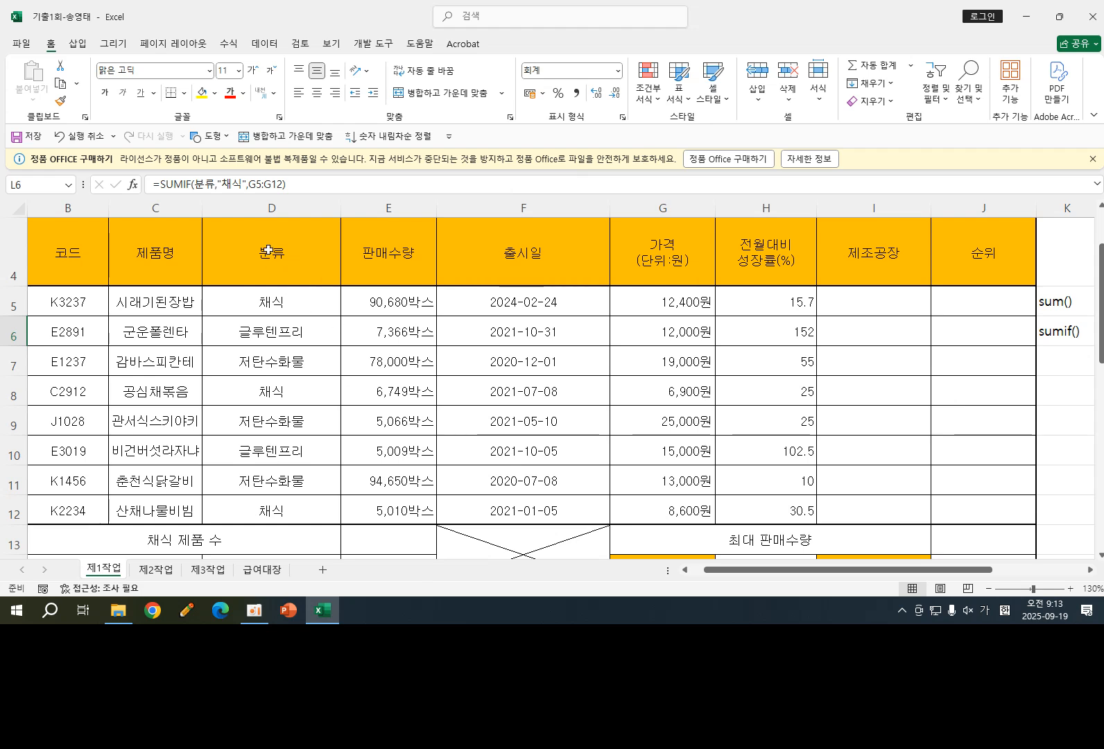
pyautogui.moveTo(270, 244); pyautogui.dragTo(286, 298)
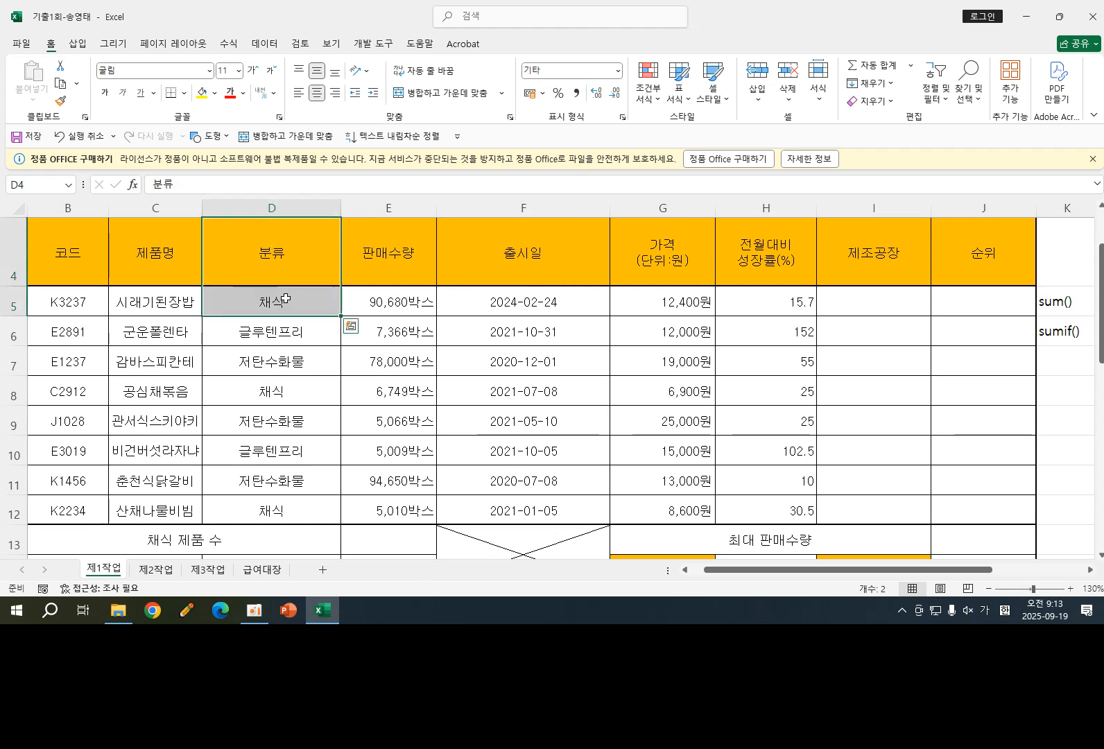
pyautogui.hotkey('ctrl', 'c')
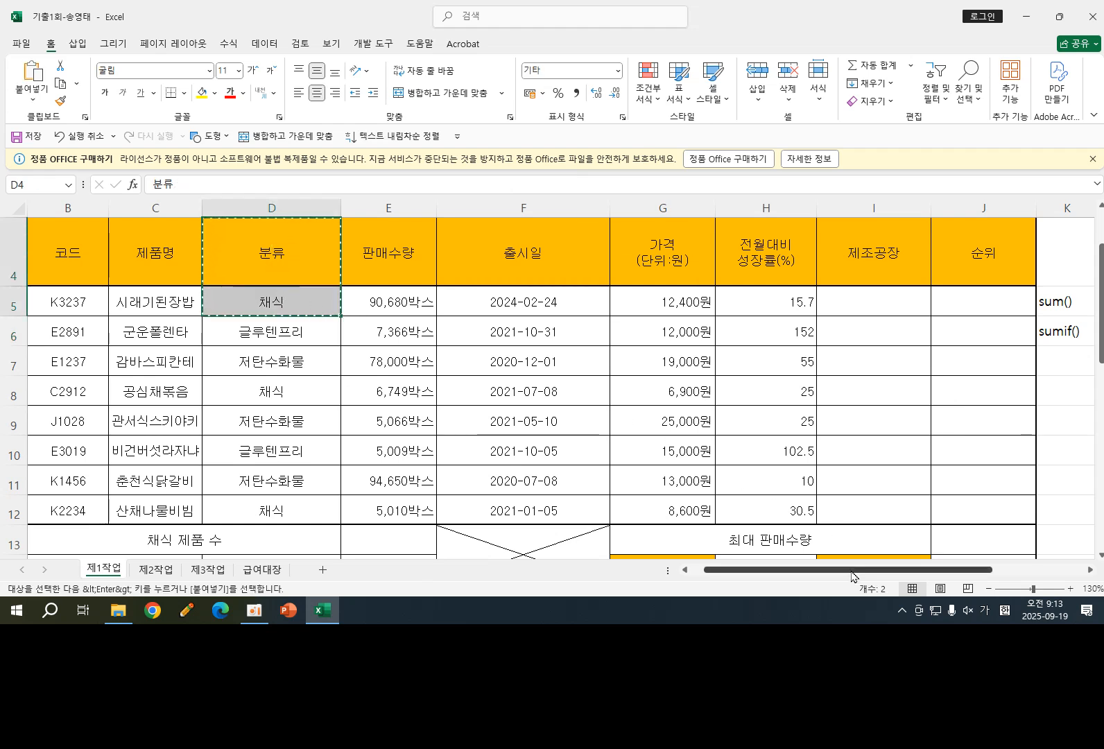
pyautogui.moveTo(848, 576); pyautogui.dragTo(937, 573)
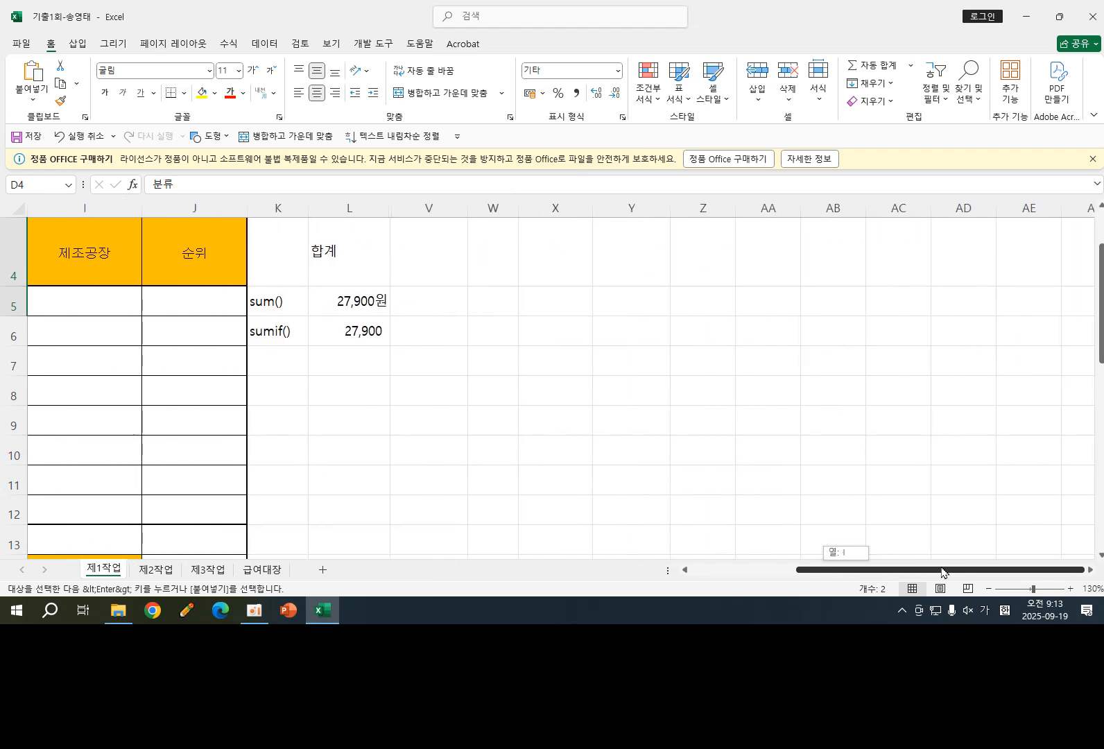
pyautogui.click(436, 259)
pyautogui.hotkey('ctrl', 'v')
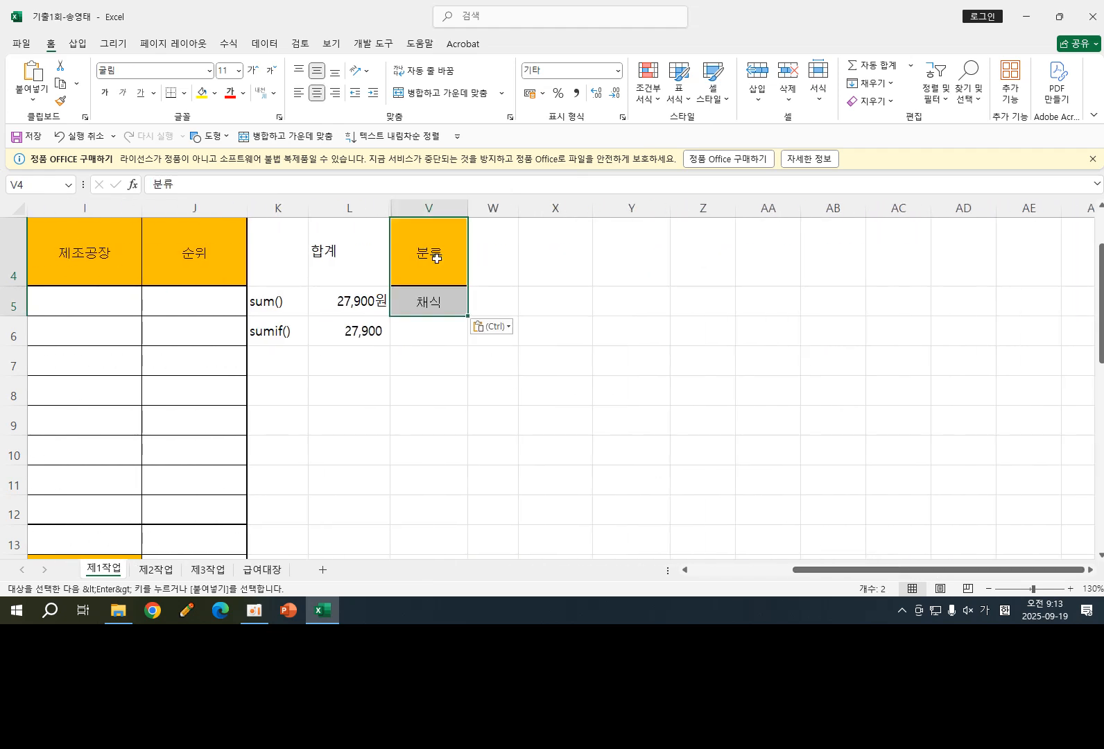
pyautogui.click(455, 399)
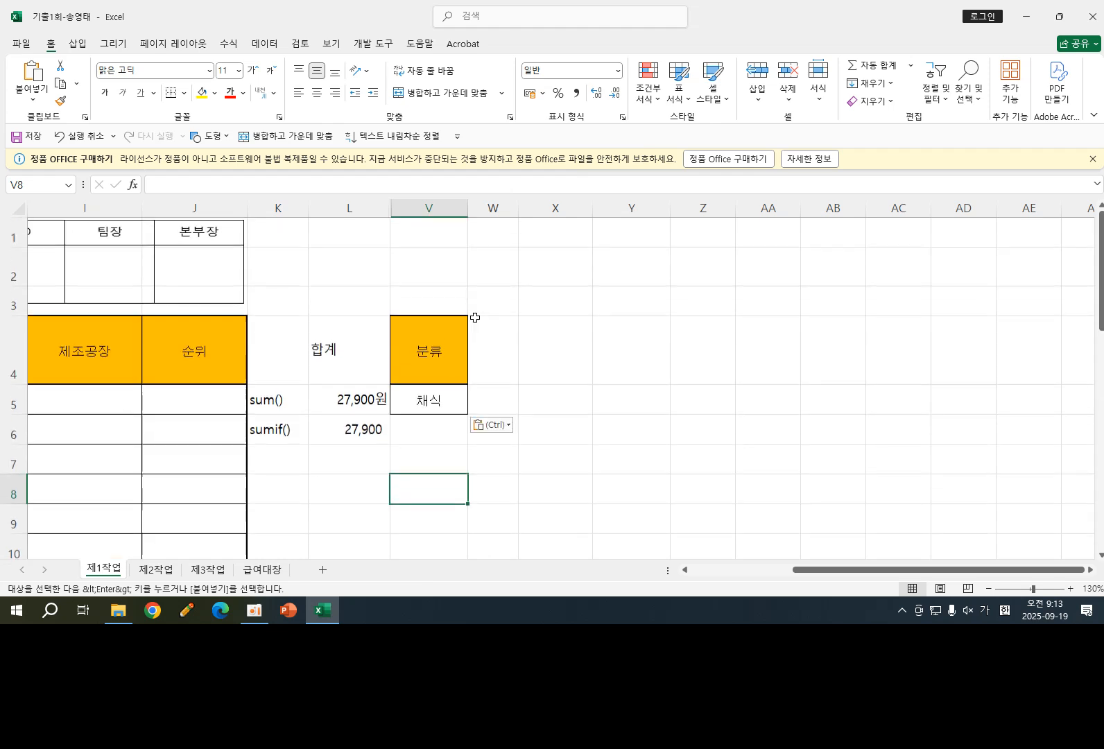
# - Move the 분류/채식 criteria block from V4:V5 up to V2:V3
pyautogui.scroll(1, 482, 345)
pyautogui.moveTo(437, 345); pyautogui.dragTo(430, 406)
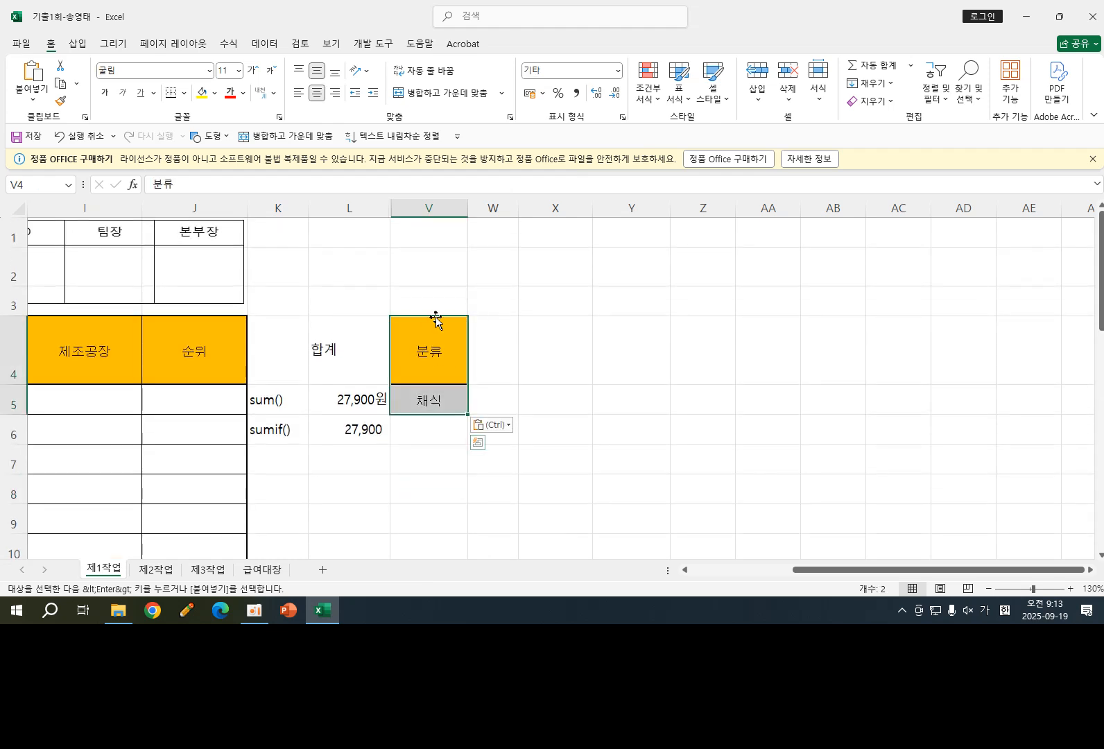
pyautogui.moveTo(433, 323); pyautogui.dragTo(436, 271)
pyautogui.click(505, 376)
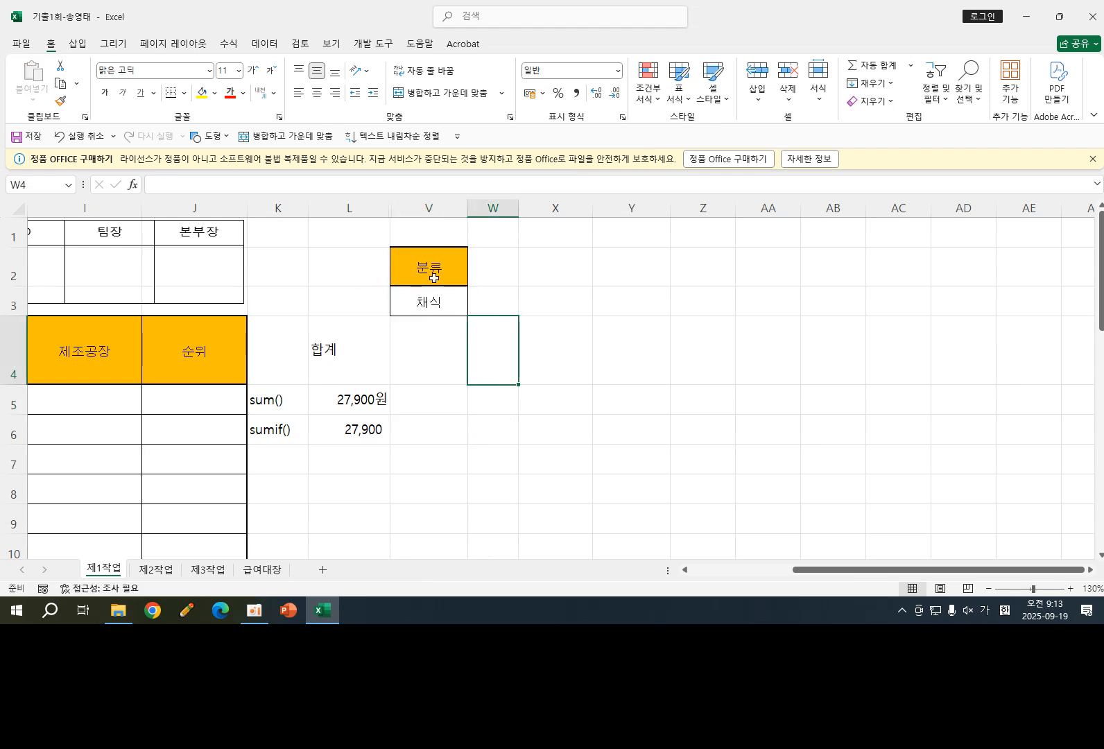
# - Review the SUMIF formula in L6, highlighting its "채식" criterion
pyautogui.click(274, 461)
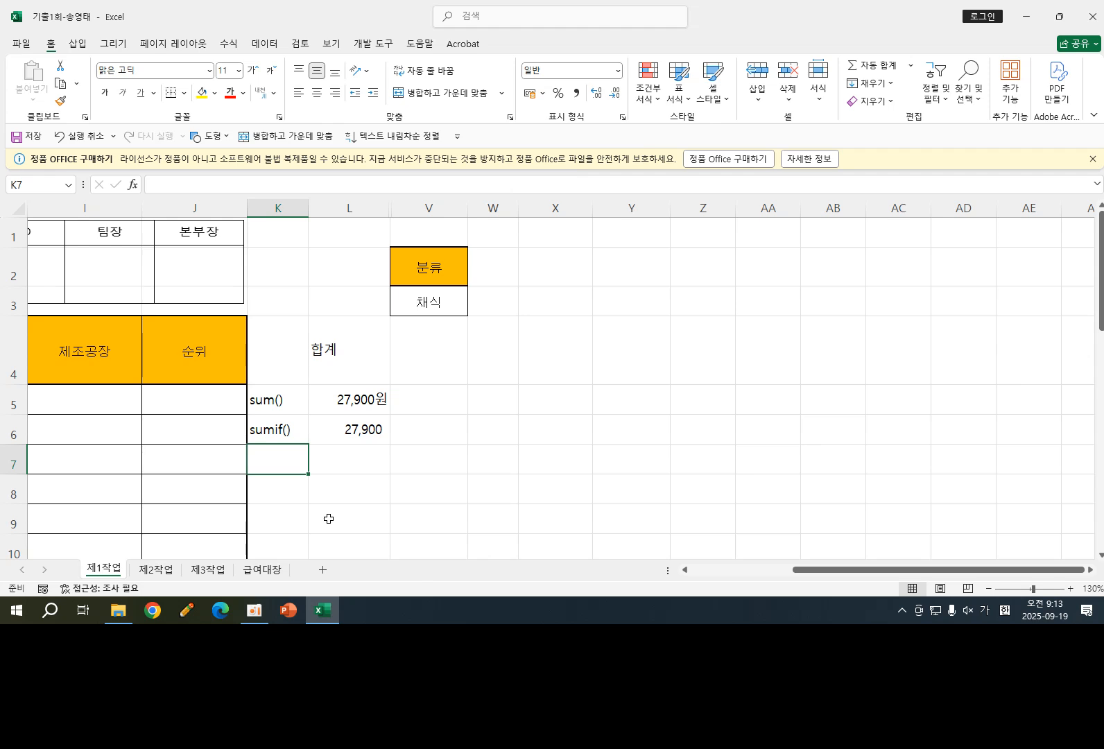
pyautogui.moveTo(430, 267); pyautogui.dragTo(427, 300)
pyautogui.hotkey('ctrl', 'c')
pyautogui.click(420, 268)
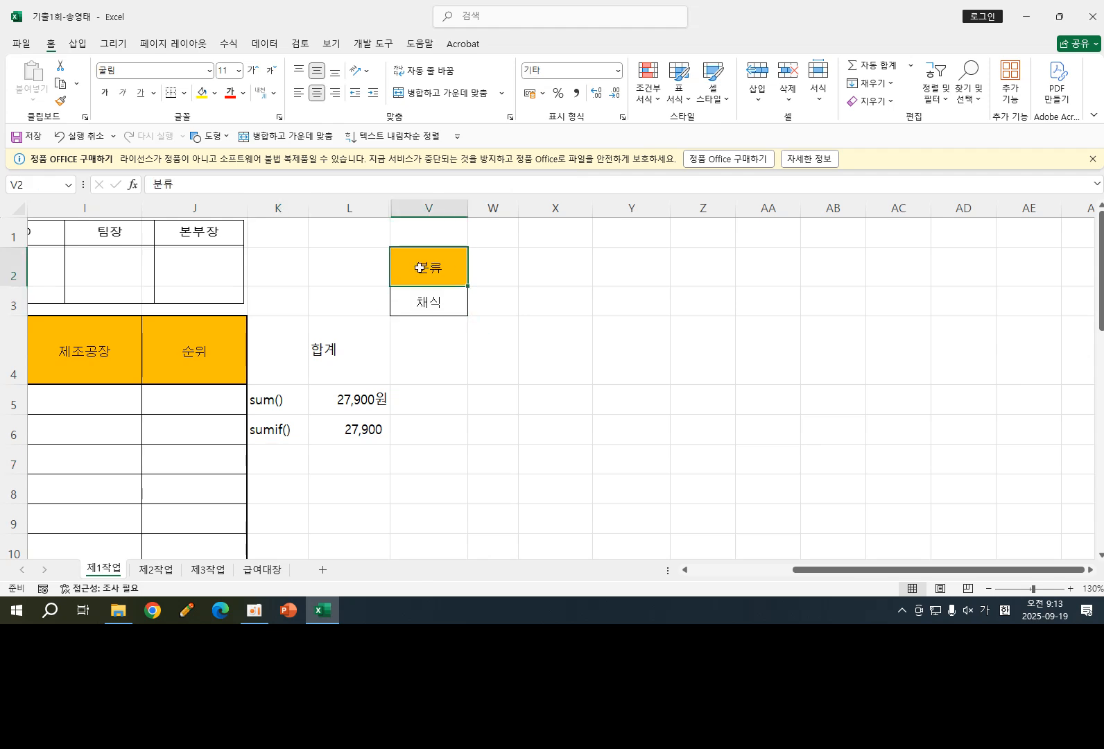
pyautogui.doubleClick(351, 437)
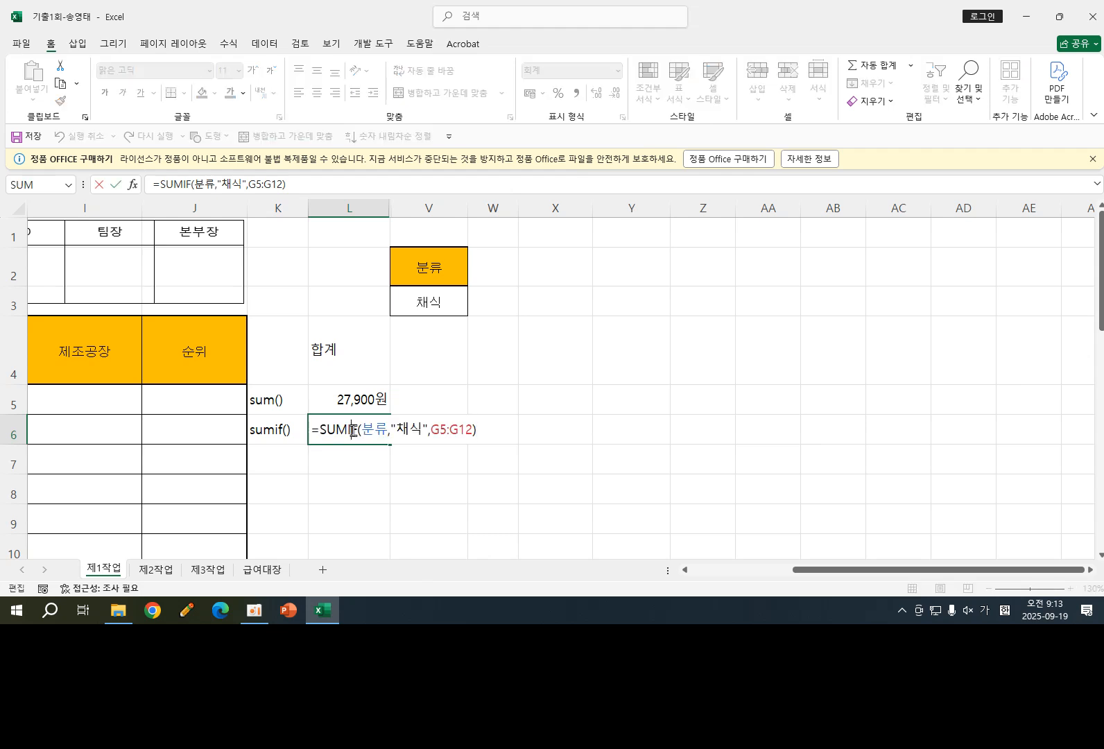
pyautogui.doubleClick(405, 429)
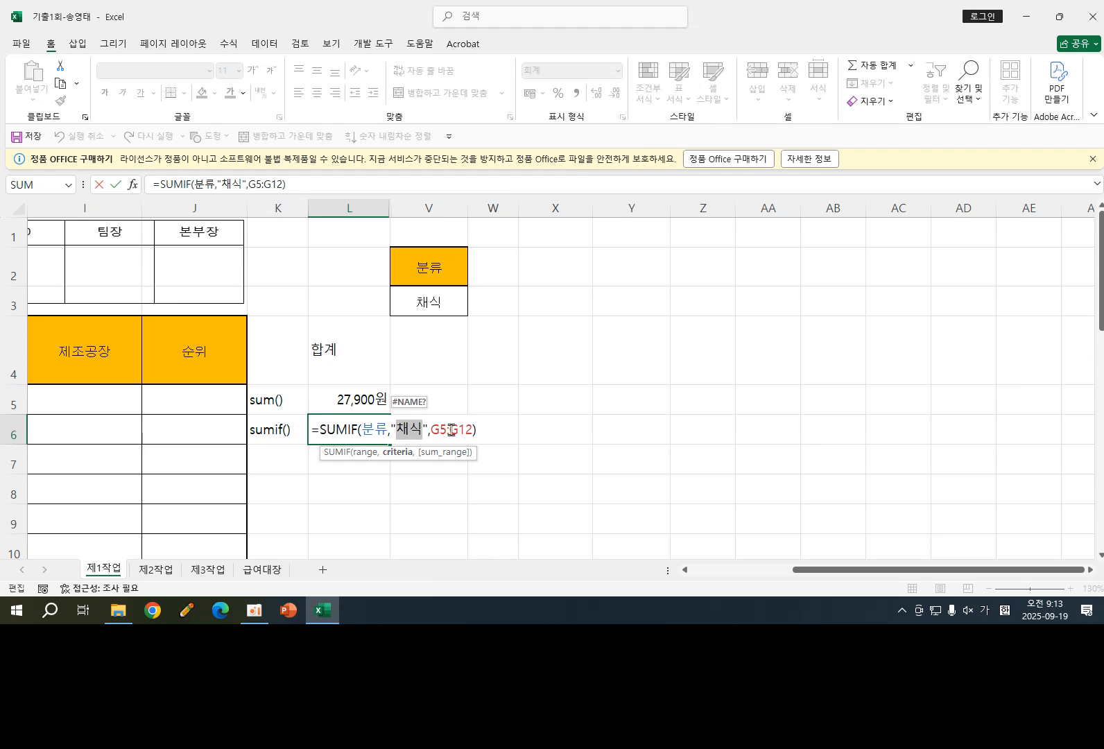
pyautogui.click(483, 428)
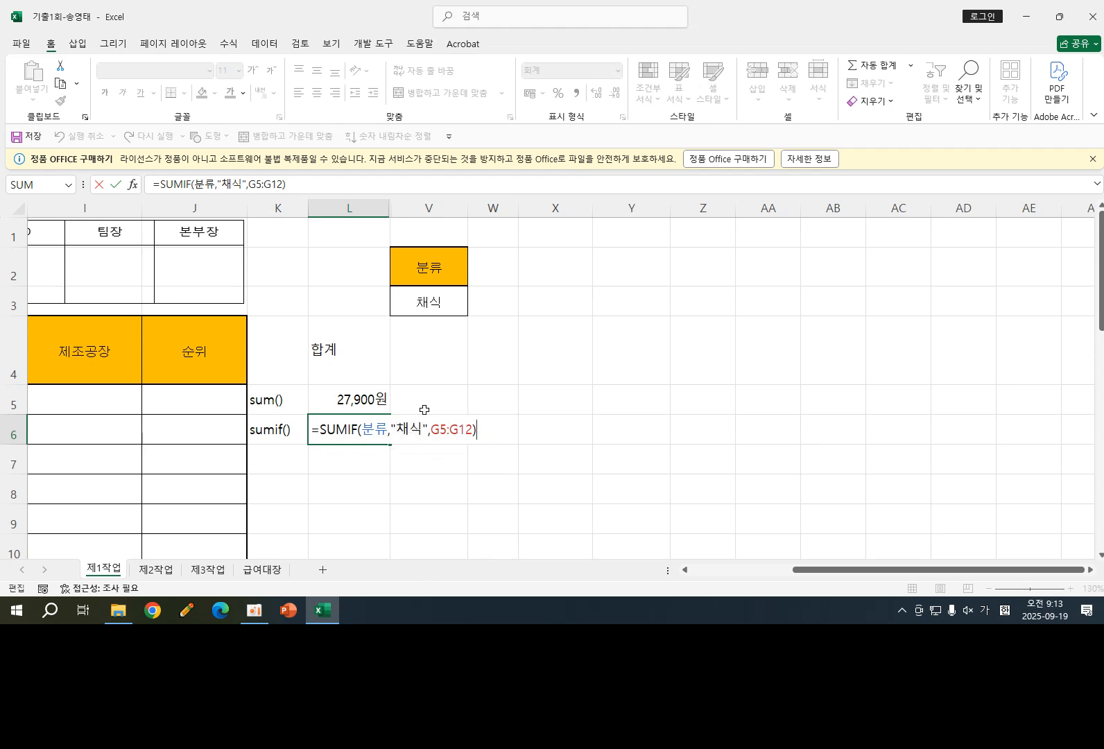
pyautogui.click(487, 342)
pyautogui.moveTo(428, 267); pyautogui.dragTo(433, 301)
pyautogui.hotkey('ctrl', 'v')
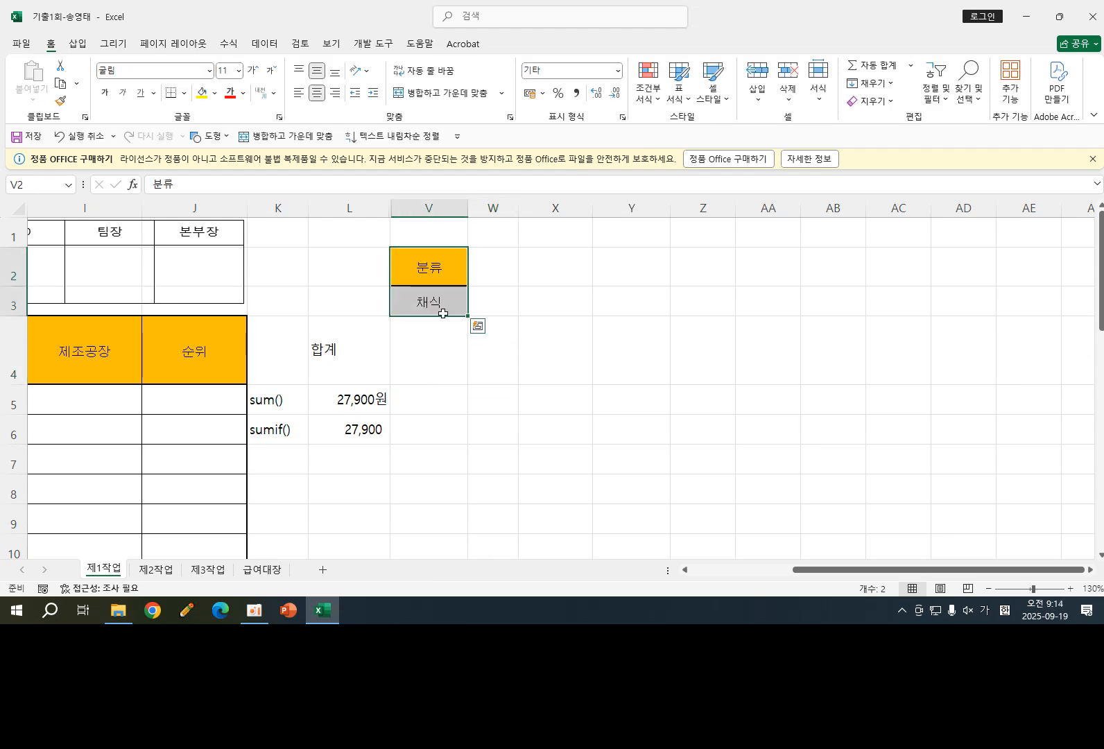
pyautogui.click(432, 263)
pyautogui.moveTo(431, 263); pyautogui.dragTo(437, 294)
pyautogui.moveTo(430, 263); pyautogui.dragTo(428, 295)
pyautogui.click(277, 461)
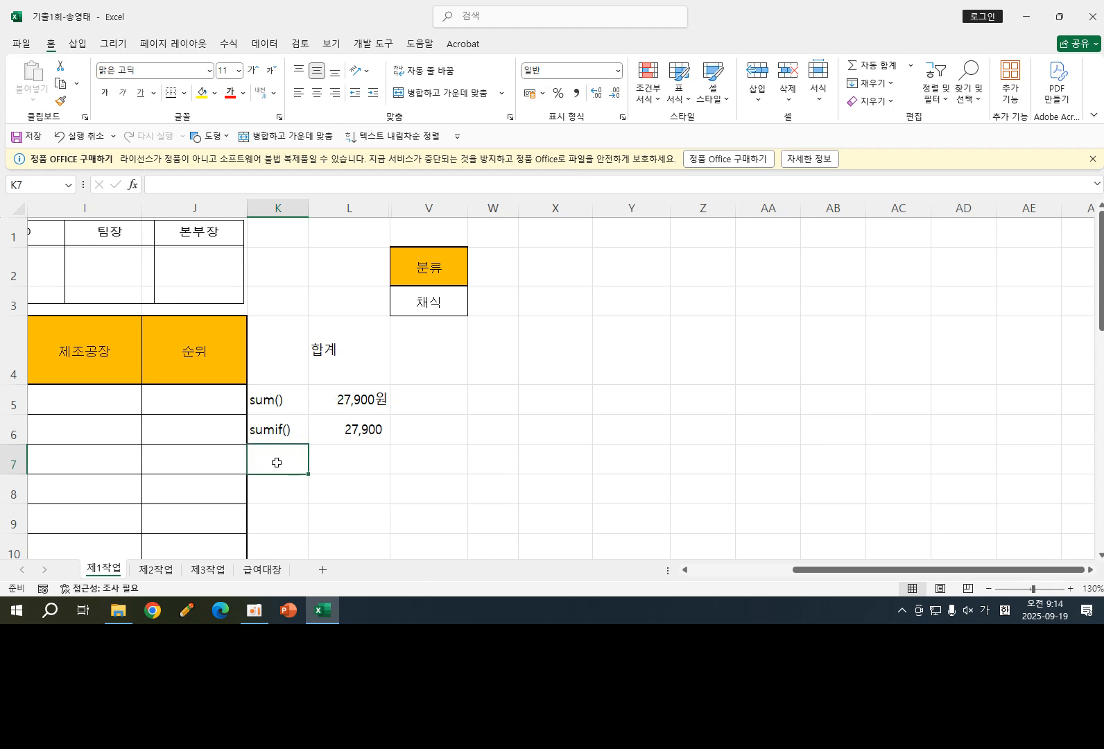
# - Label cell K7 as dsum()
pyautogui.write('=')
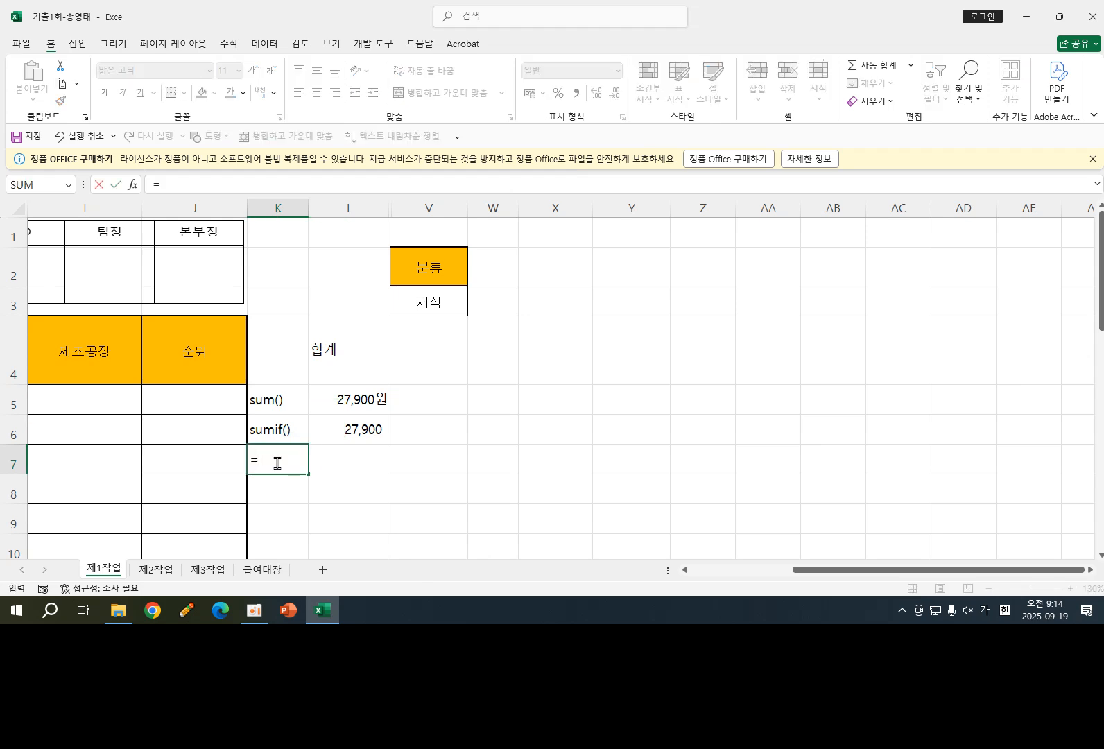
pyautogui.press('BackSpace')
pyautogui.write("'")
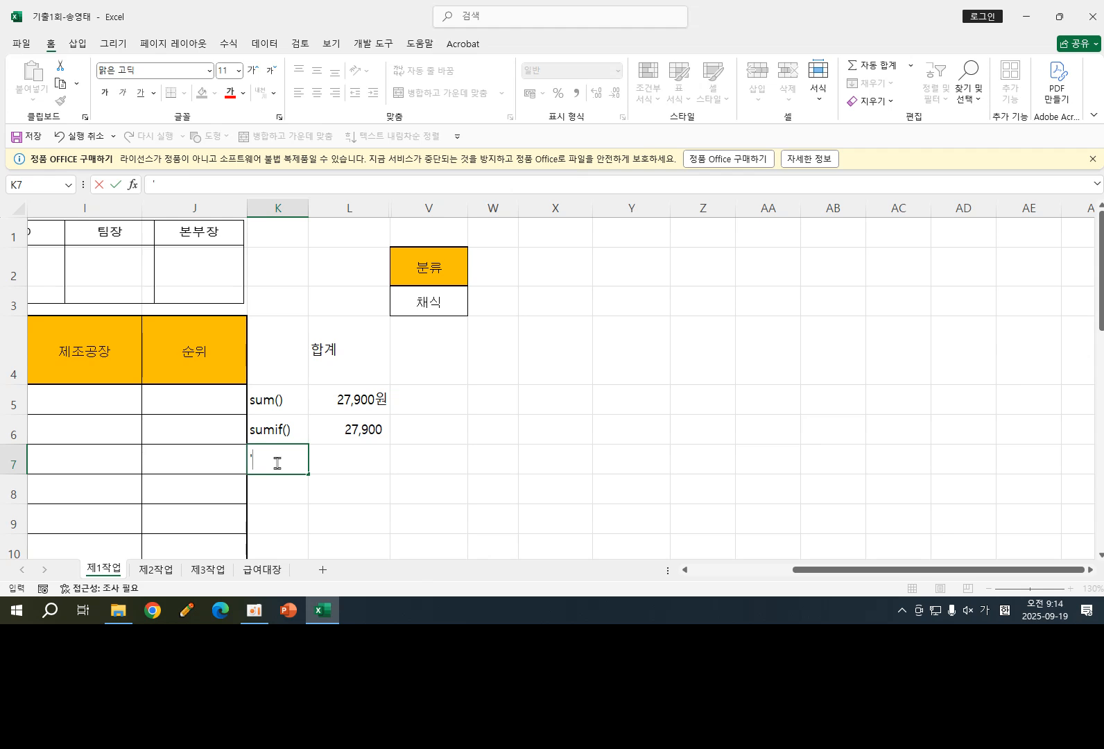
pyautogui.write('ㅇ')
pyautogui.write('sum()')
pyautogui.press('Return')
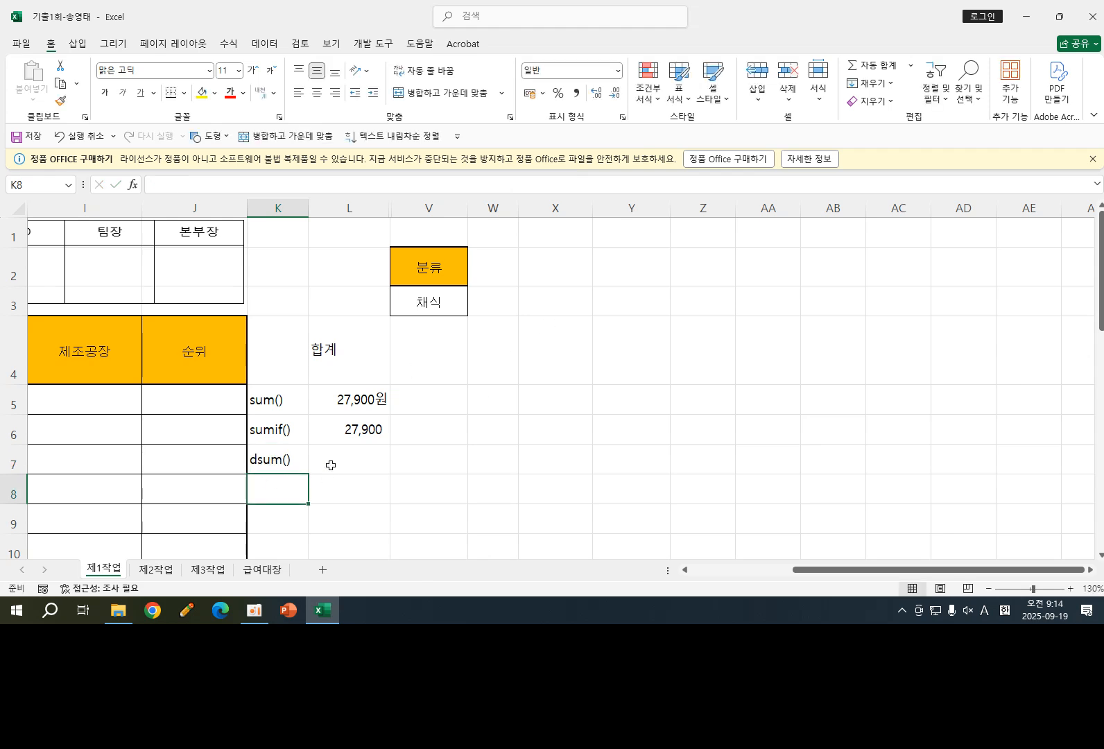
# - Start a DSUM formula in L7 and set the database argument to the table range B4:H12
pyautogui.click(351, 465)
pyautogui.write('=')
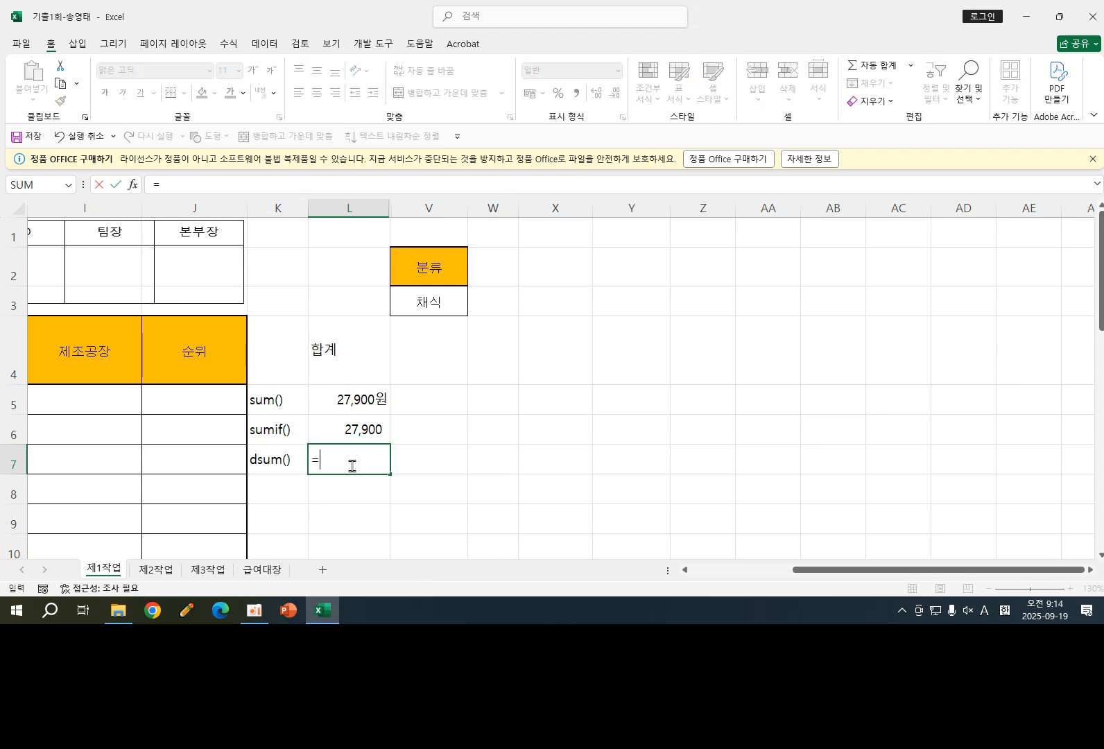
pyautogui.write('ds')
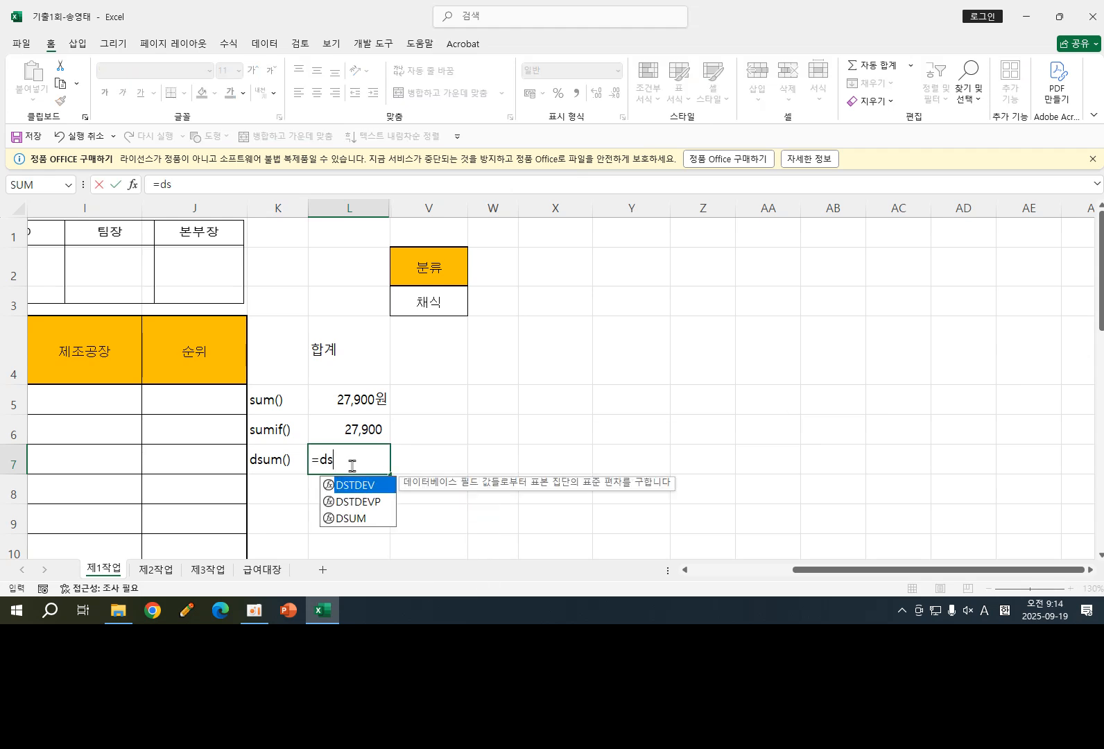
pyautogui.click(354, 521)
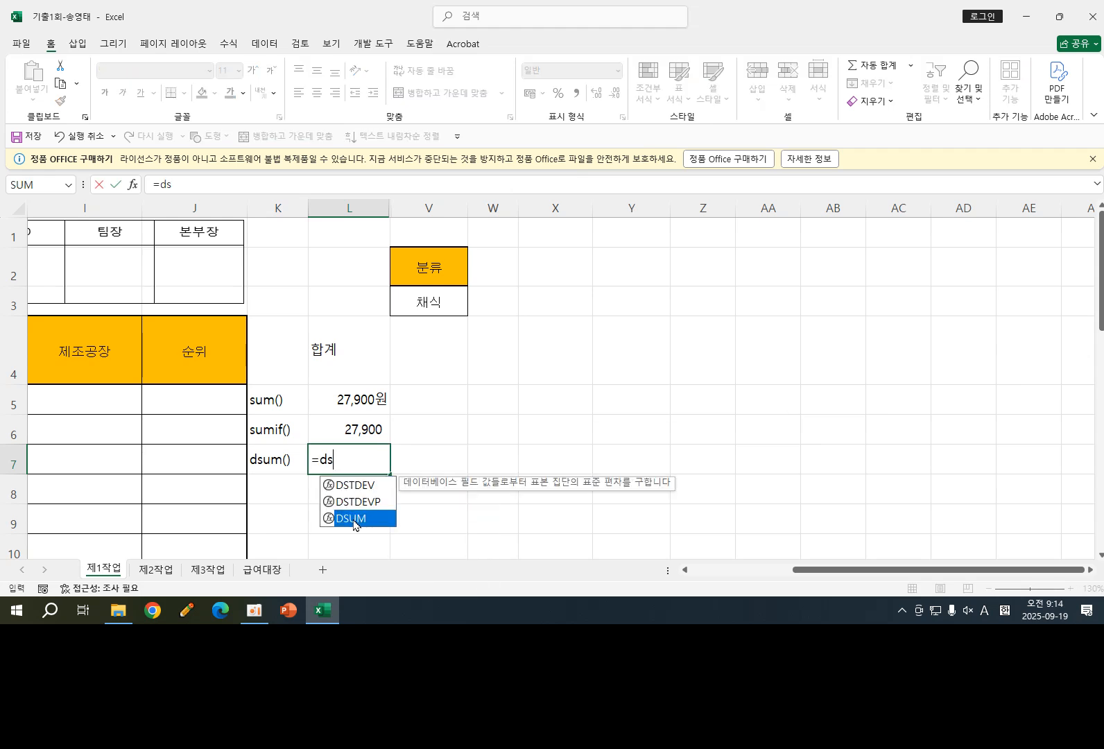
pyautogui.doubleClick(355, 519)
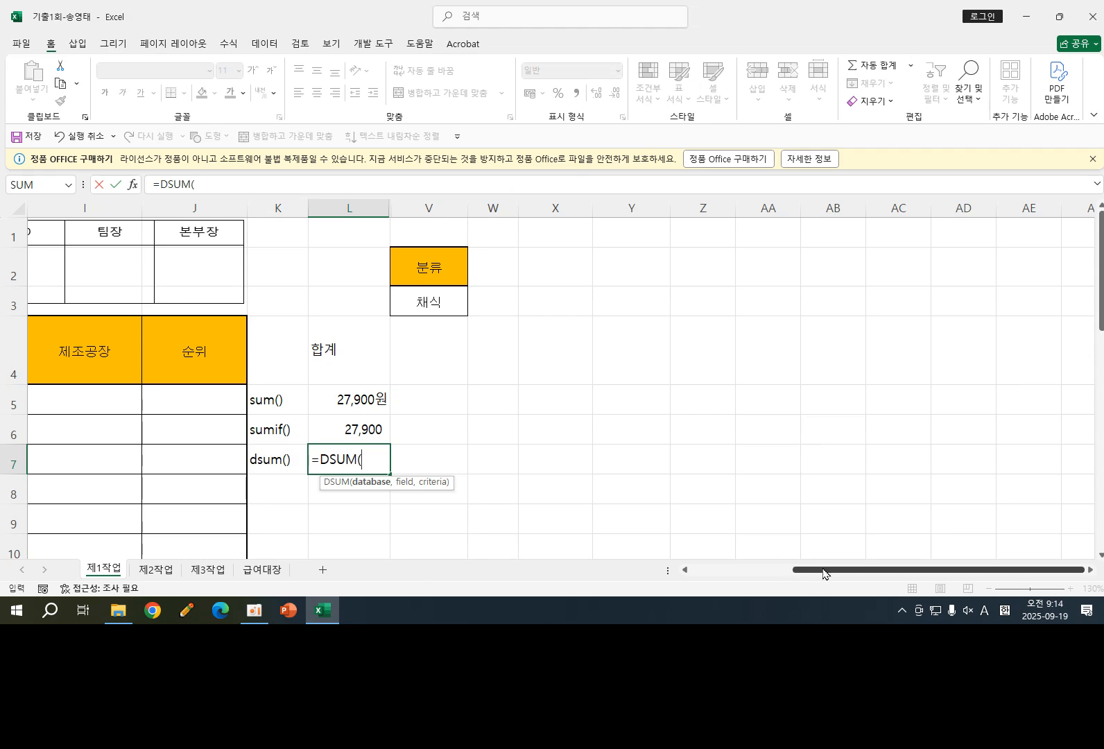
pyautogui.moveTo(821, 575); pyautogui.dragTo(711, 577)
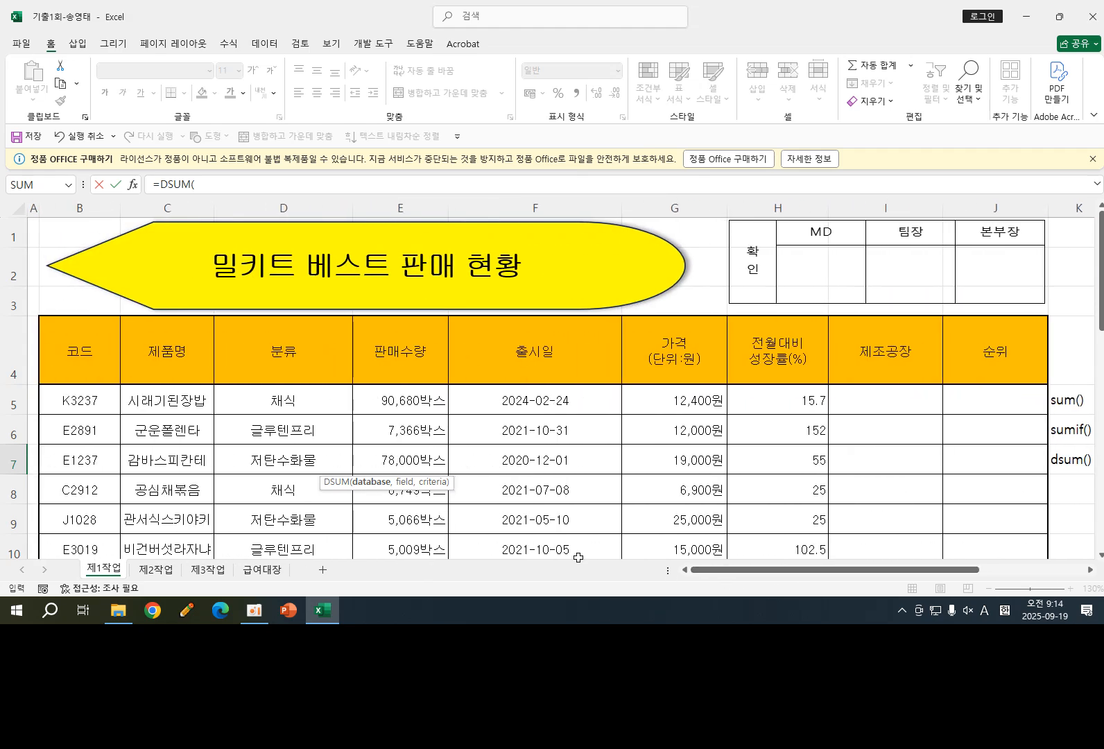
pyautogui.moveTo(69, 347); pyautogui.dragTo(730, 518)
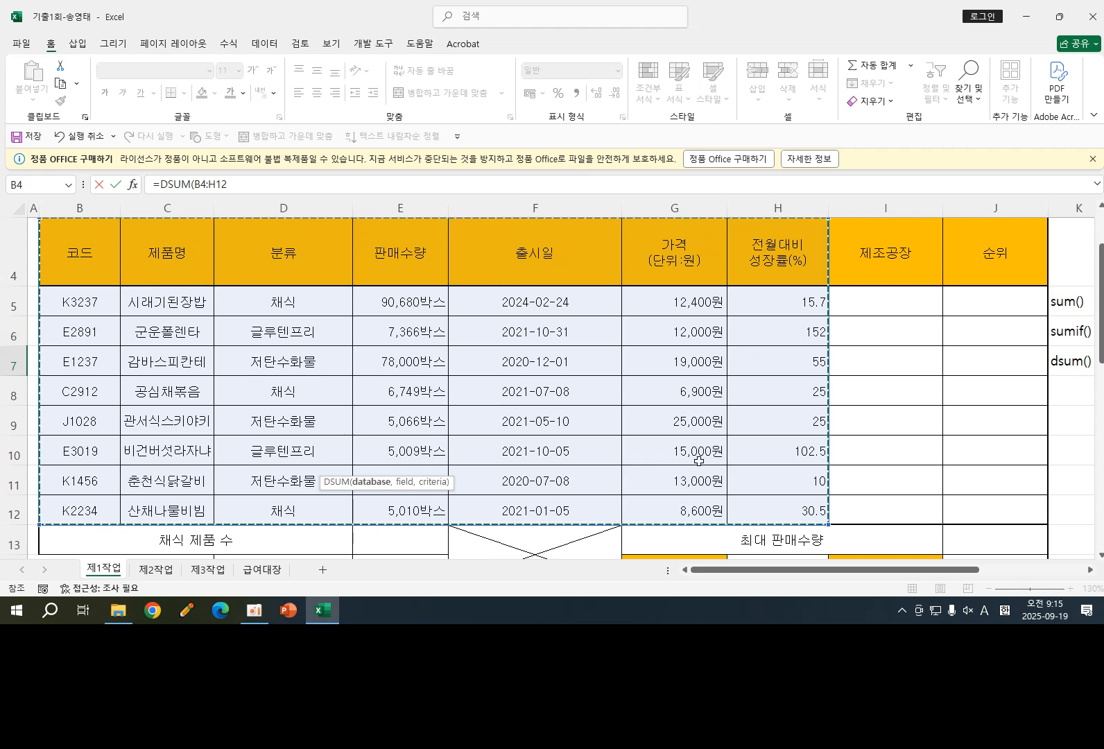
pyautogui.moveTo(762, 574); pyautogui.dragTo(879, 571)
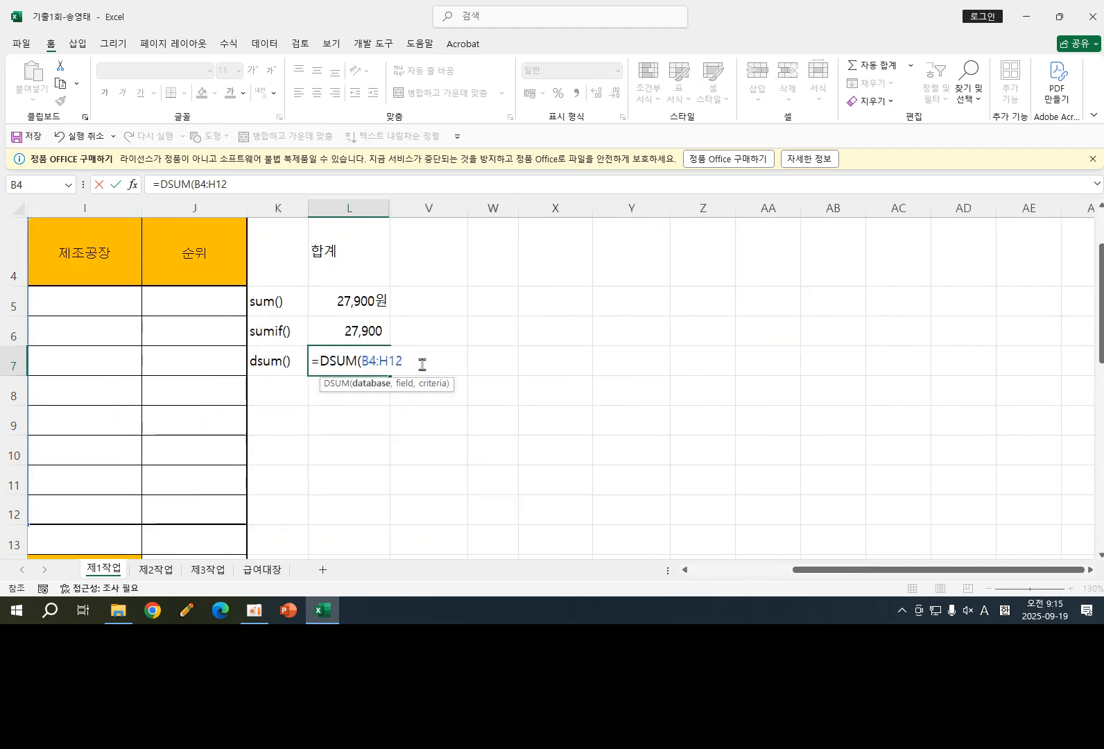
pyautogui.write(',')
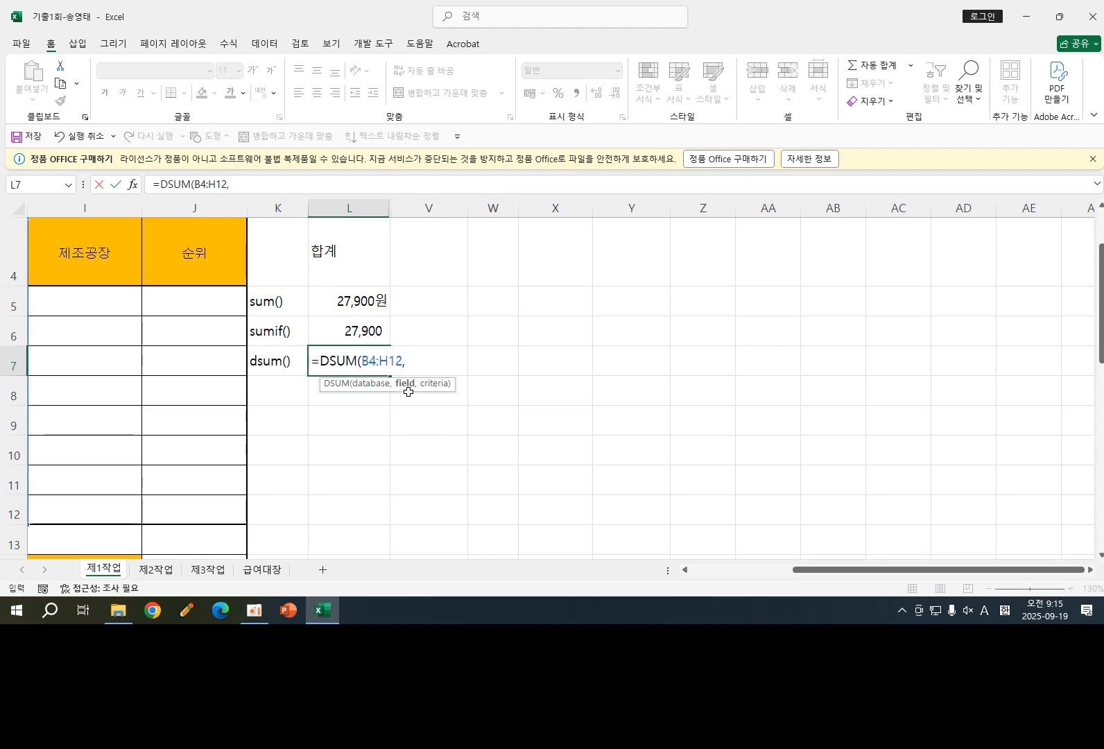
# - Add the price header cell G4 as the DSUM field argument
pyautogui.moveTo(803, 570); pyautogui.dragTo(740, 570)
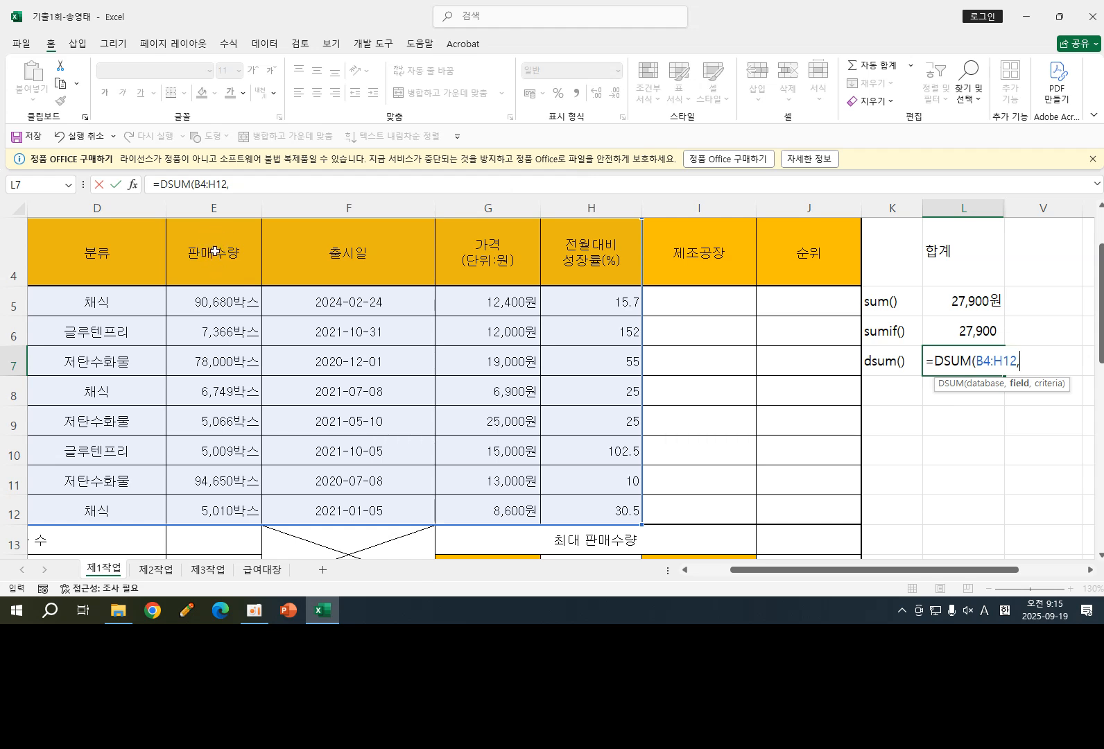
pyautogui.click(494, 250)
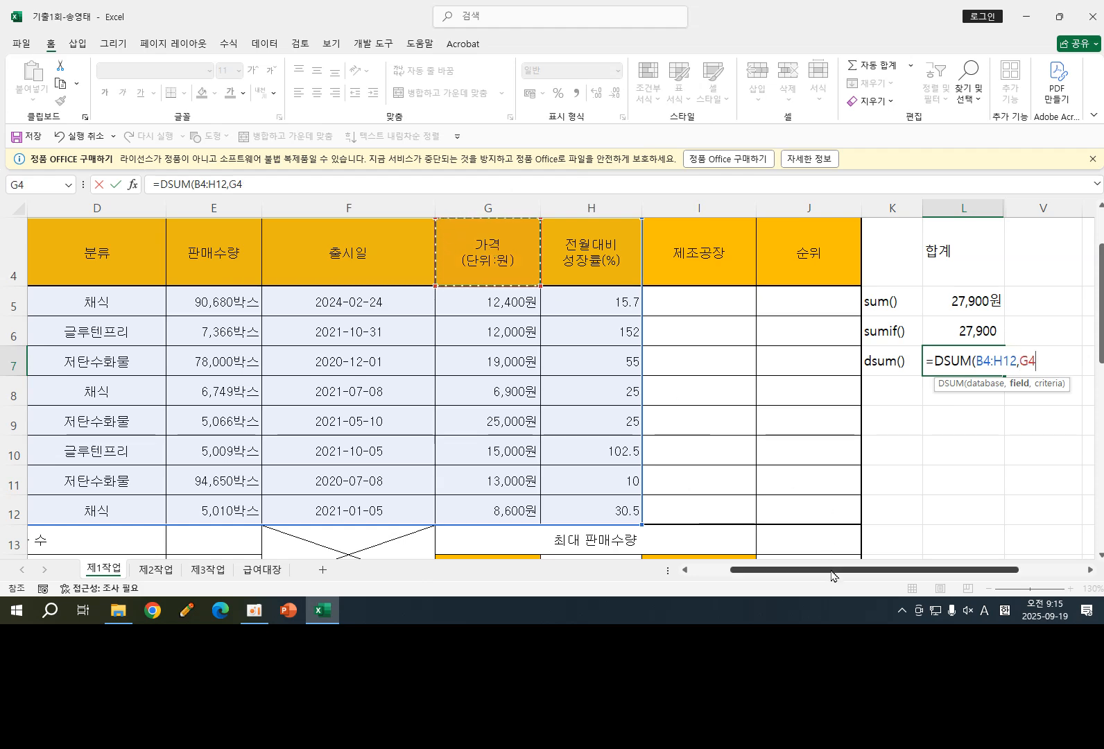
pyautogui.moveTo(834, 575); pyautogui.dragTo(796, 574)
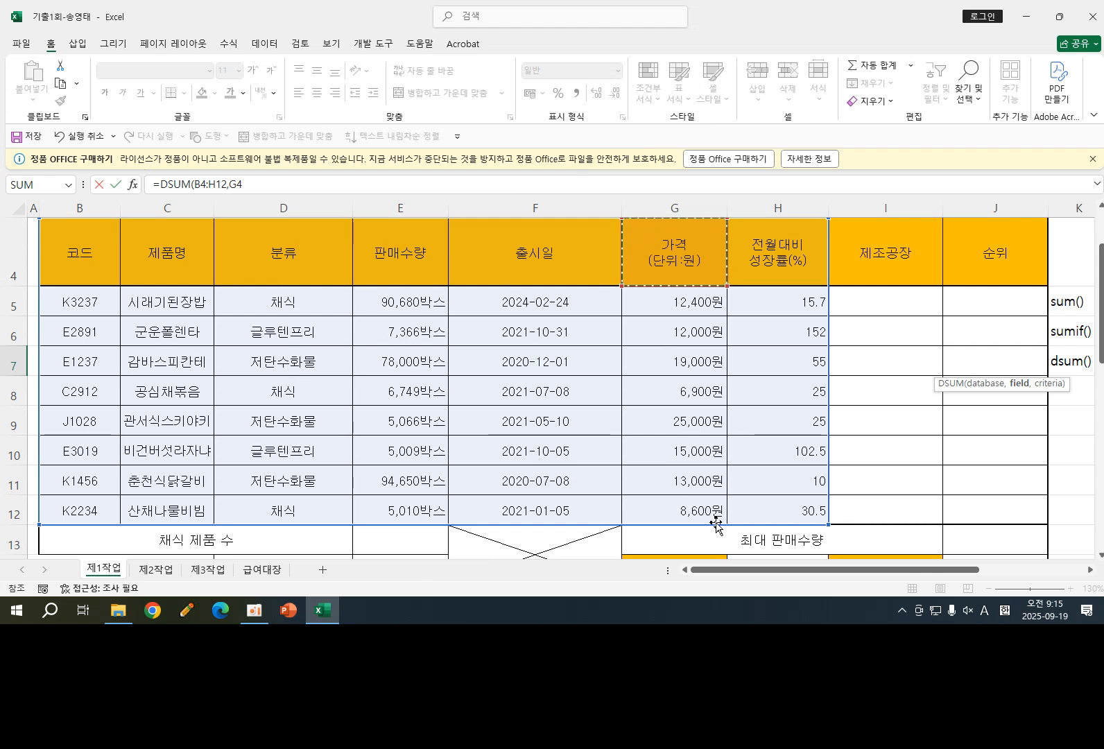
pyautogui.moveTo(736, 577); pyautogui.dragTo(804, 577)
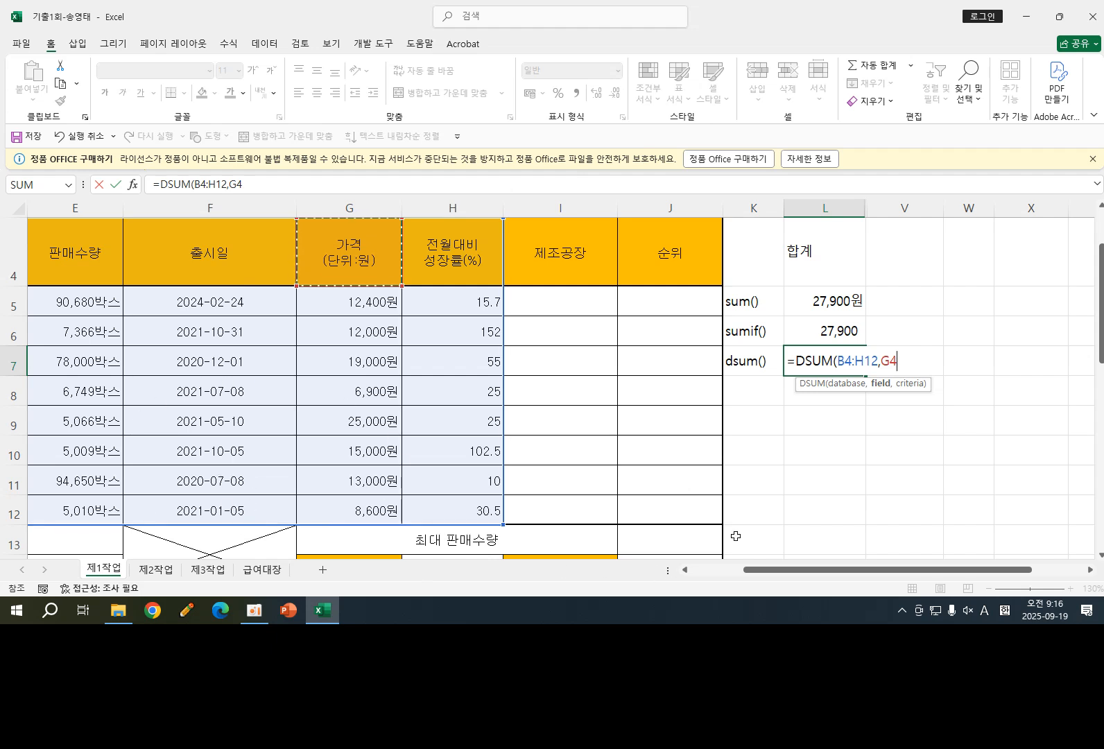
pyautogui.write(',')
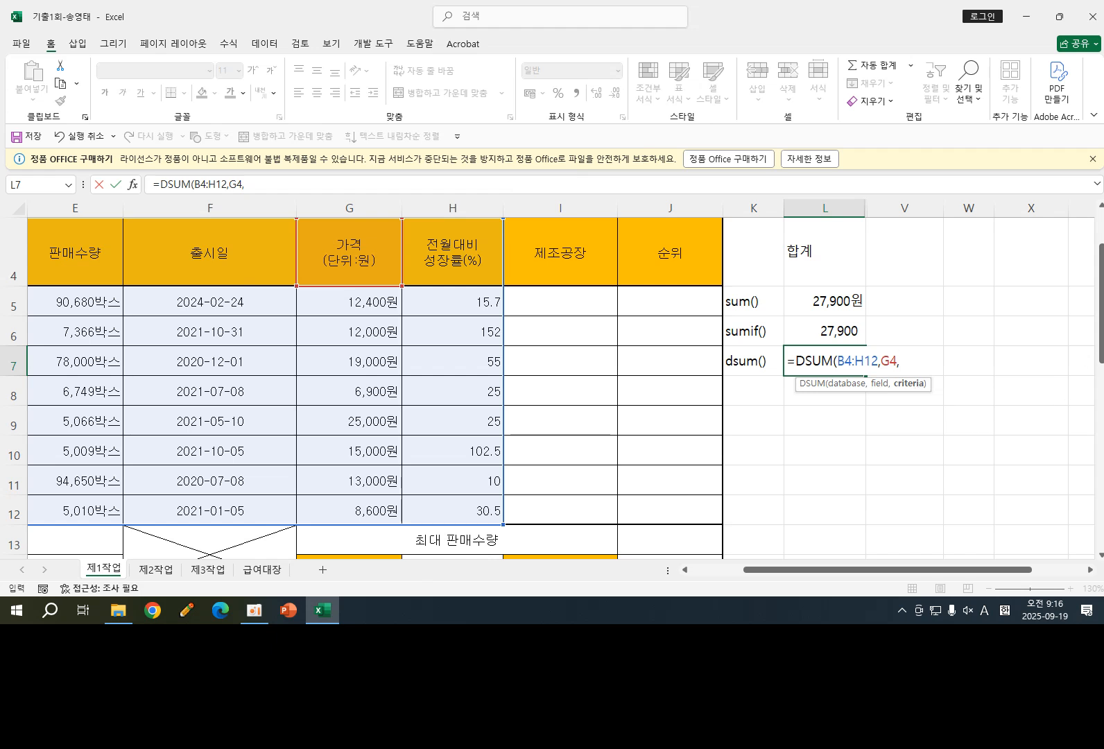
# - Add the criteria block V2:V3 and close the formula =DSUM(B4:H12,G4,V2:V3)
pyautogui.moveTo(1101, 350); pyautogui.dragTo(1101, 315)
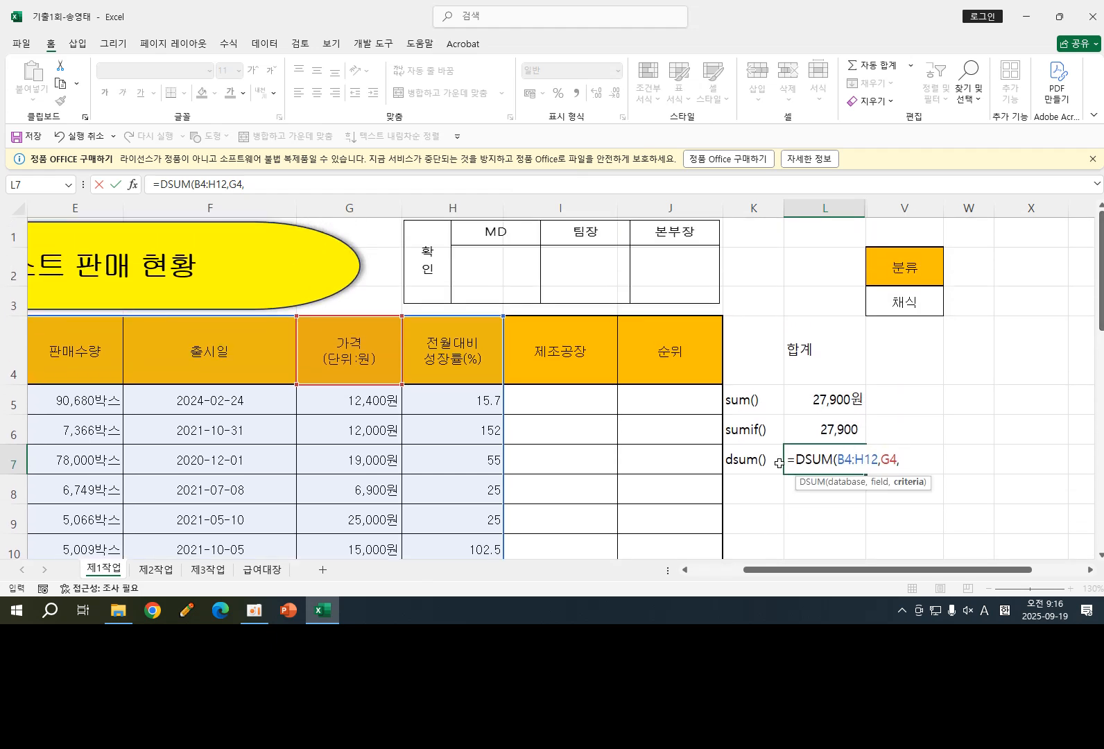
pyautogui.moveTo(904, 255); pyautogui.dragTo(908, 302)
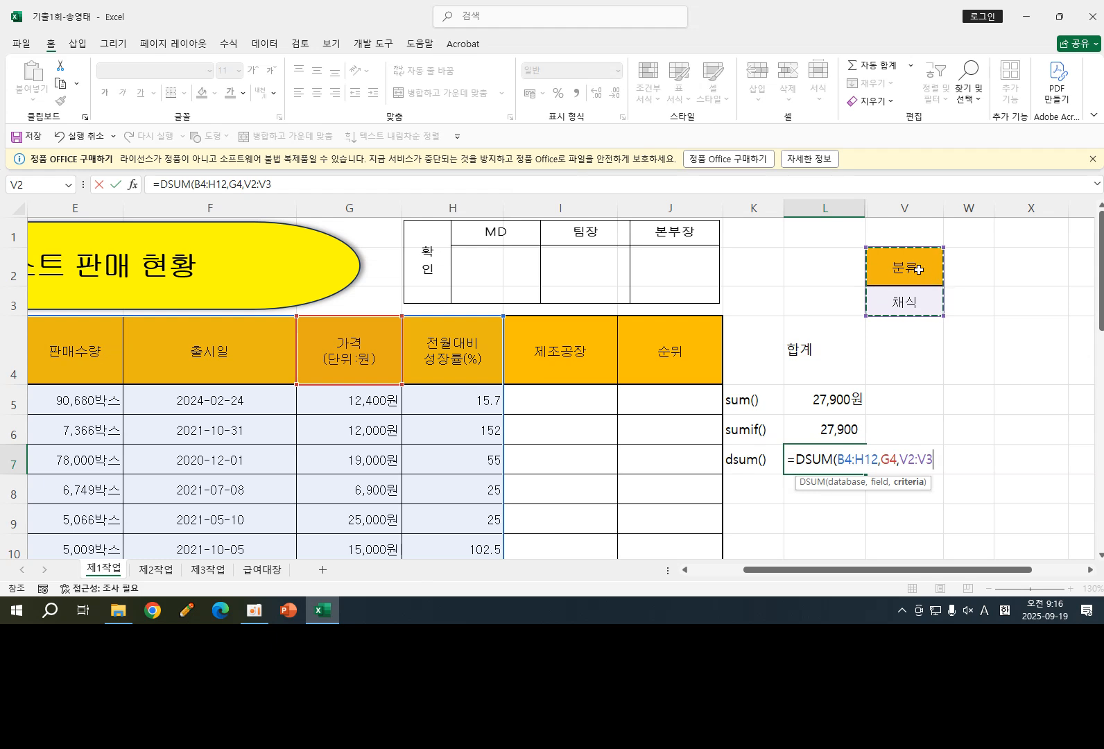
pyautogui.click(881, 464)
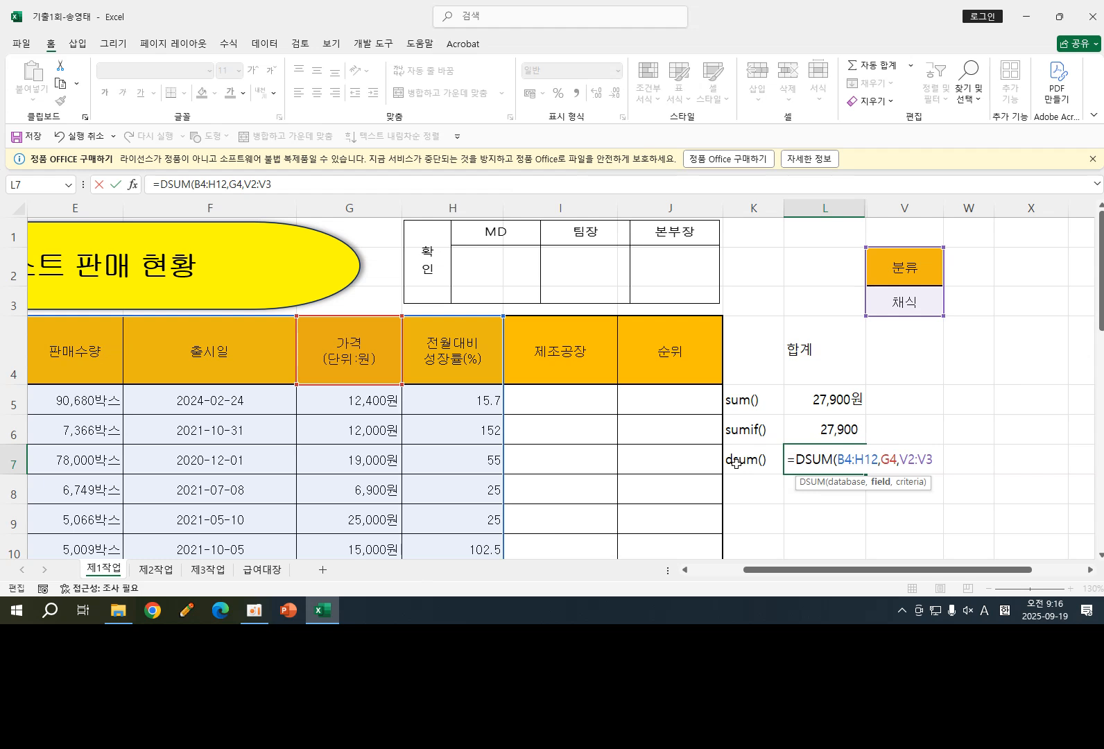
pyautogui.write(')')
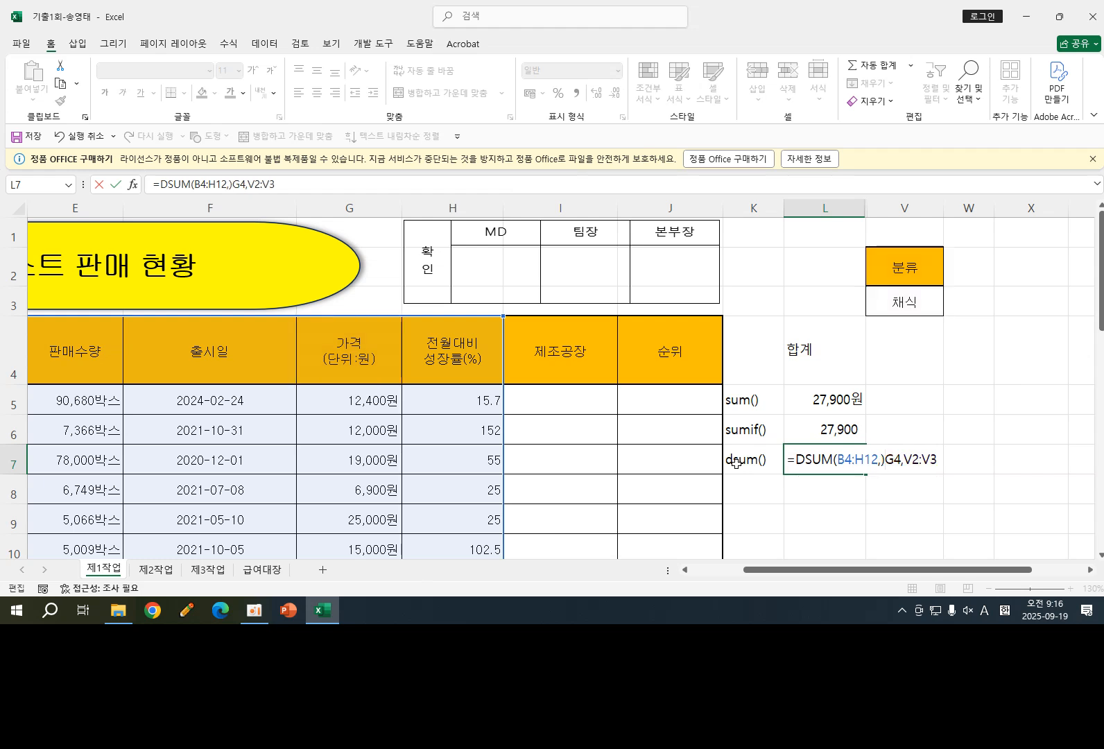
pyautogui.press('BackSpace')
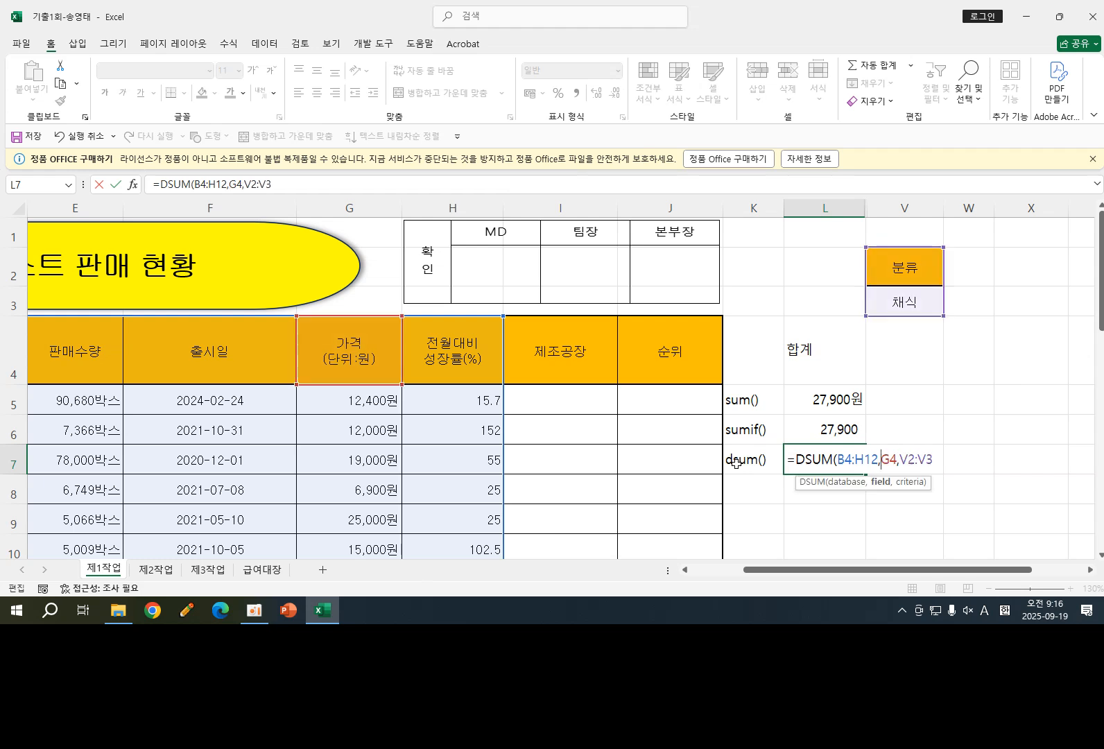
pyautogui.click(937, 462)
pyautogui.write(')')
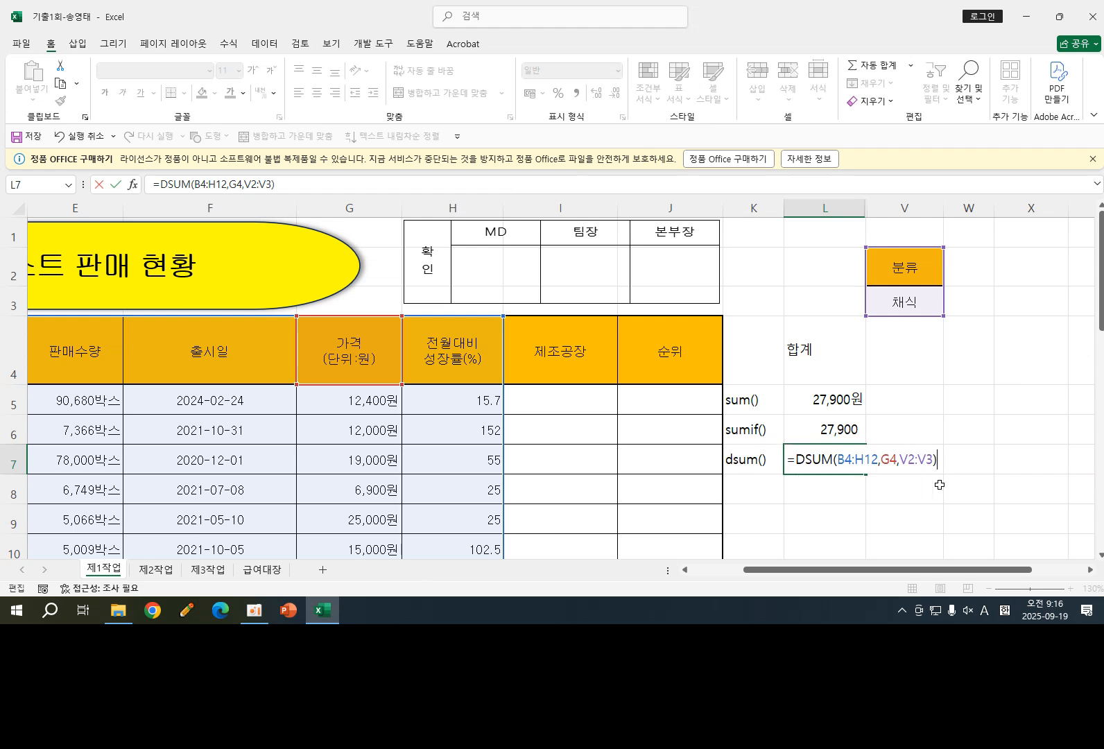
pyautogui.press('Return')
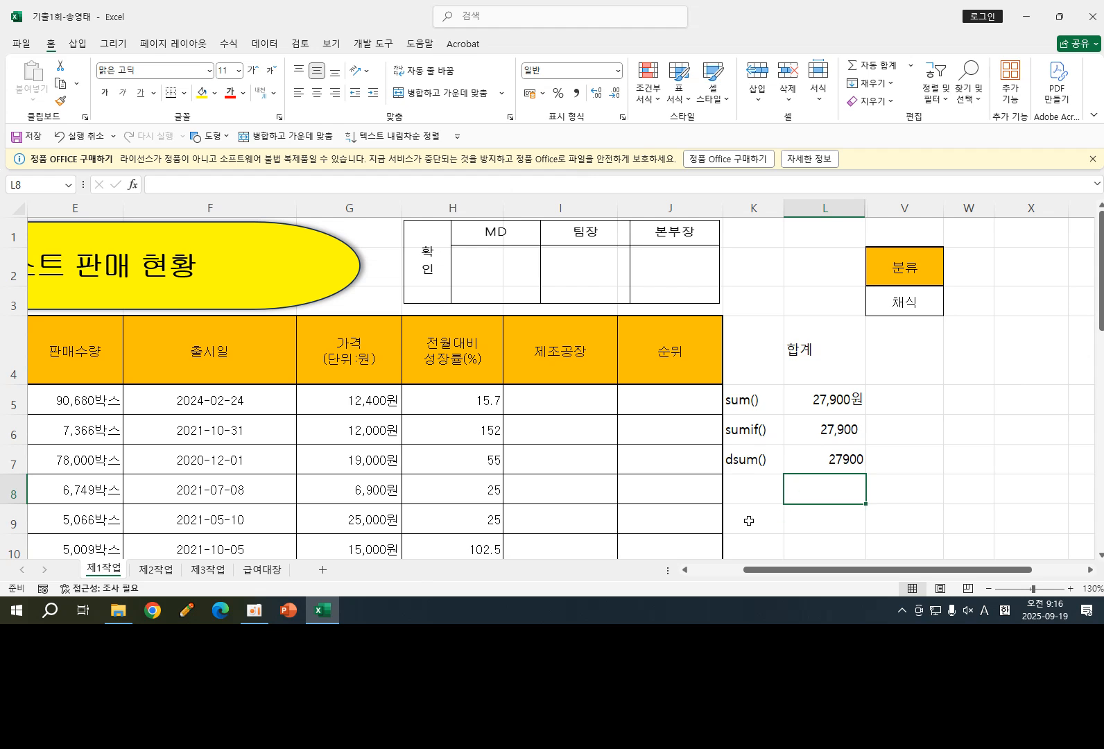
# - Apply comma number style to the DSUM result in L7
pyautogui.click(828, 461)
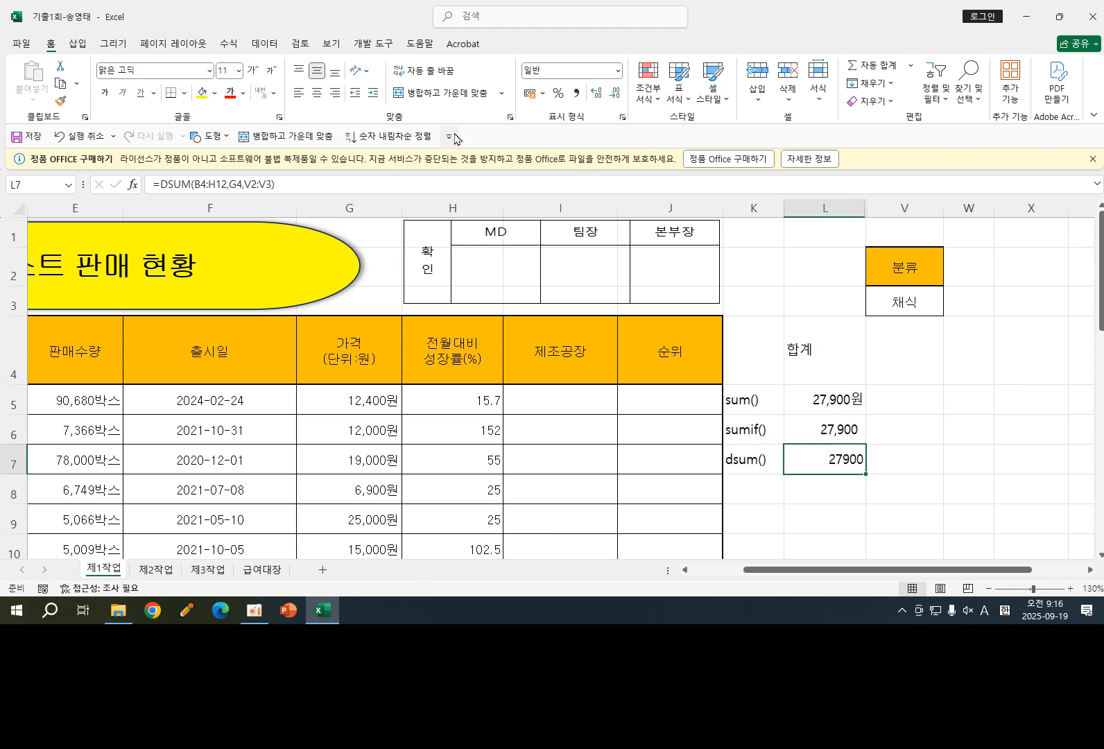
pyautogui.click(575, 93)
pyautogui.click(938, 462)
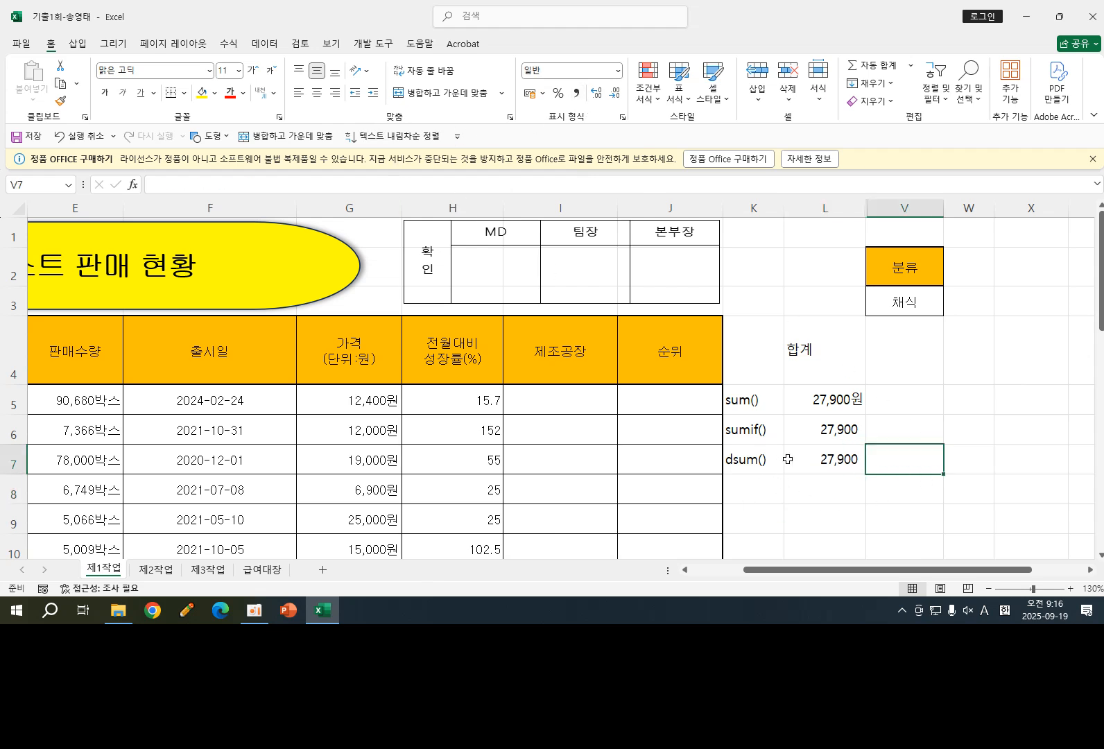
pyautogui.click(905, 309)
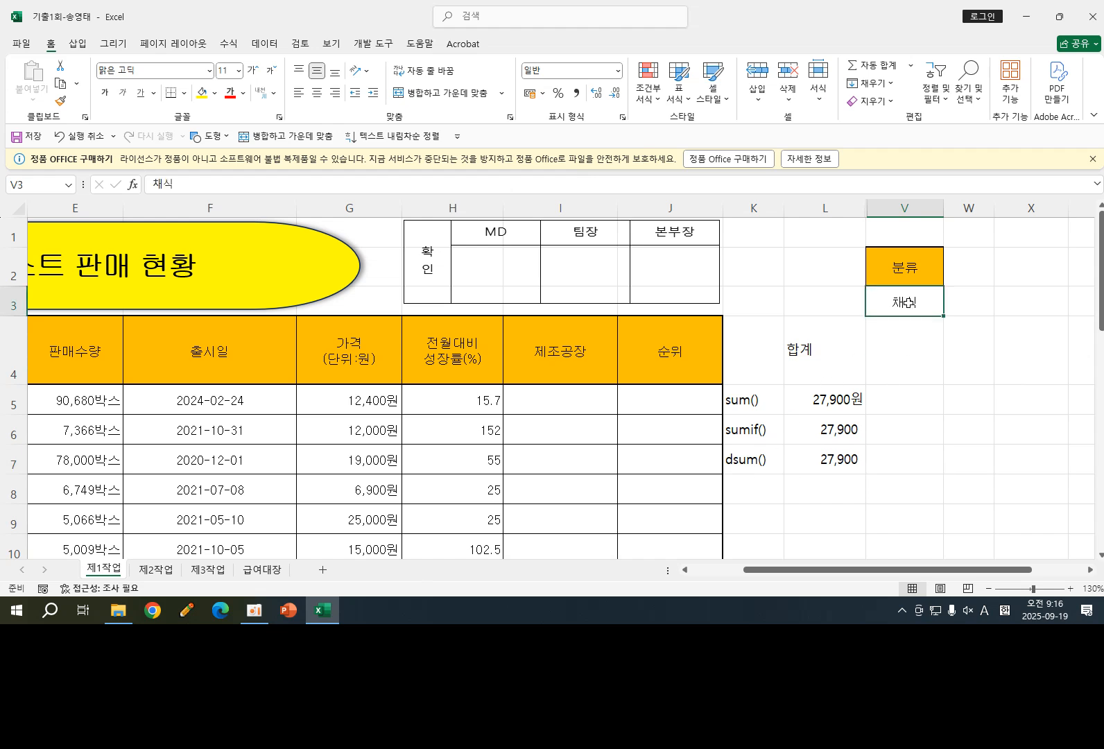
# - Change the criteria value in V3 to 저탄수화물
pyautogui.moveTo(905, 264); pyautogui.dragTo(908, 300)
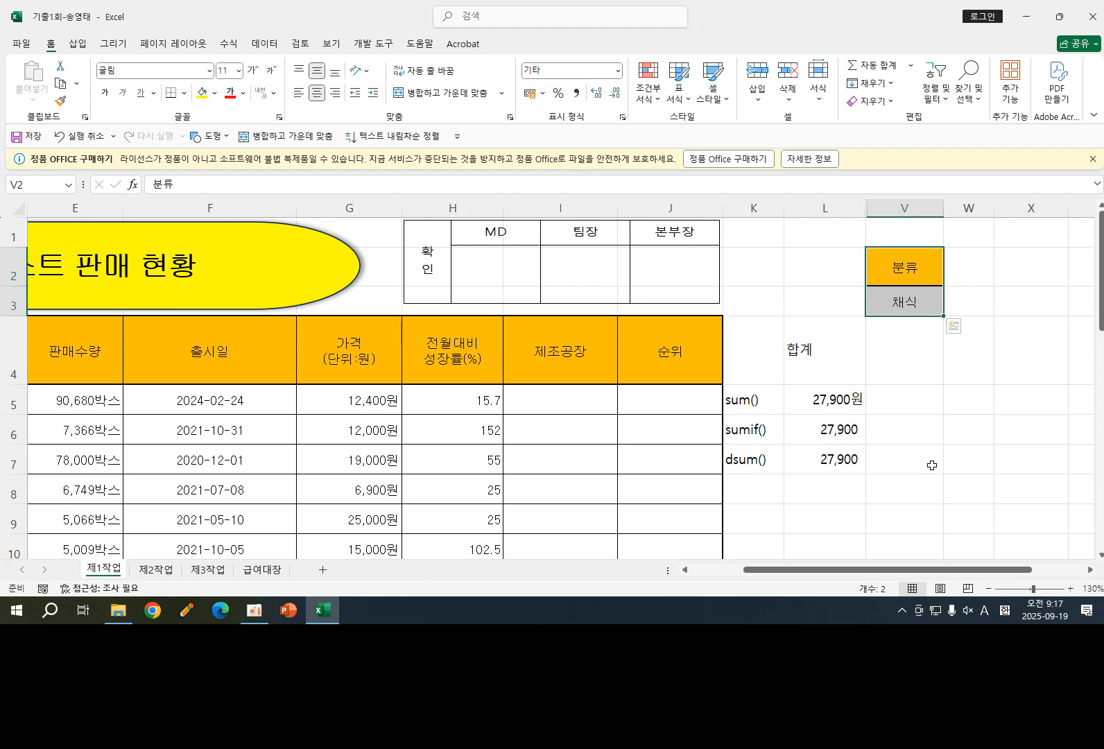
pyautogui.click(954, 426)
pyautogui.click(903, 302)
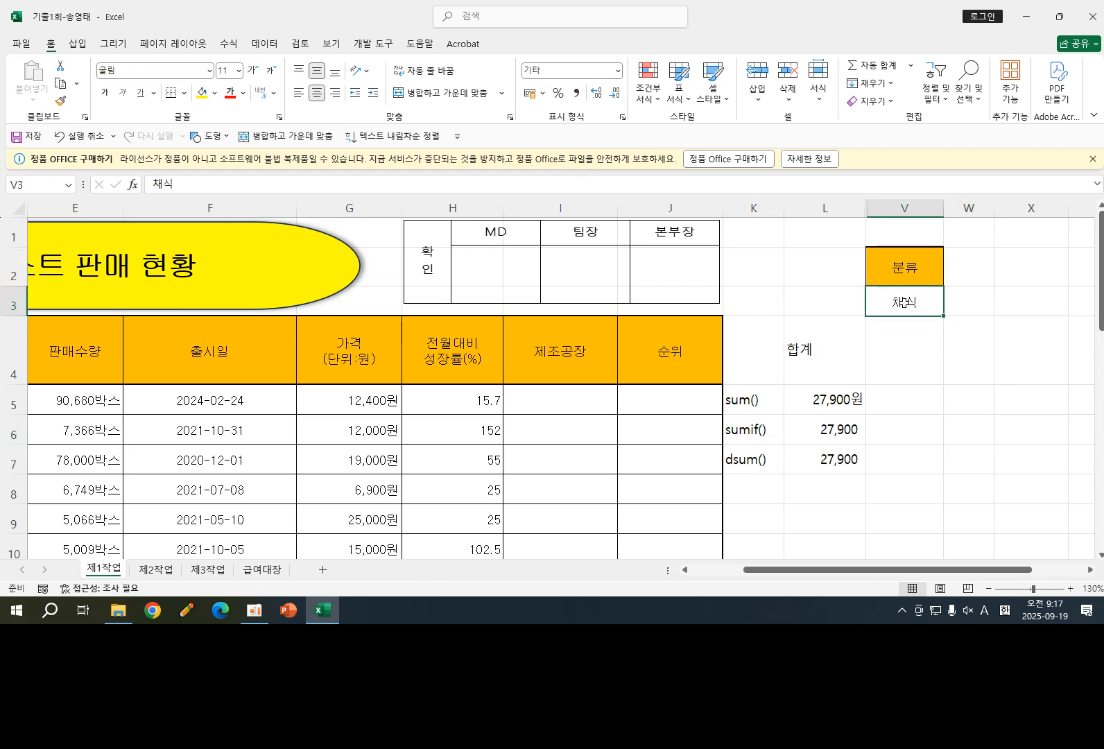
pyautogui.write('w')
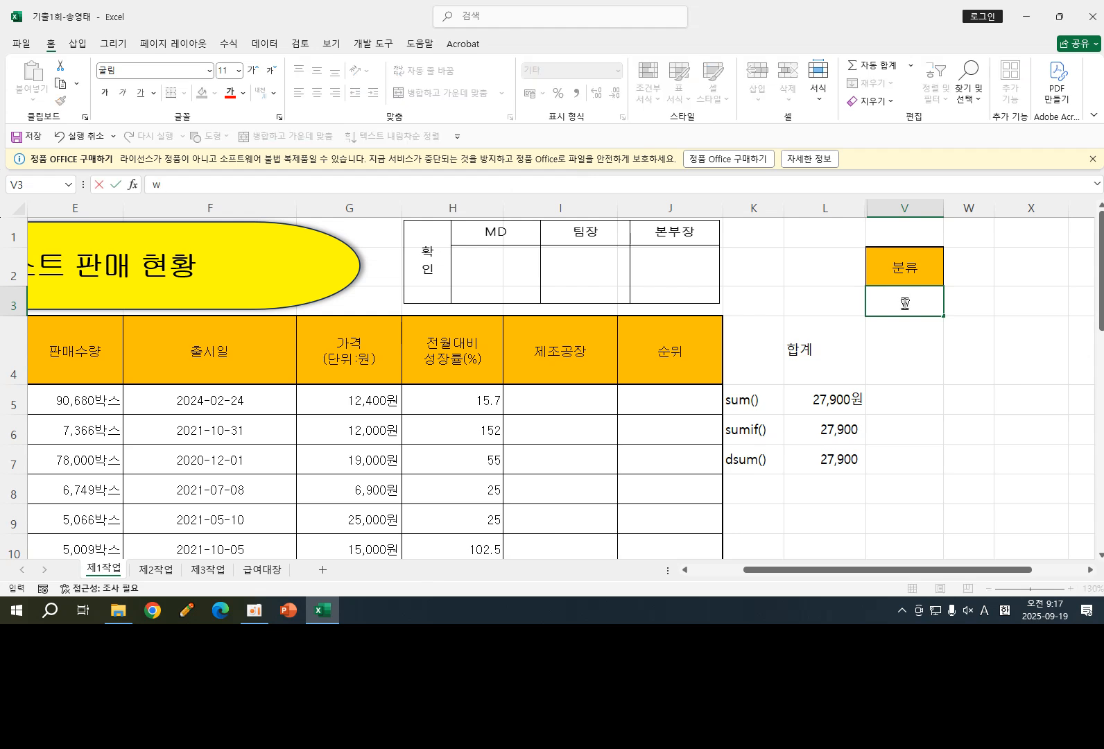
pyautogui.write('jxkstnghkanf')
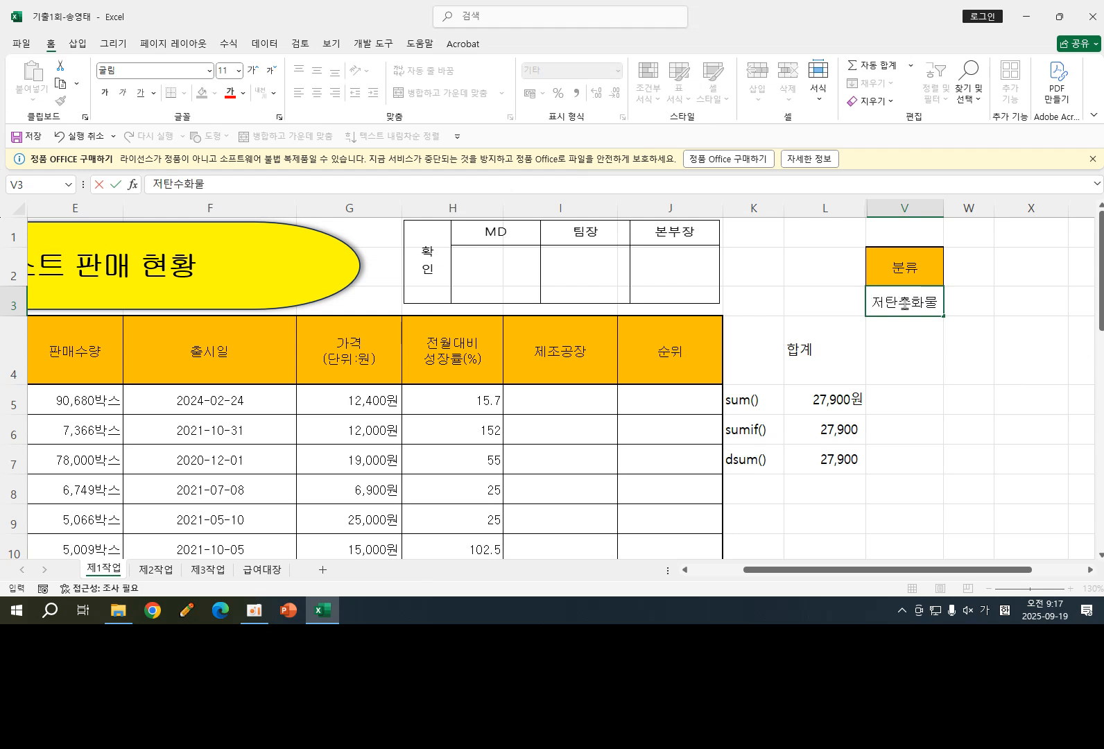
pyautogui.press('Return')
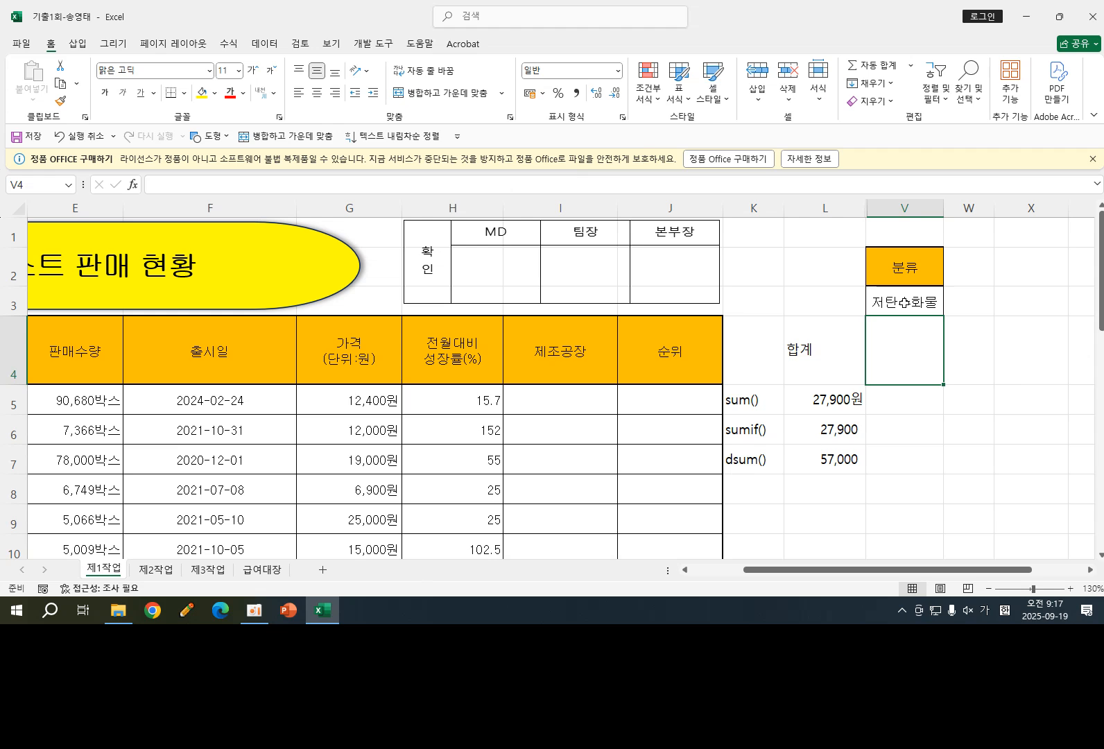
# - Examine the DSUM formula in L7, the criteria block V2:V3 and the function labels in K5:K7
pyautogui.click(837, 465)
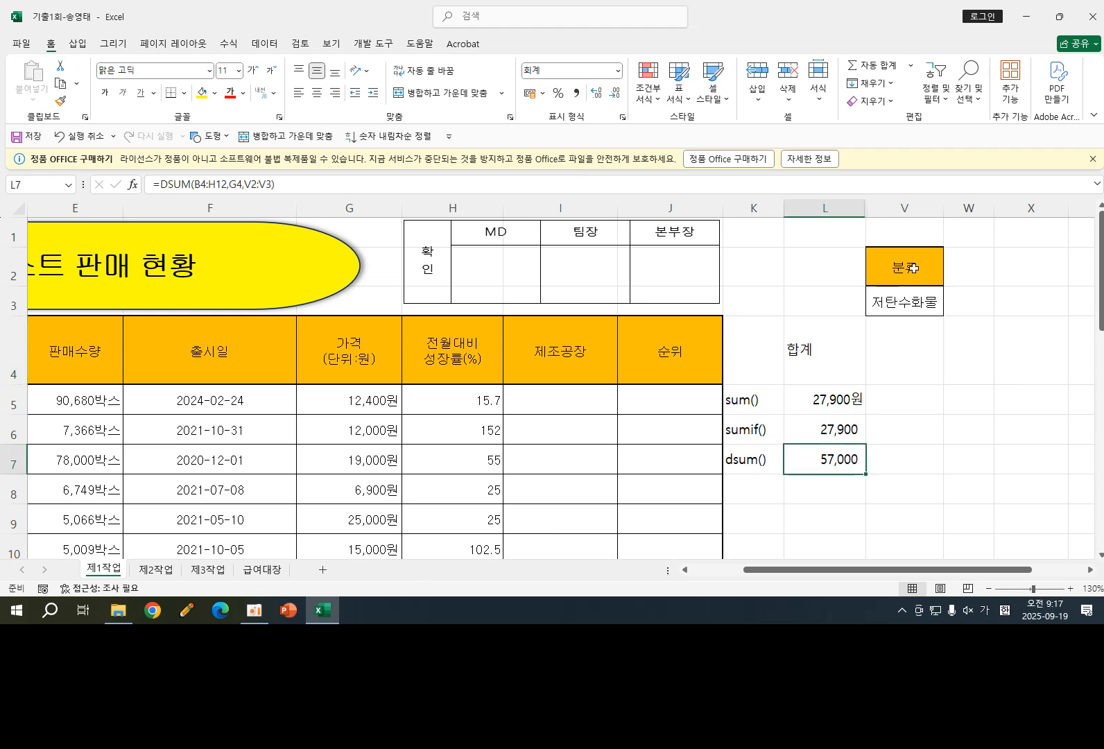
pyautogui.moveTo(913, 268); pyautogui.dragTo(913, 300)
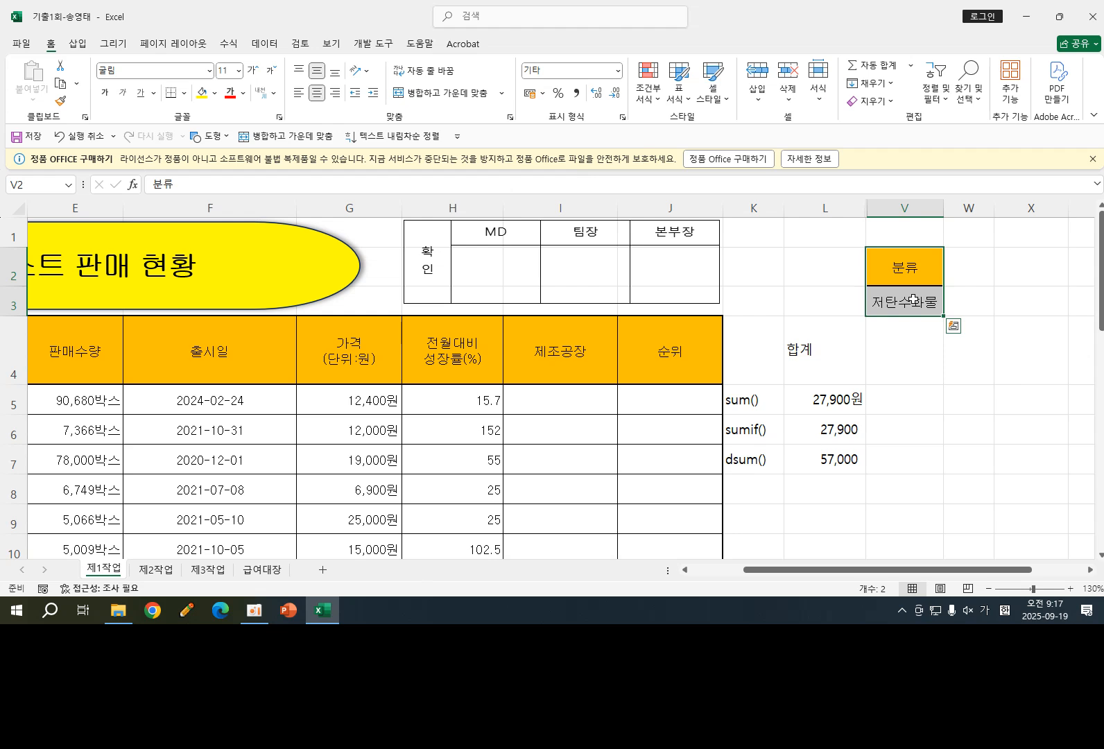
pyautogui.click(833, 460)
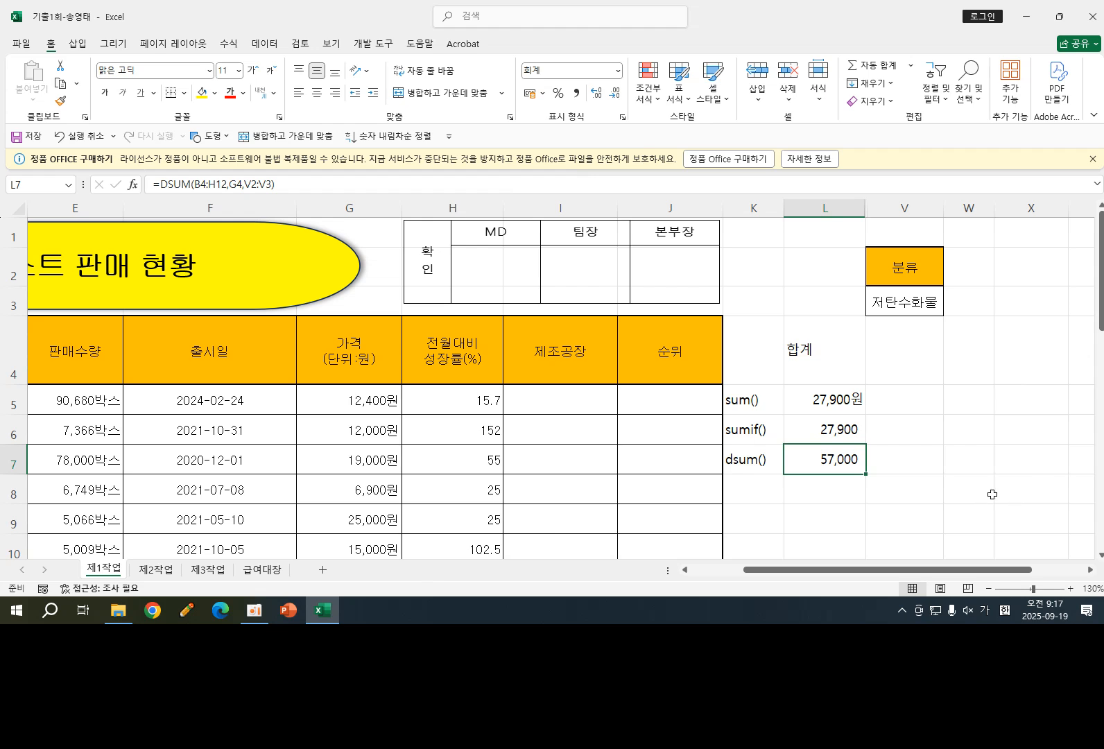
pyautogui.click(747, 399)
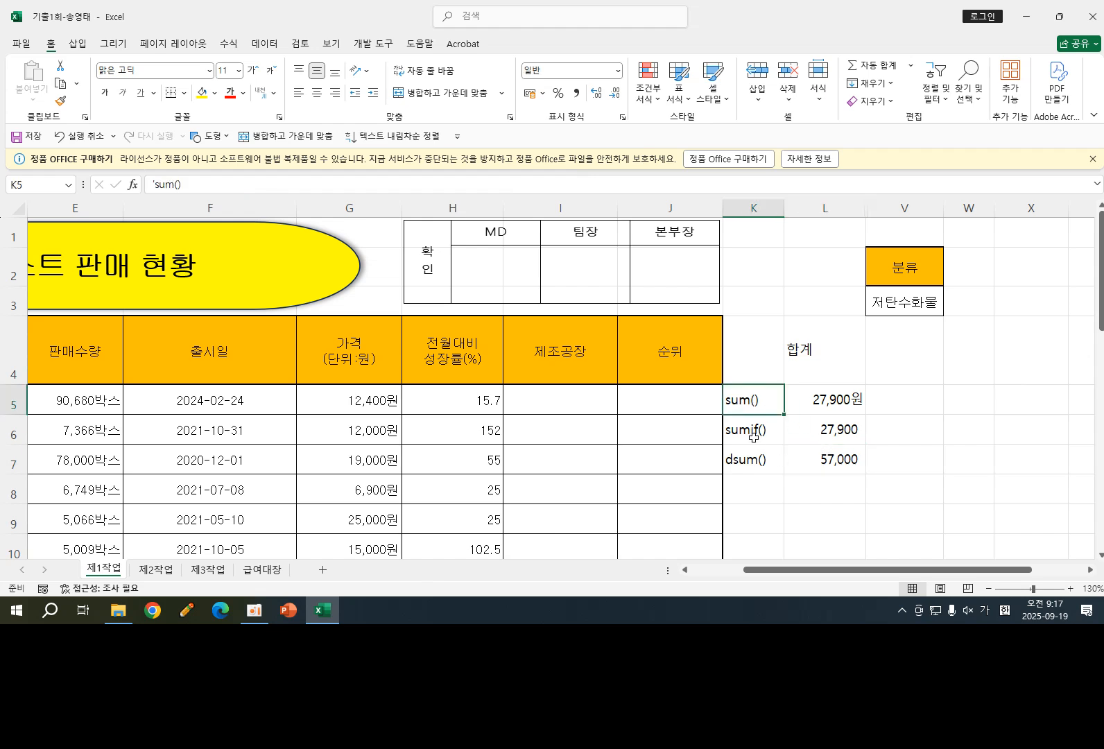
pyautogui.click(754, 435)
pyautogui.click(748, 462)
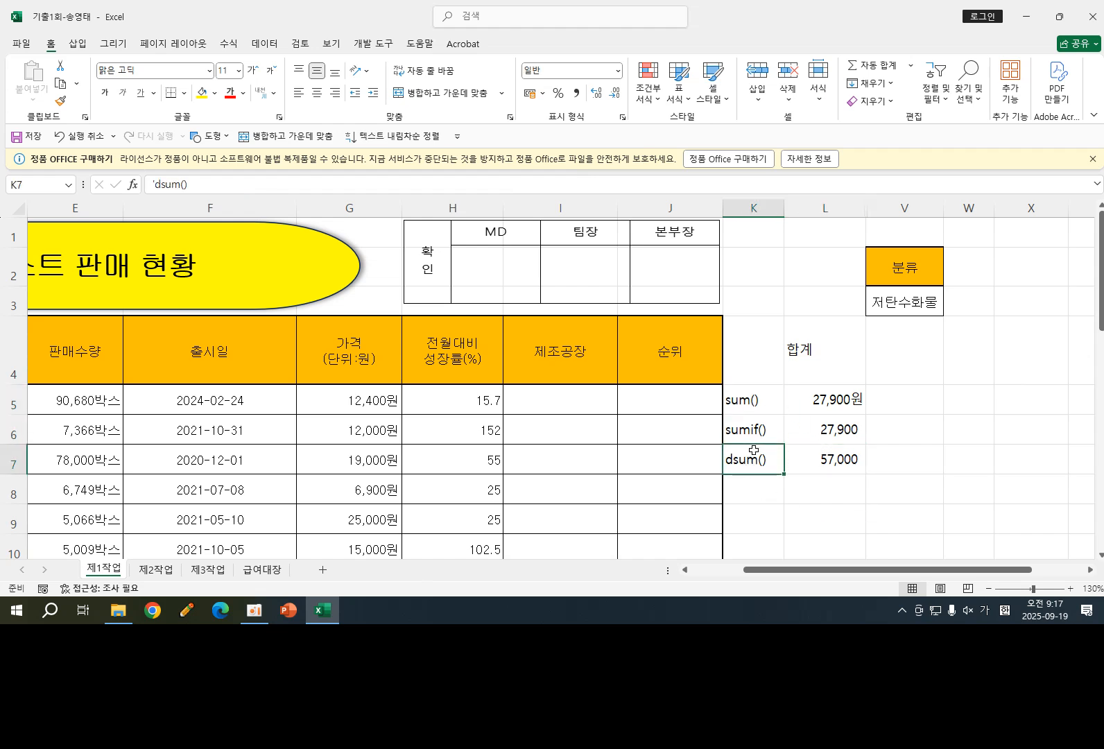
pyautogui.click(762, 424)
pyautogui.click(762, 401)
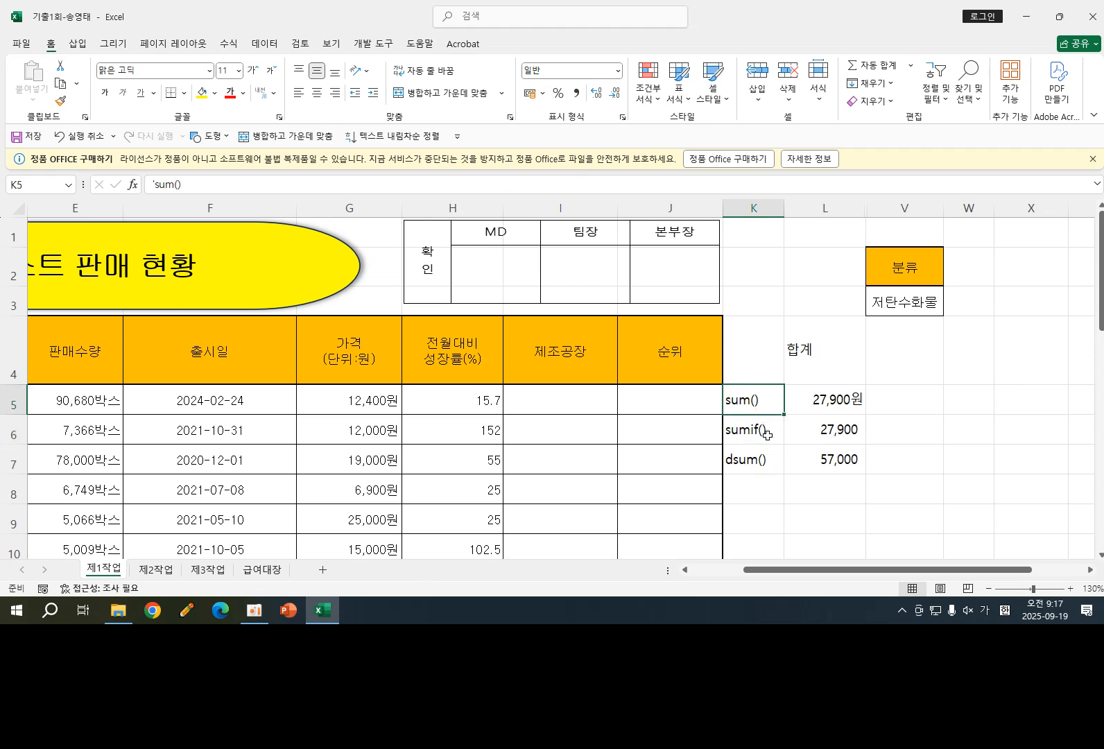
pyautogui.click(764, 436)
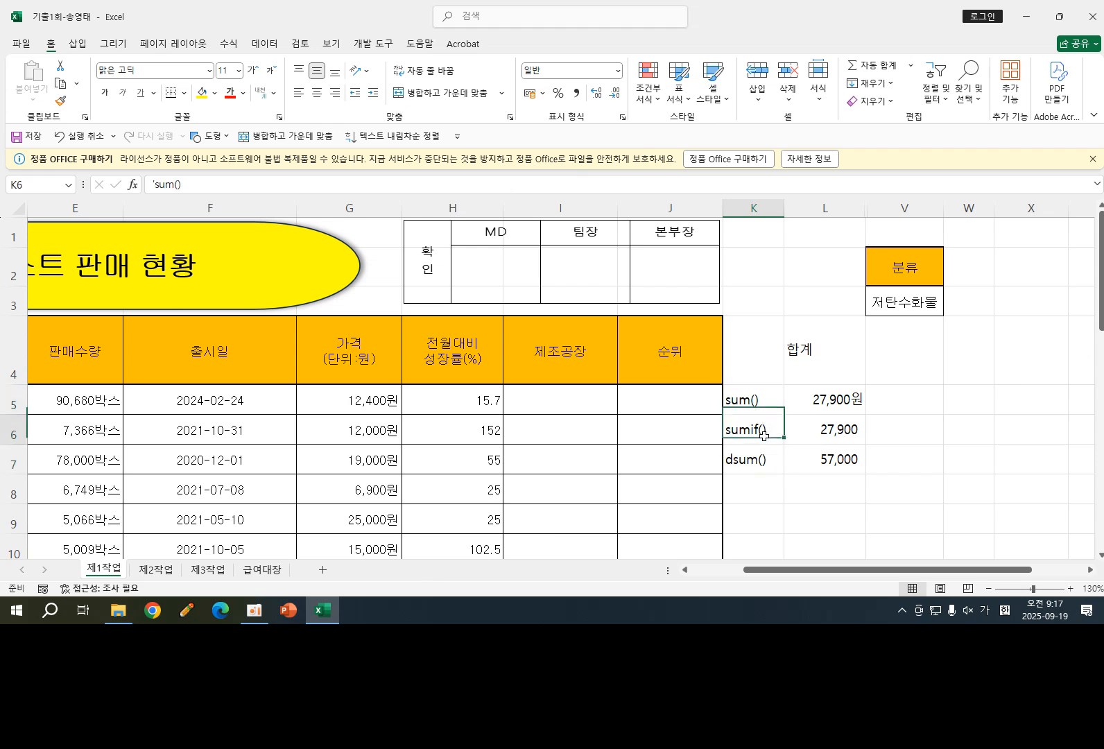
# - Replace the "채식" criterion in the SUMIF formula in L6 with a reference to the criteria cell V3
pyautogui.click(801, 431)
pyautogui.doubleClick(826, 430)
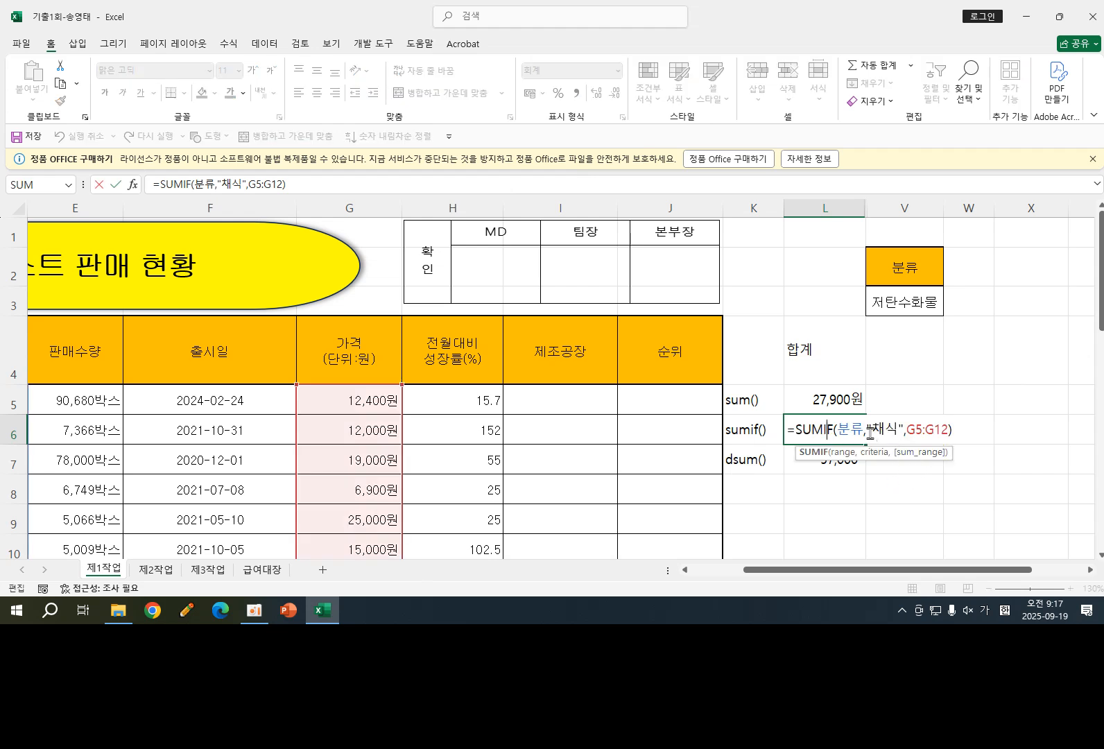
pyautogui.click(871, 430)
pyautogui.press('BackSpace')
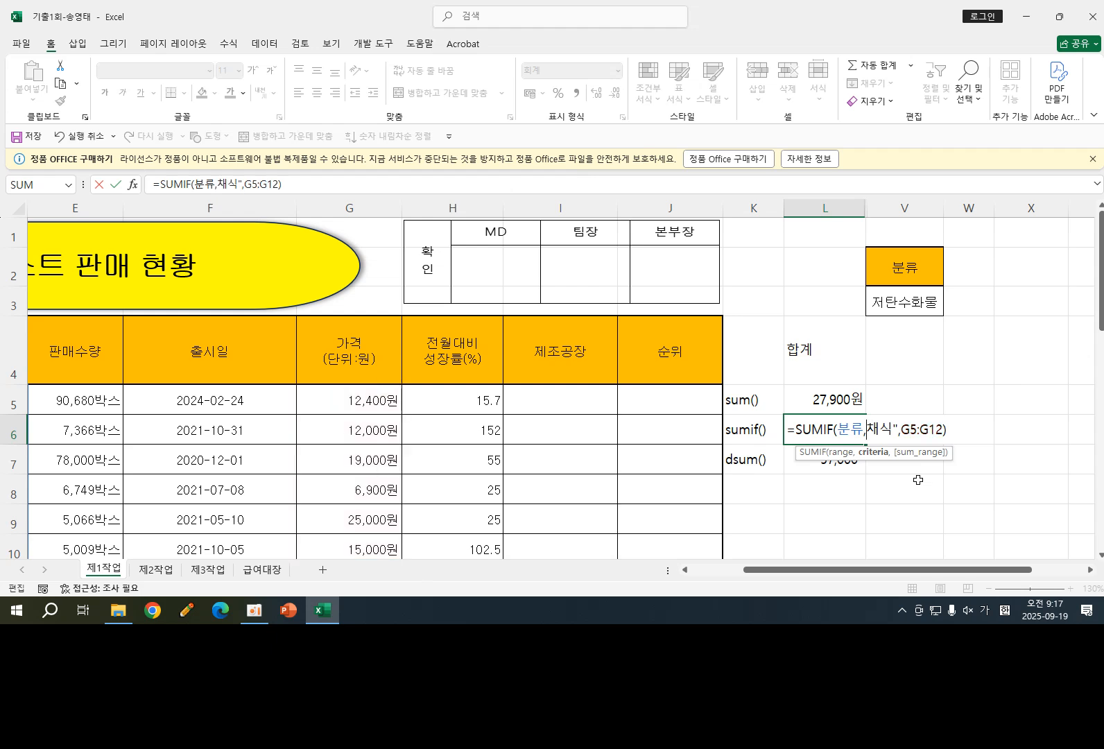
pyautogui.press('Delete')
pyautogui.press('Delete')
pyautogui.press('Delete')
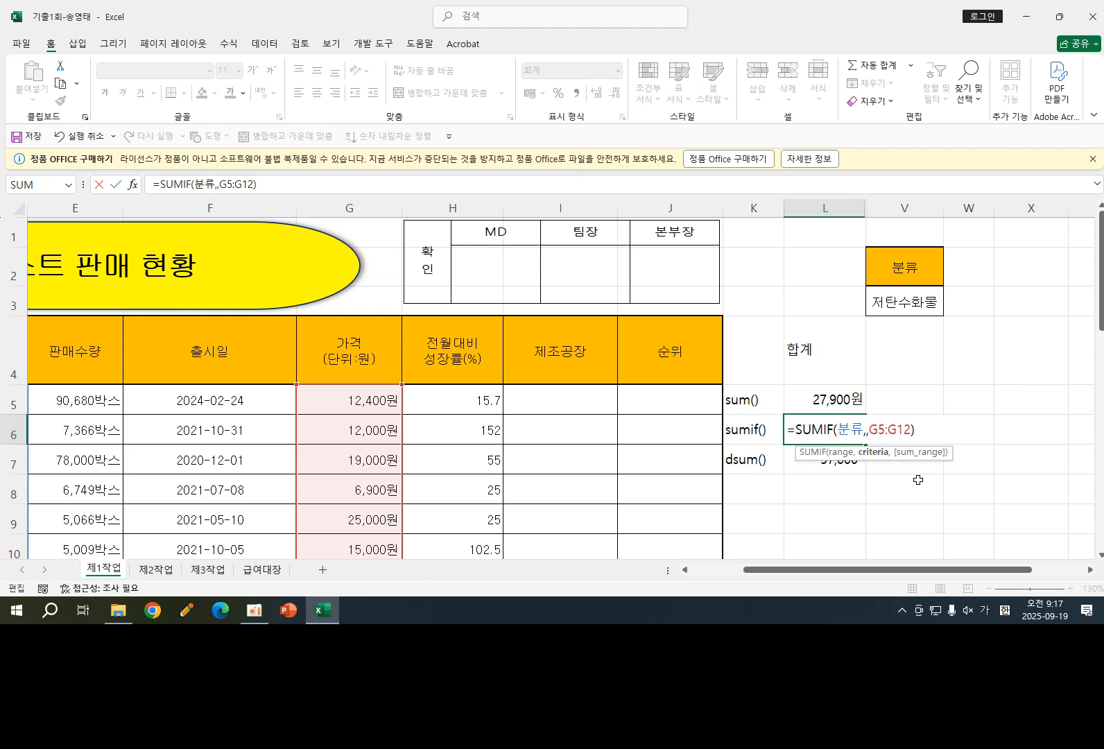
pyautogui.click(911, 296)
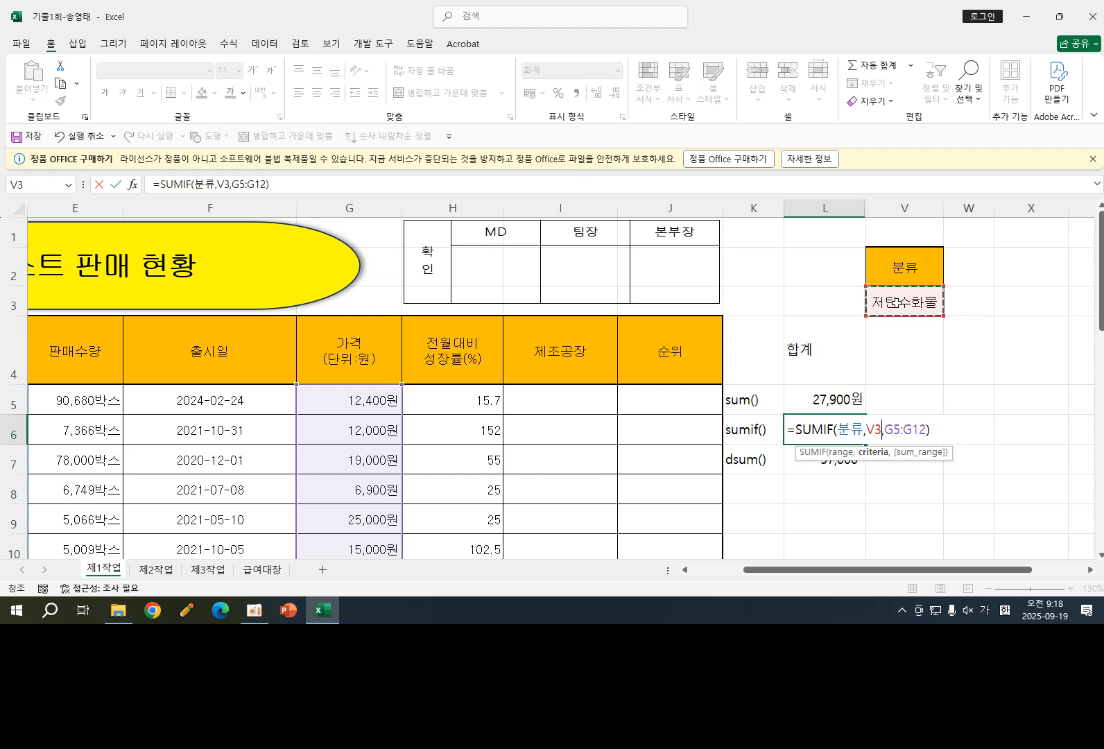
pyautogui.press('Return')
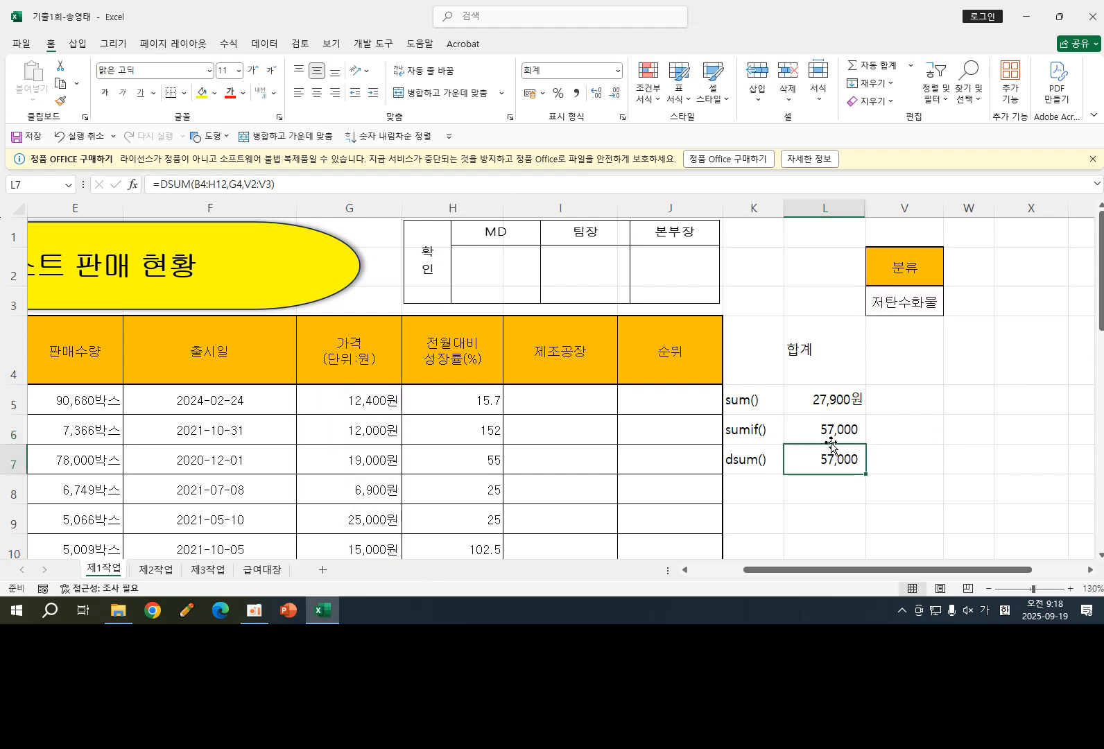
# - Set the criteria value in V3 to 채식
pyautogui.click(912, 301)
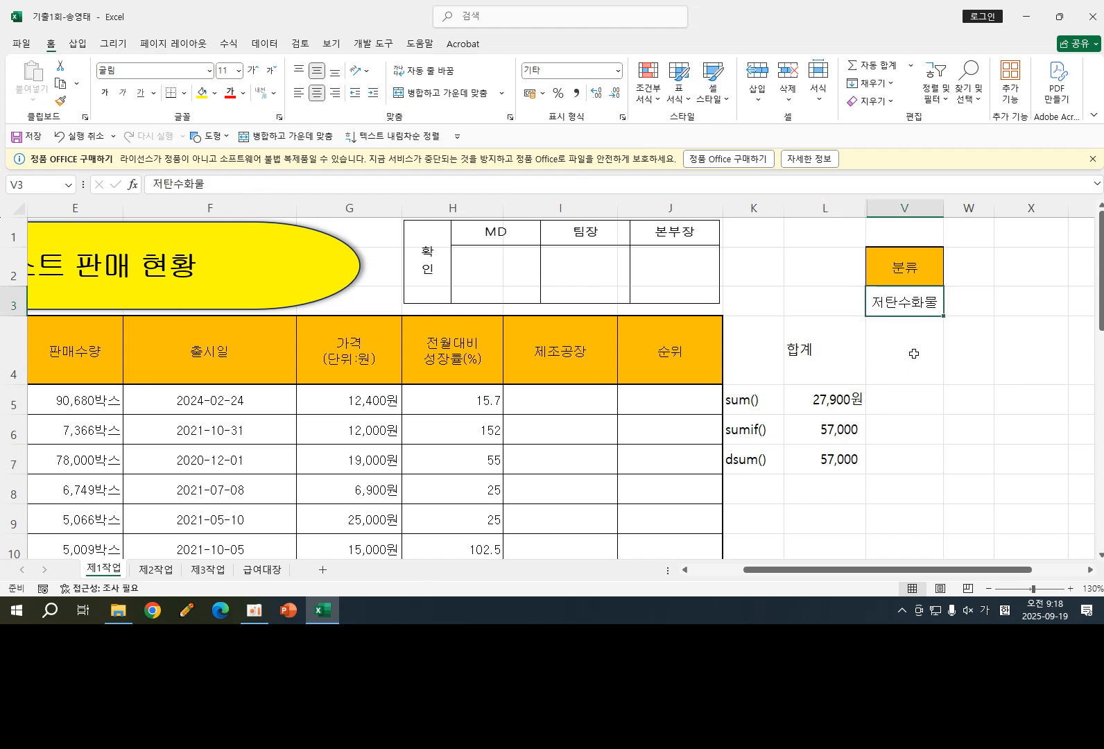
pyautogui.write('채식')
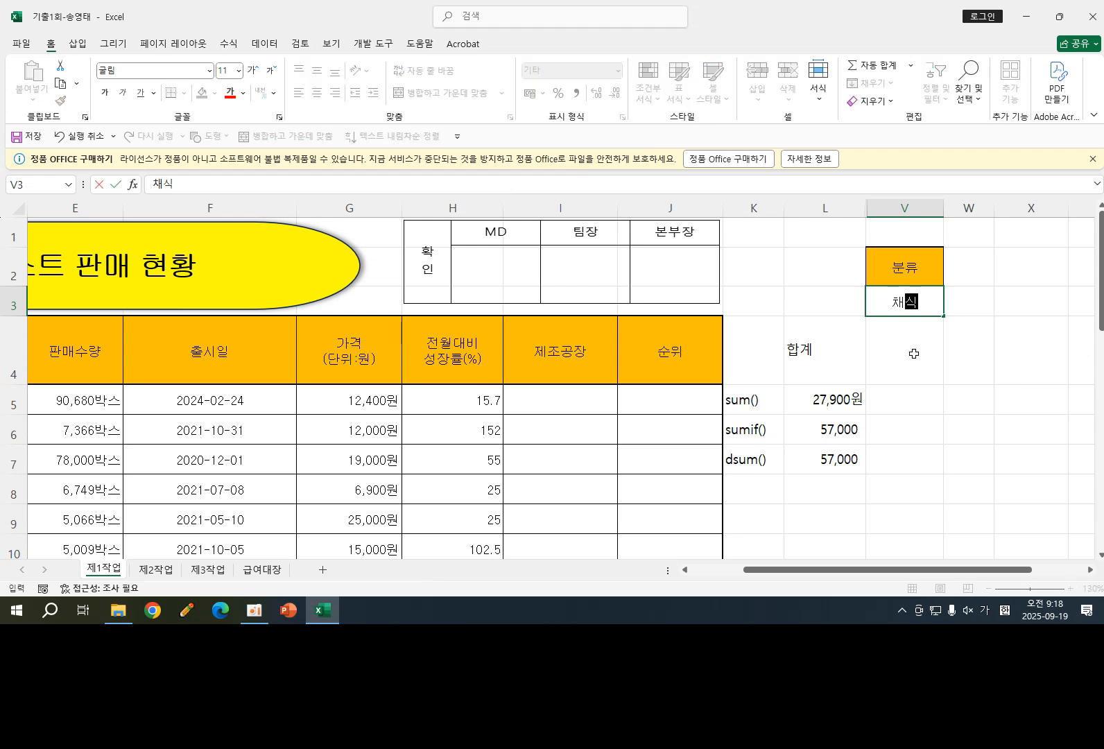
pyautogui.press('Return')
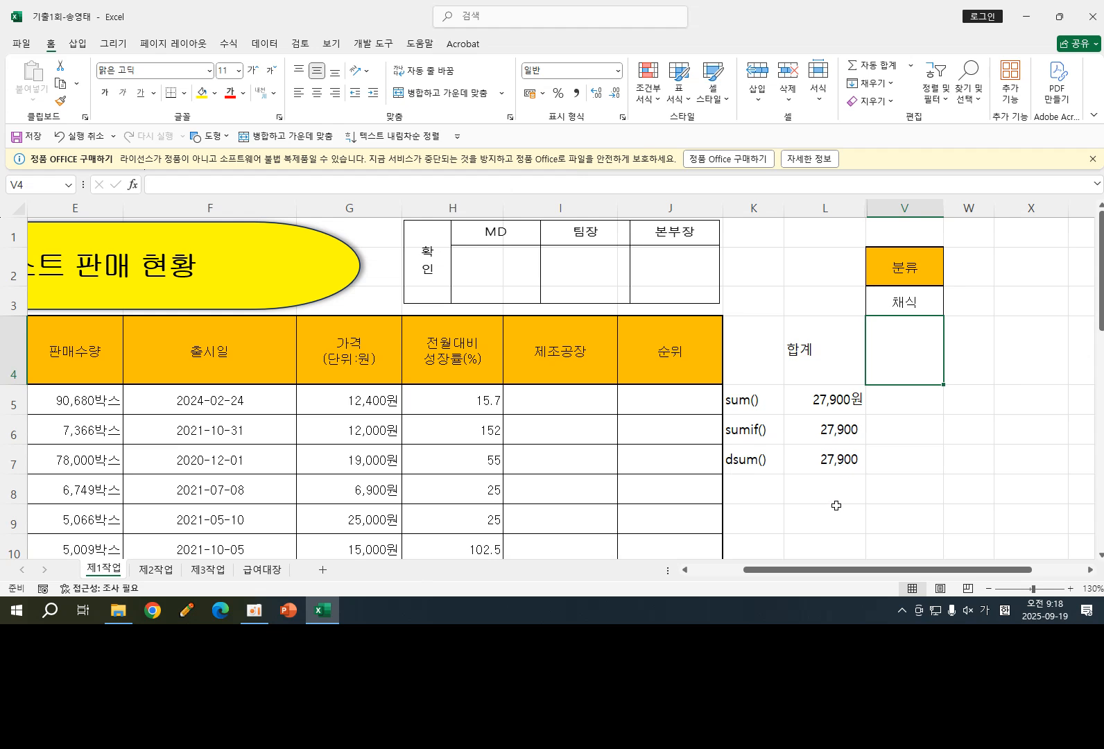
# - Review the function labels in K5:K7 and the DSUM formula in L7
pyautogui.click(744, 405)
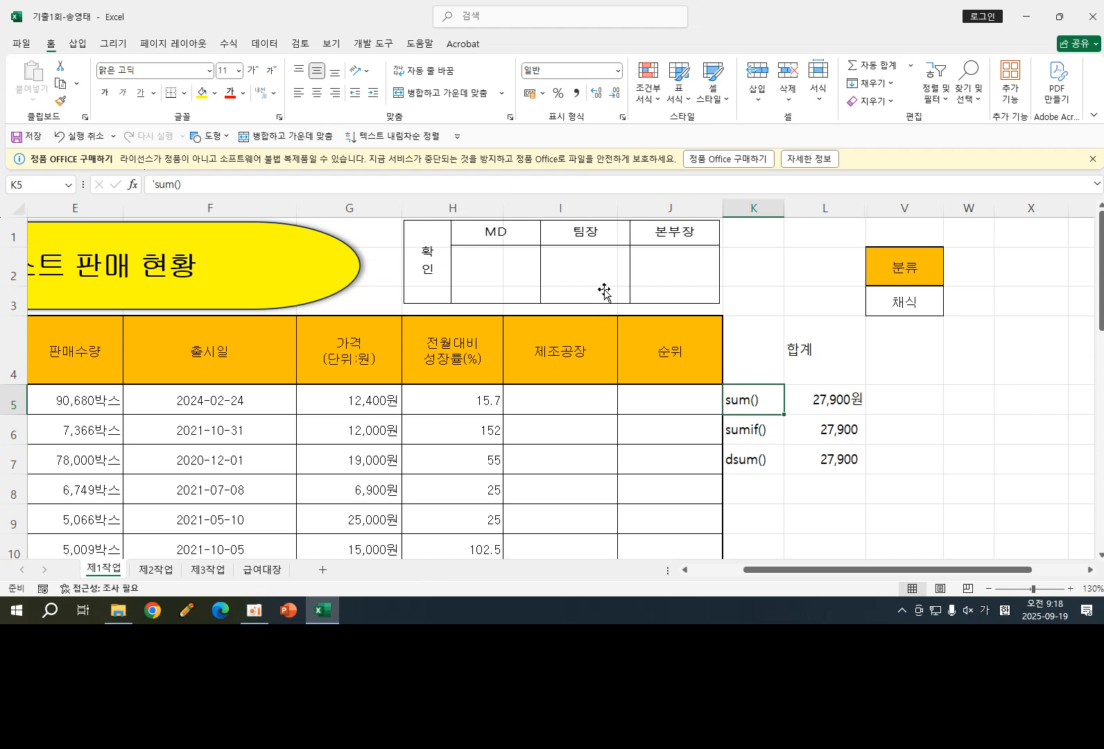
pyautogui.click(740, 433)
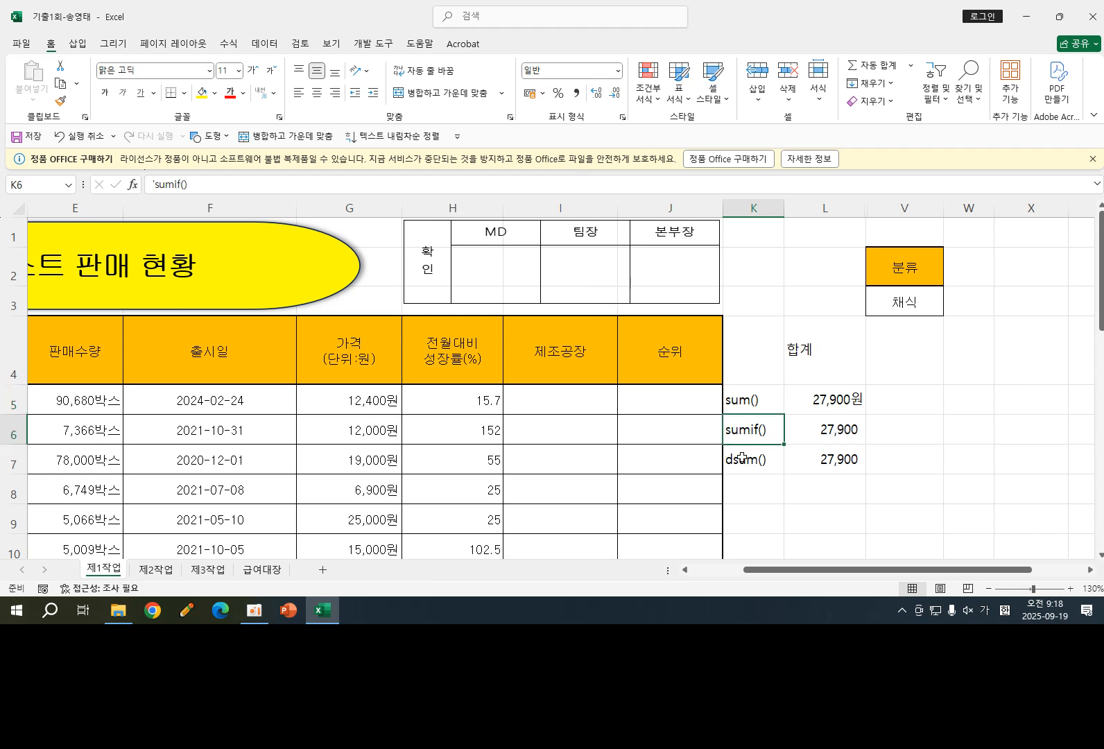
pyautogui.click(741, 460)
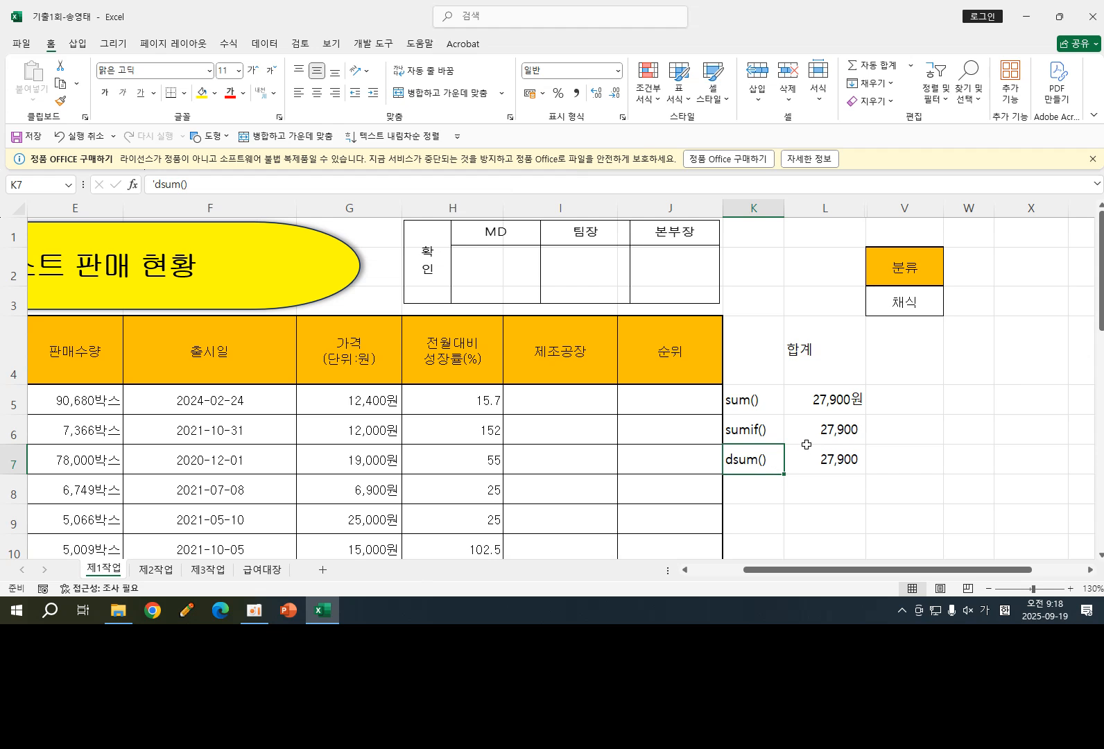
pyautogui.moveTo(744, 396); pyautogui.dragTo(754, 458)
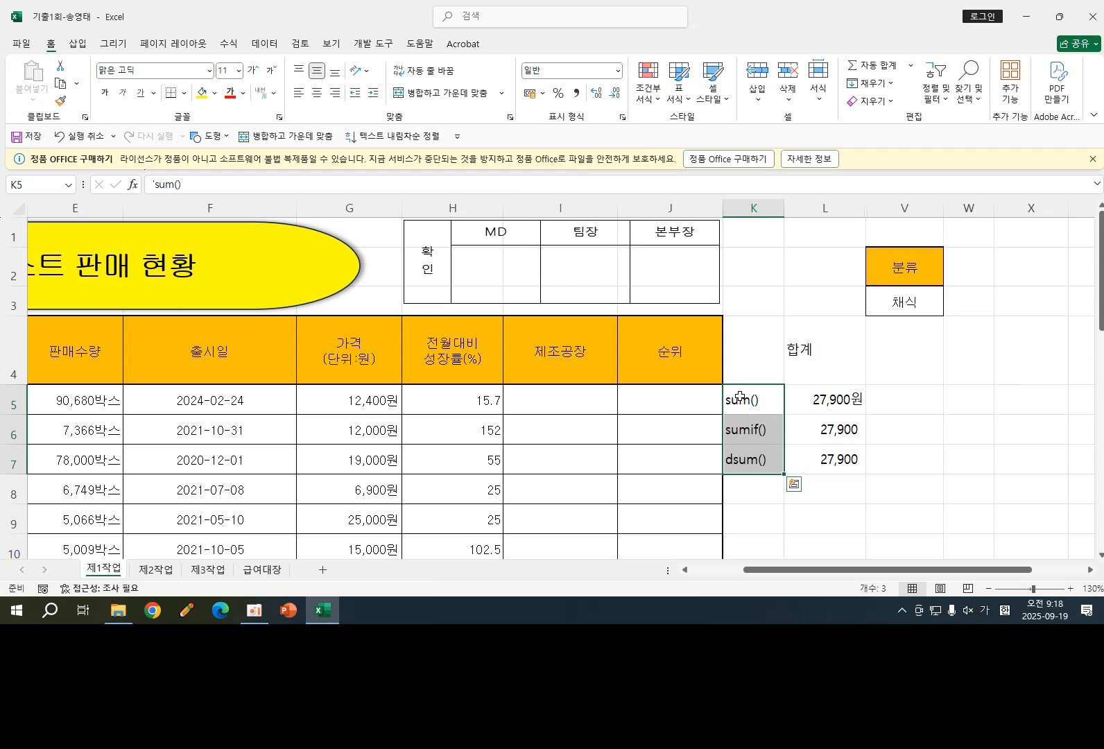
pyautogui.moveTo(759, 430); pyautogui.dragTo(762, 460)
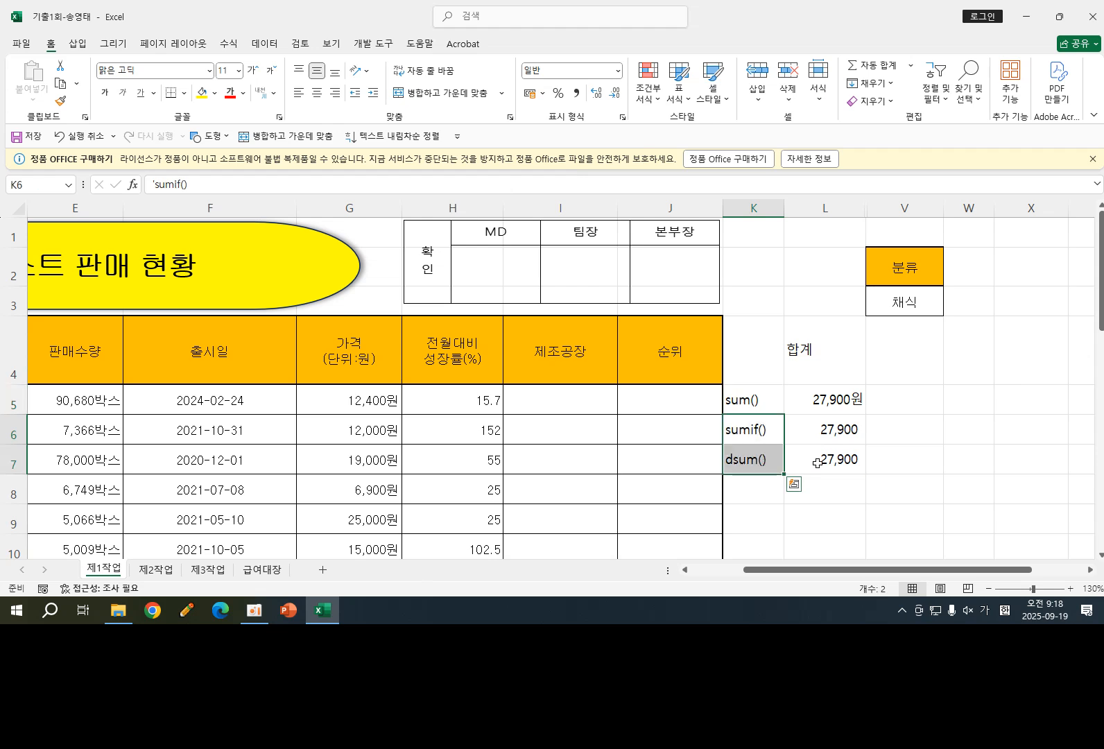
pyautogui.click(901, 438)
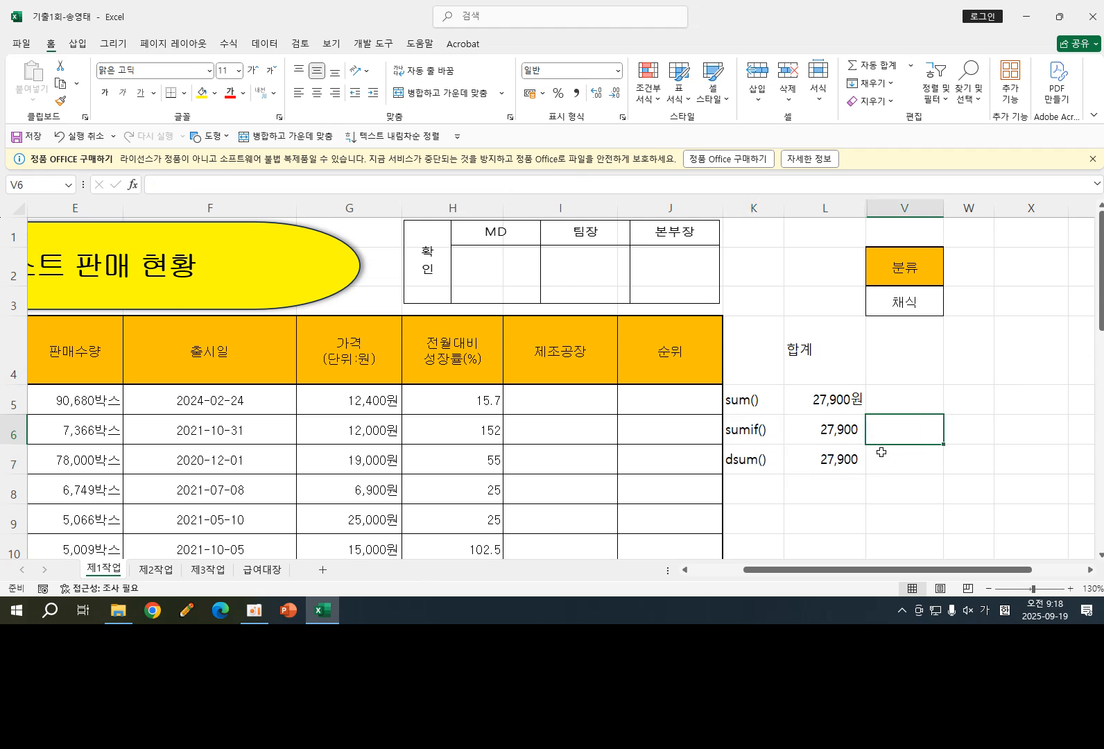
pyautogui.doubleClick(826, 455)
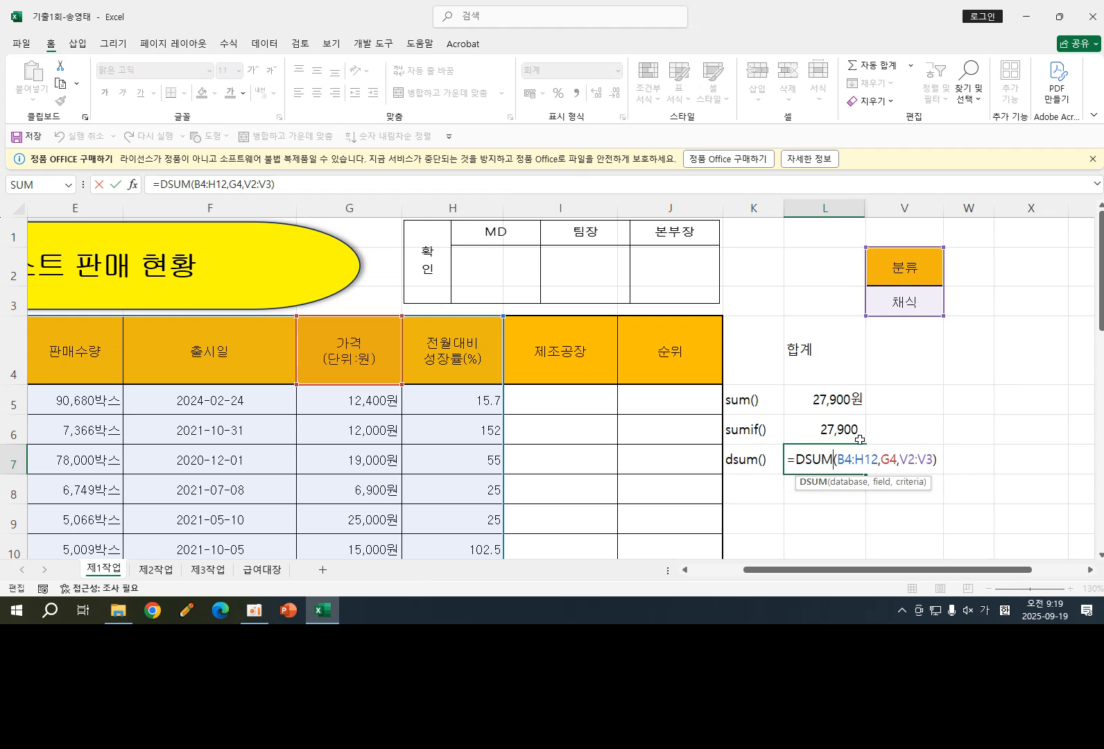
pyautogui.click(946, 520)
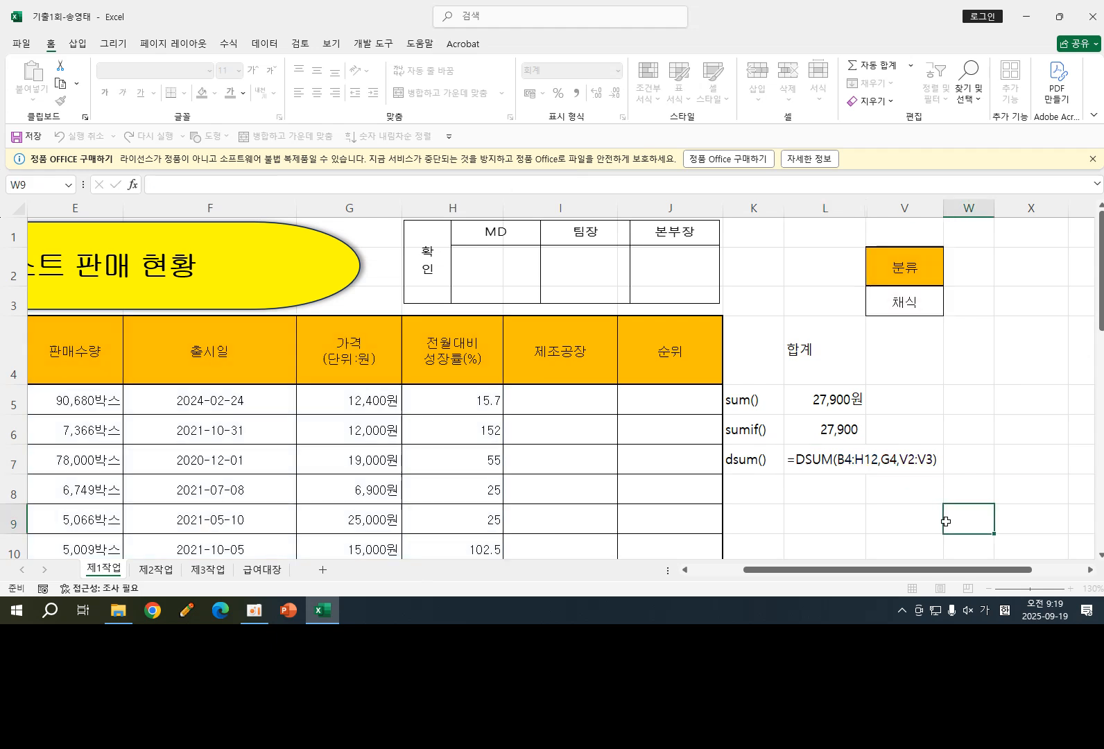
# - Enter the heading 평균 in V4
pyautogui.click(893, 362)
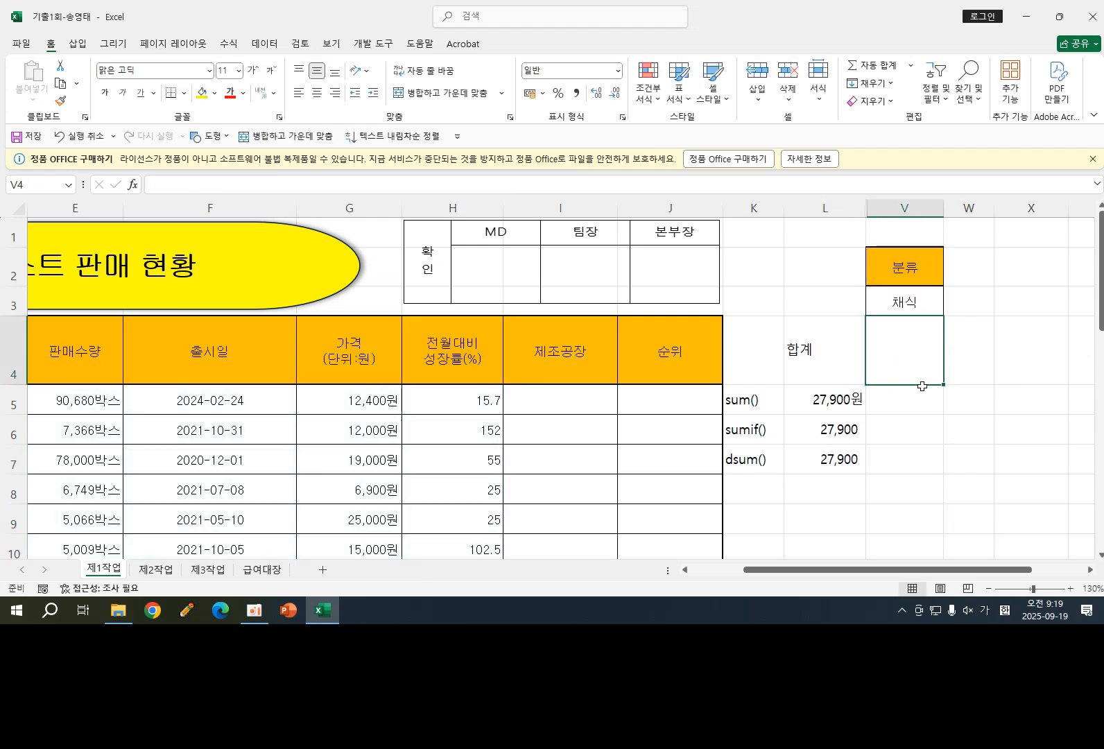
pyautogui.write('평균')
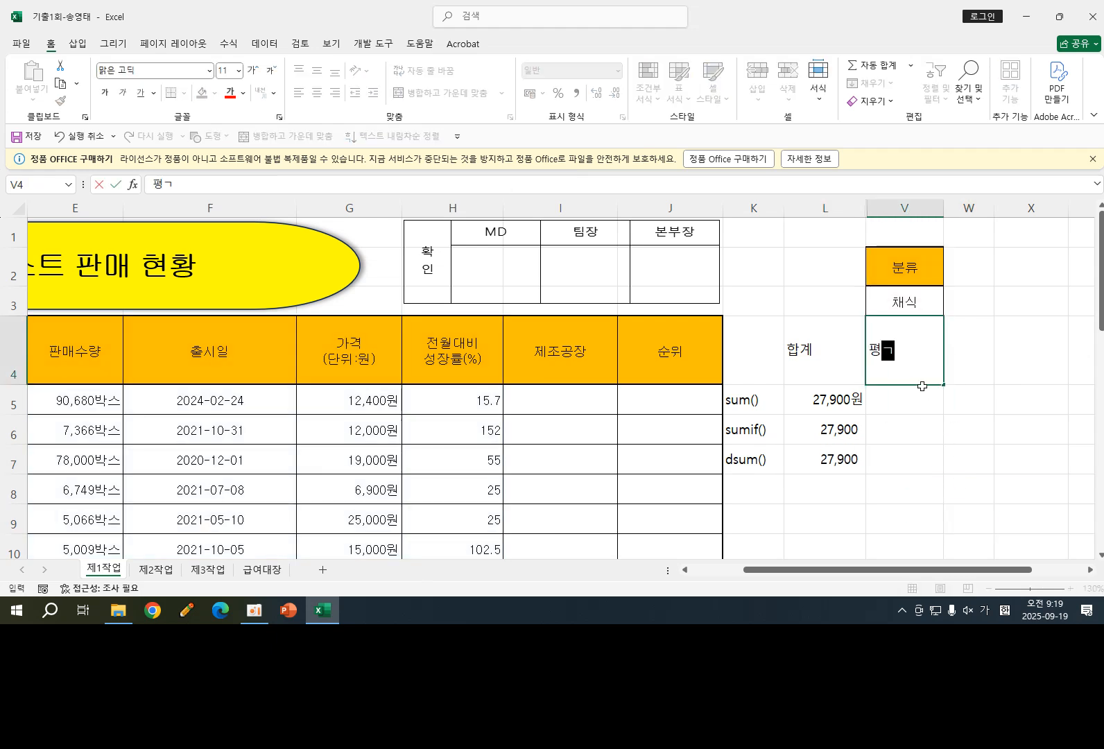
pyautogui.press('Return')
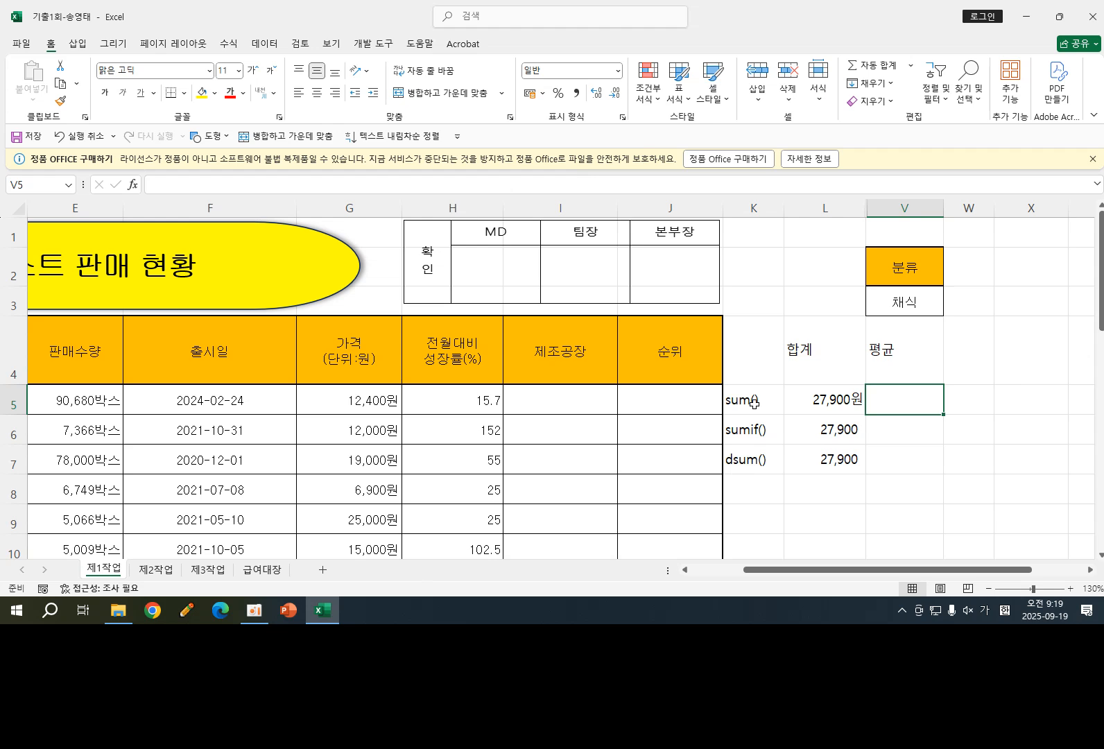
# - Enter =AVERAGE(G5,G8,G12) in V5 to average the prices of the three 채식 products
pyautogui.click(749, 491)
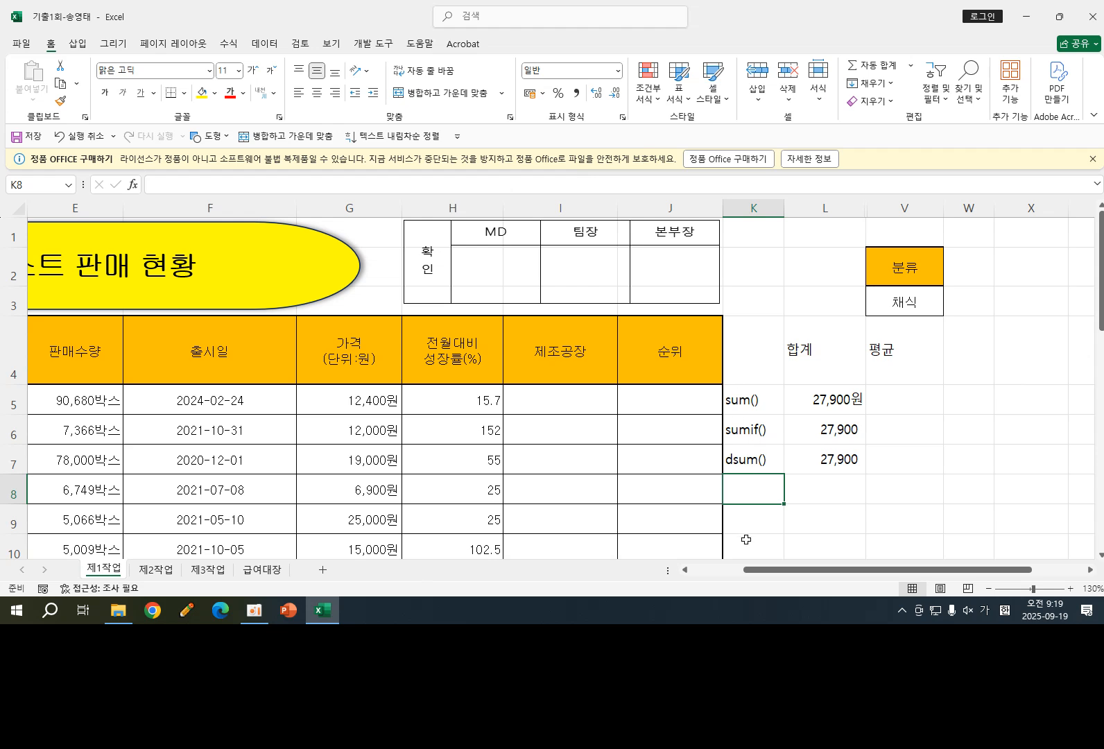
pyautogui.click(896, 400)
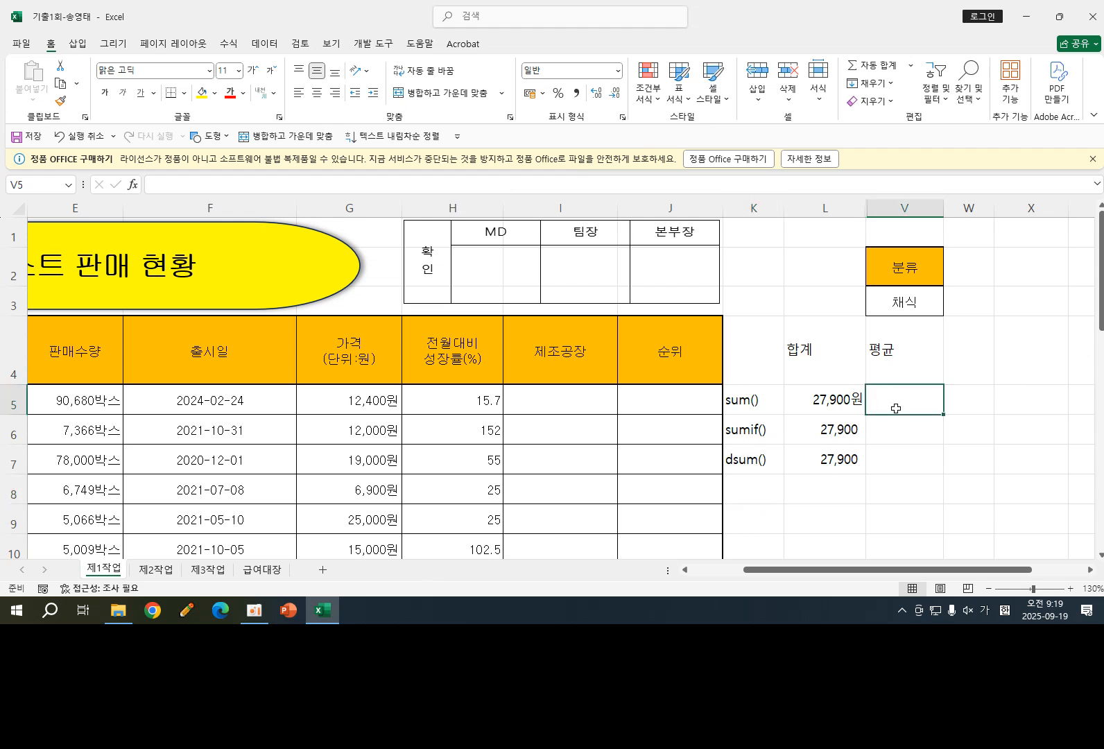
pyautogui.write('=ㅁ')
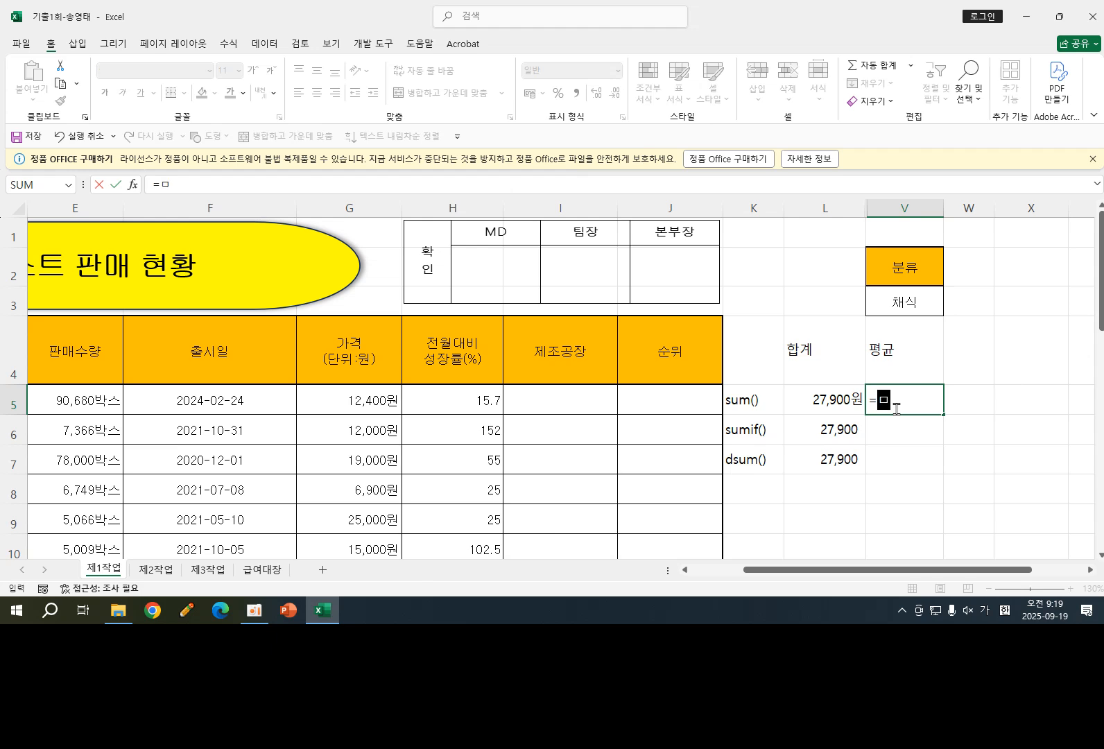
pyautogui.press('BackSpace')
pyautogui.write('ㅁ')
pyautogui.press('BackSpace')
pyautogui.write('av')
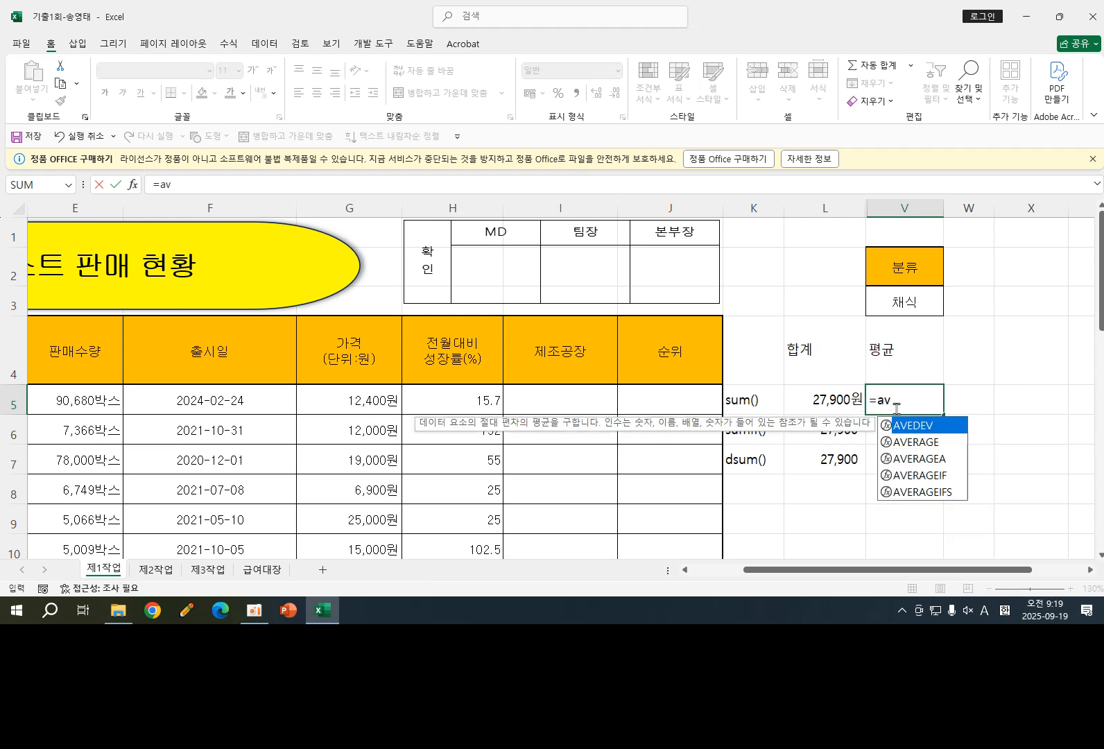
pyautogui.doubleClick(916, 442)
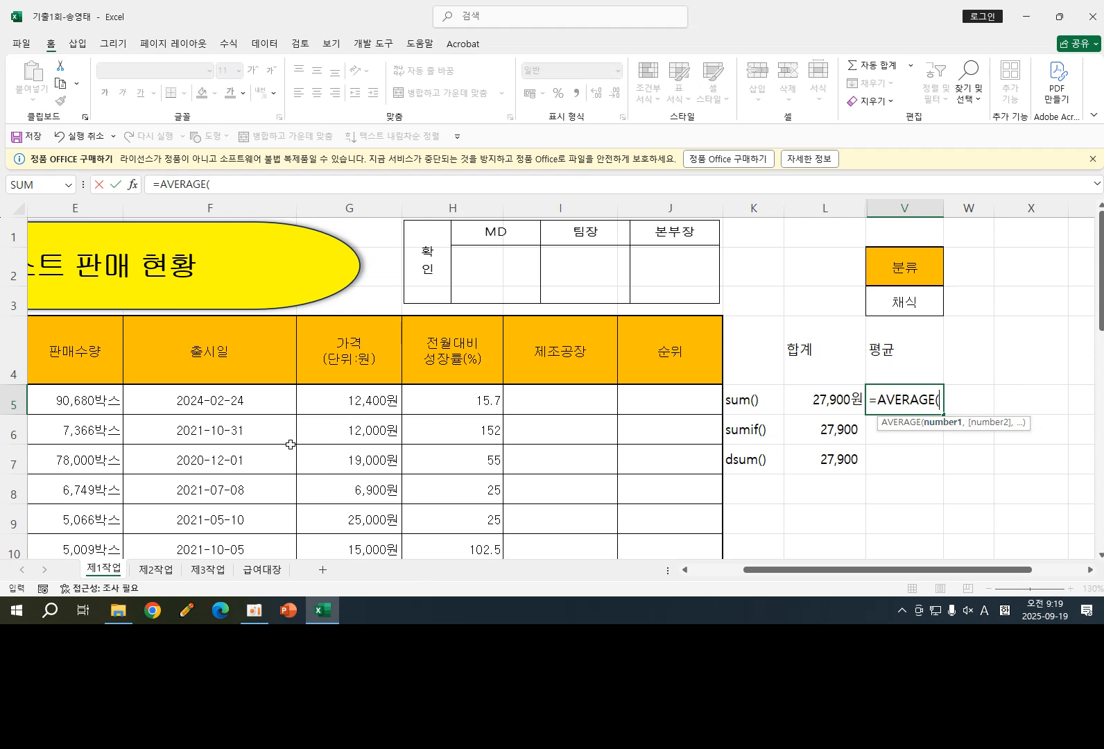
pyautogui.click(350, 403)
pyautogui.moveTo(770, 575); pyautogui.dragTo(744, 576)
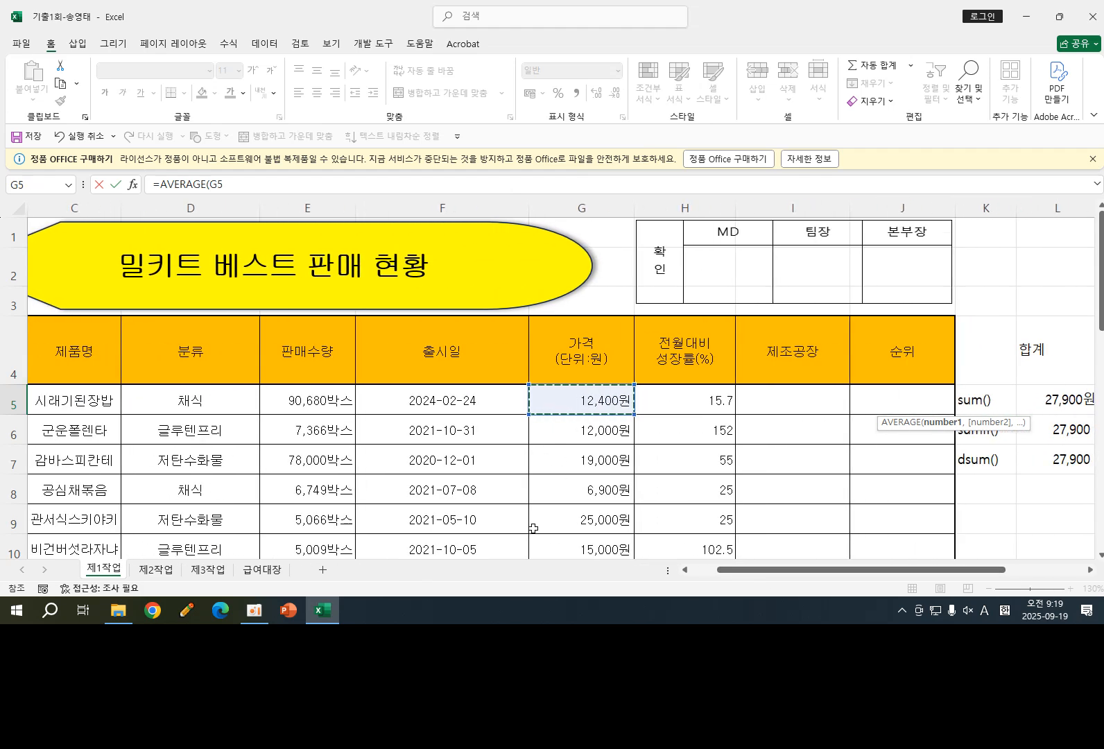
pyautogui.write(',')
pyautogui.click(554, 491)
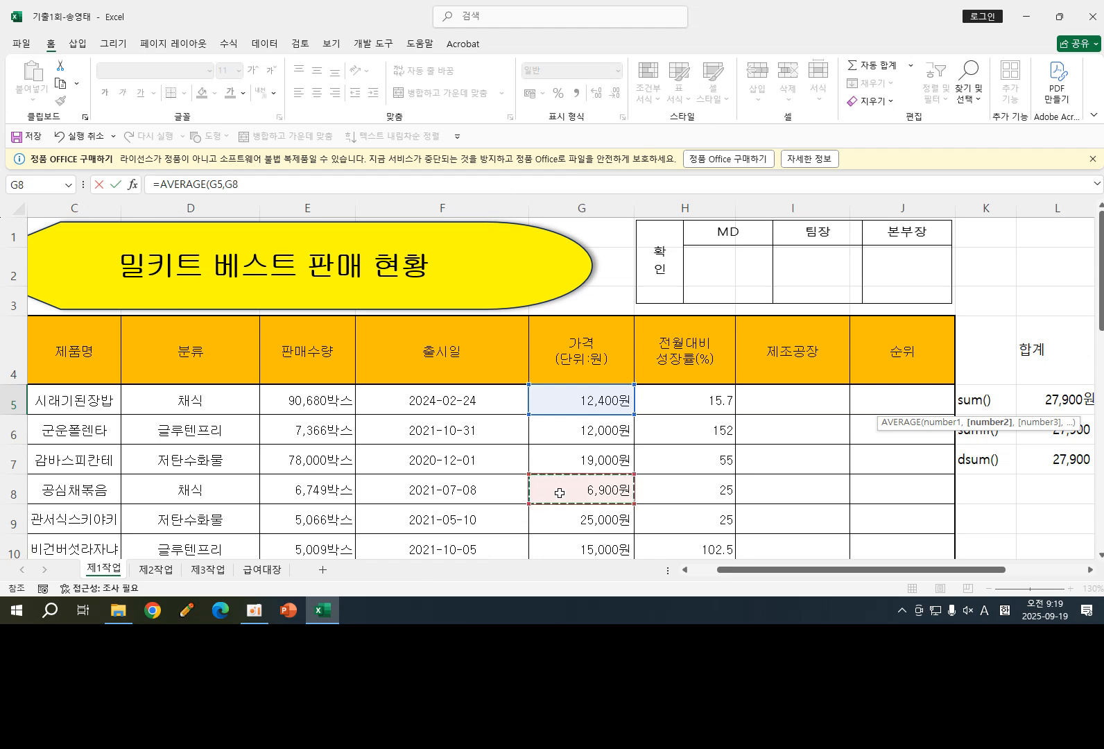
pyautogui.write(',')
pyautogui.scroll(-3, 430, 517)
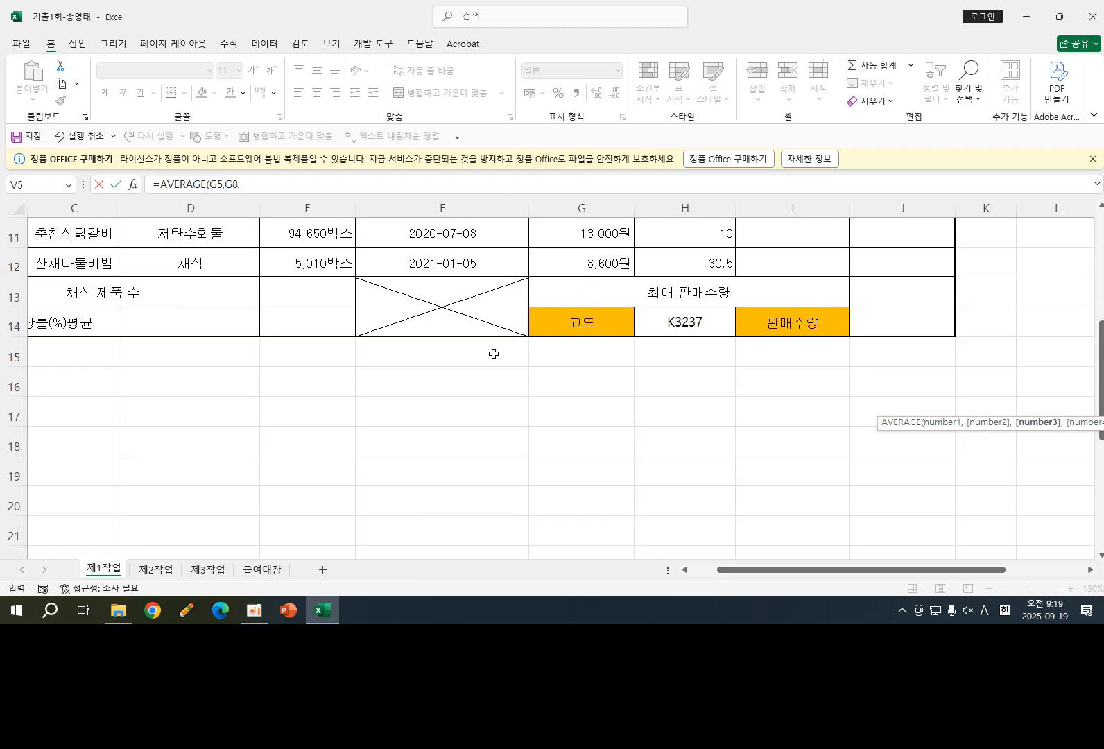
pyautogui.click(579, 263)
pyautogui.scroll(3, 706, 430)
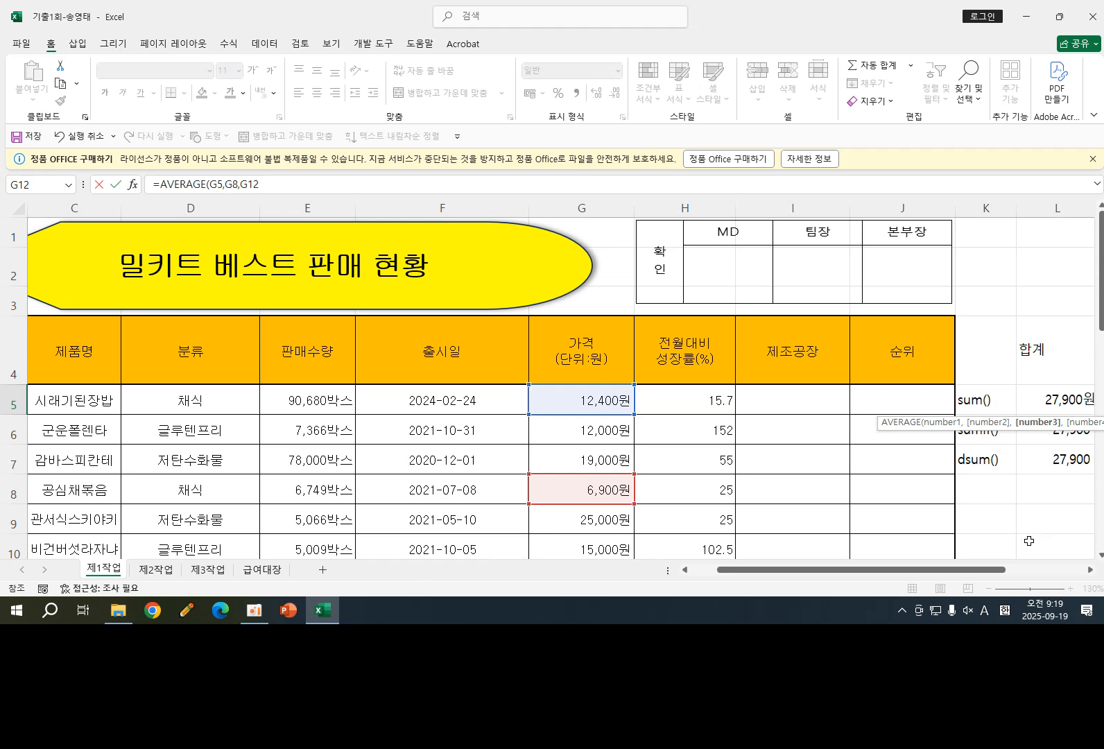
pyautogui.write(')')
pyautogui.press('Tab')
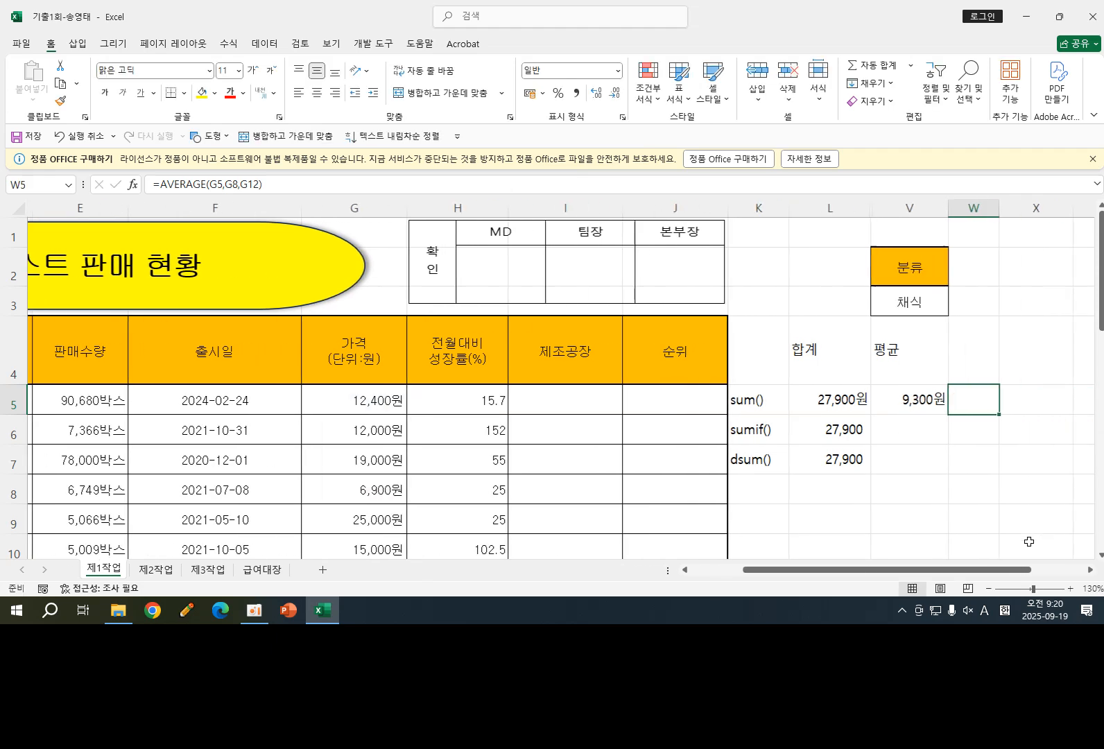
# - Enter =AVERAGEIF(분류,"채식",G5:G12) in V6 and apply comma number style to it
pyautogui.click(910, 401)
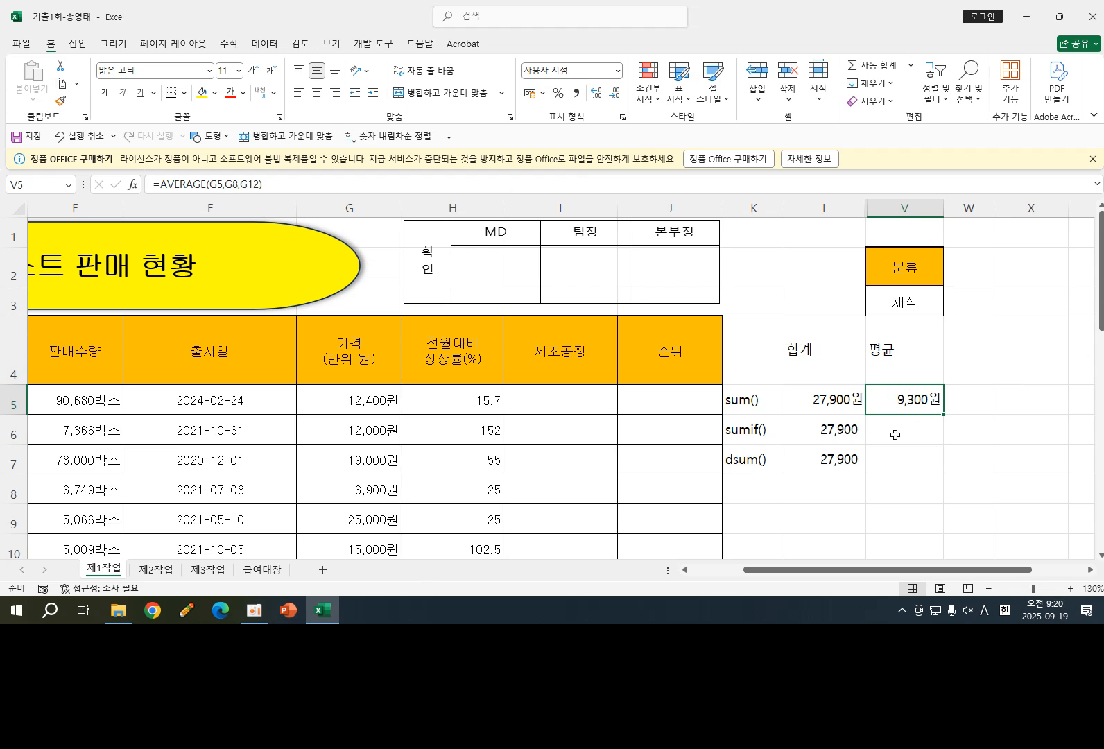
pyautogui.click(905, 431)
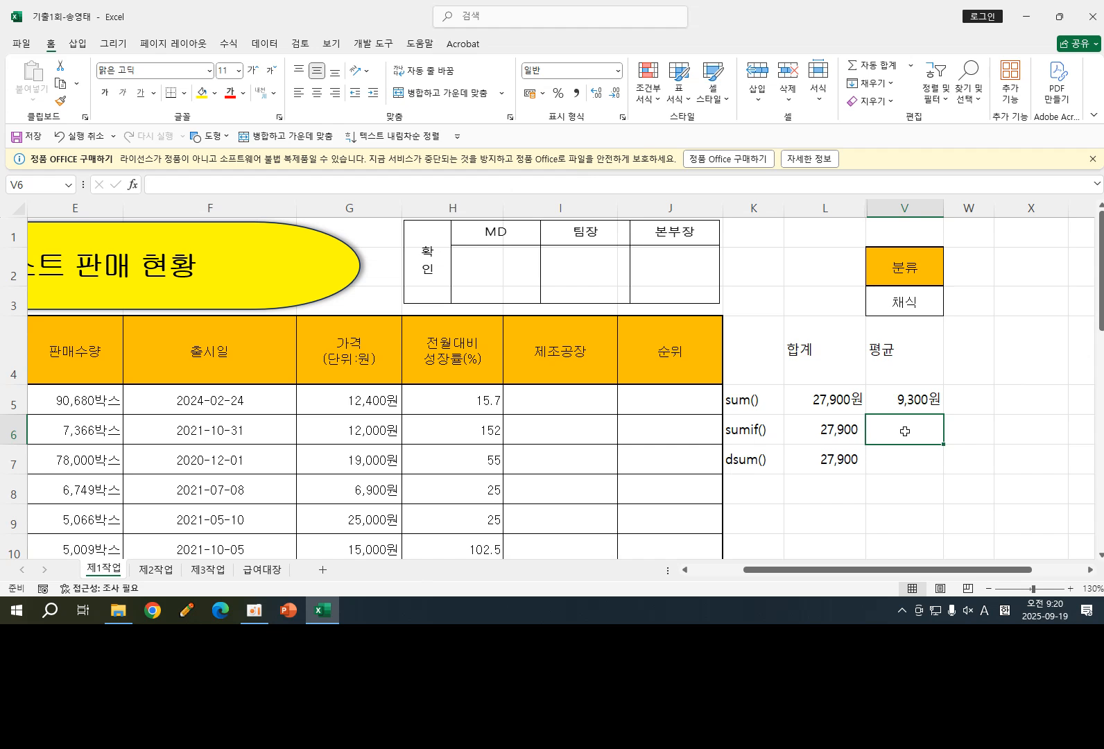
pyautogui.write('=av')
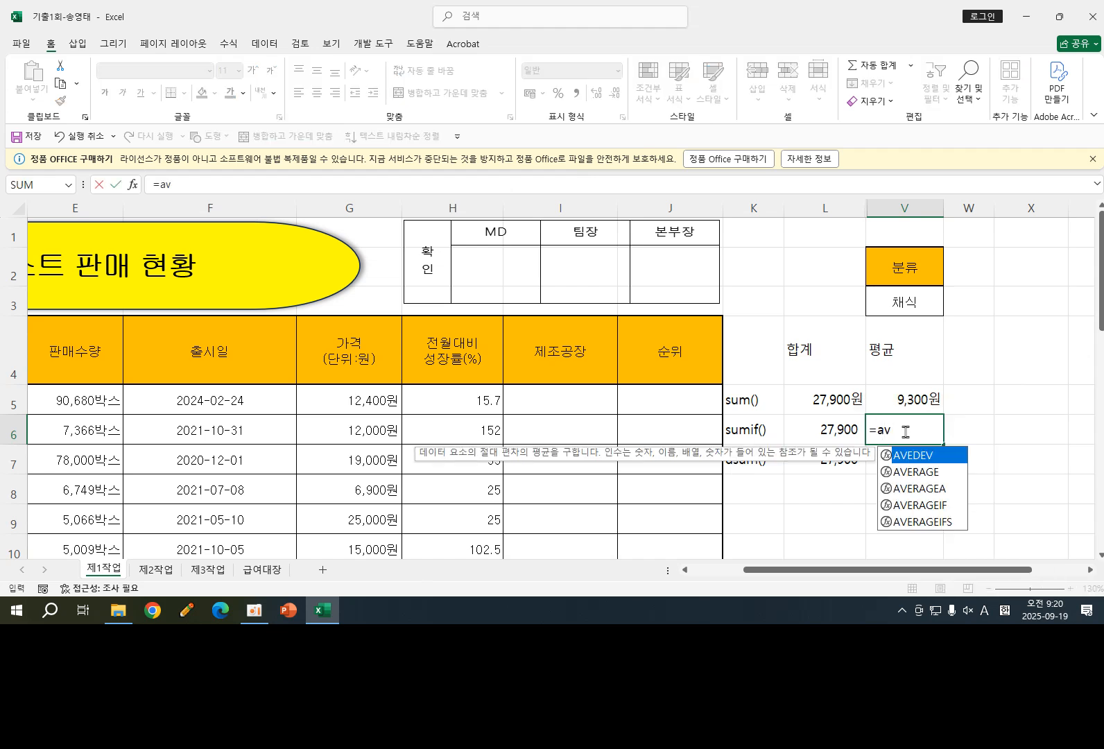
pyautogui.doubleClick(927, 505)
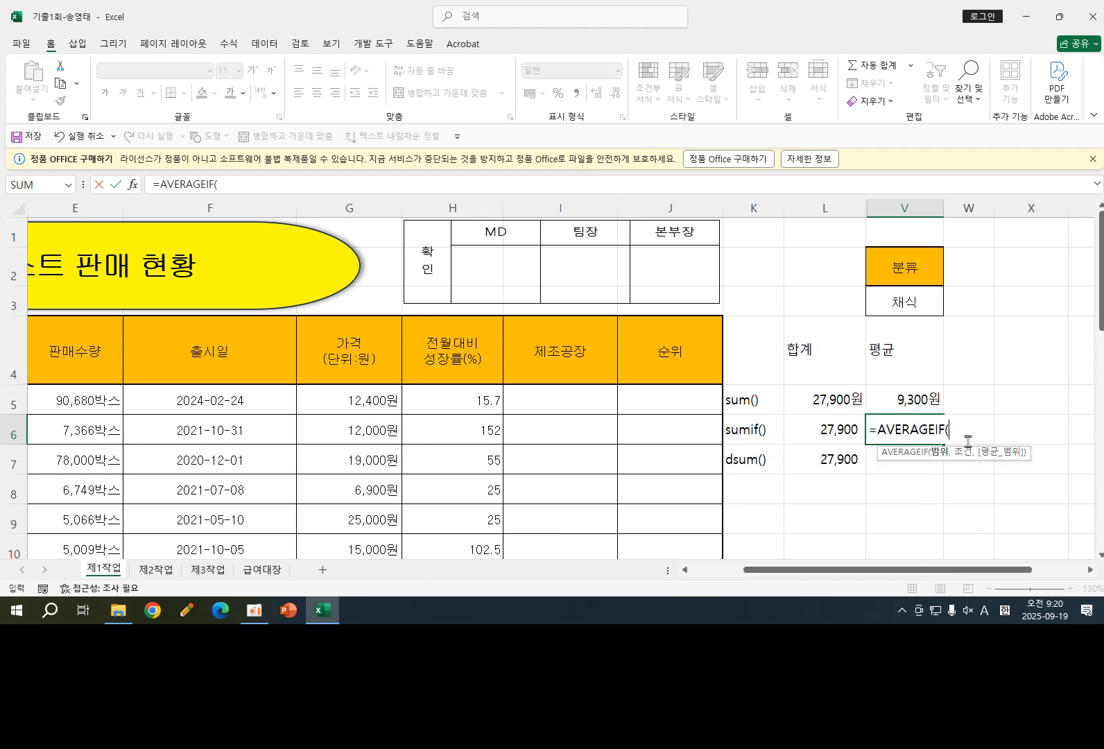
pyautogui.moveTo(898, 571); pyautogui.dragTo(846, 573)
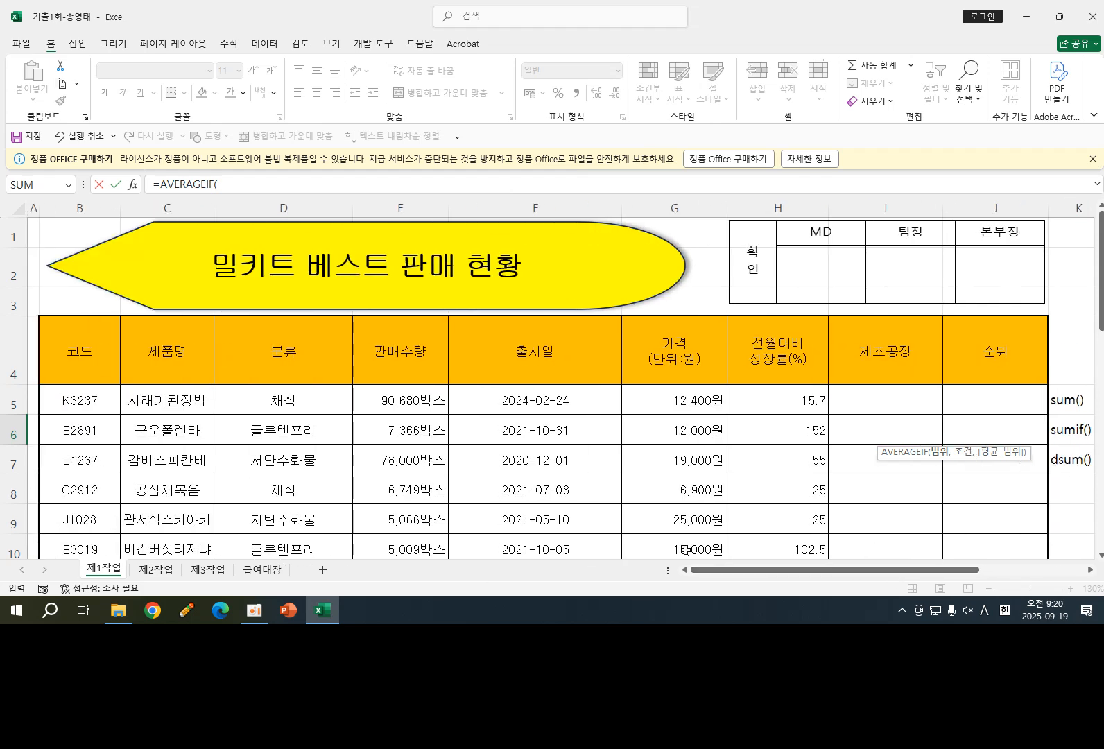
pyautogui.scroll(-2, 365, 424)
pyautogui.scroll(2, 312, 328)
pyautogui.moveTo(286, 397); pyautogui.dragTo(292, 491)
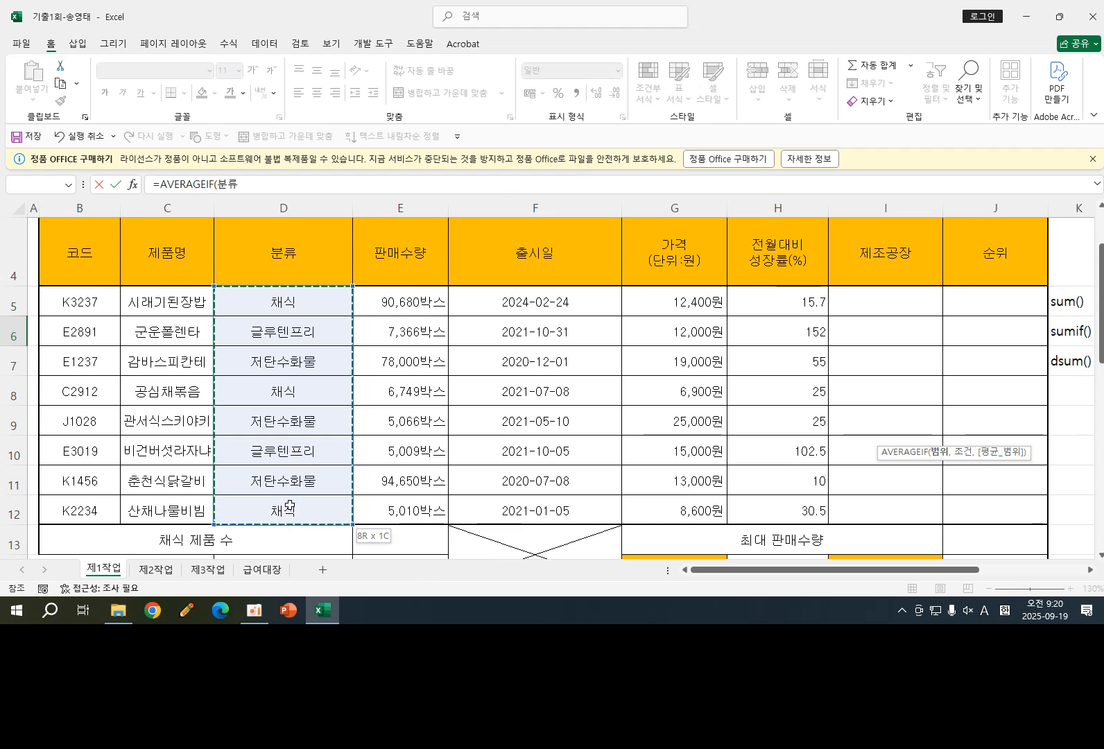
pyautogui.moveTo(835, 573); pyautogui.dragTo(980, 567)
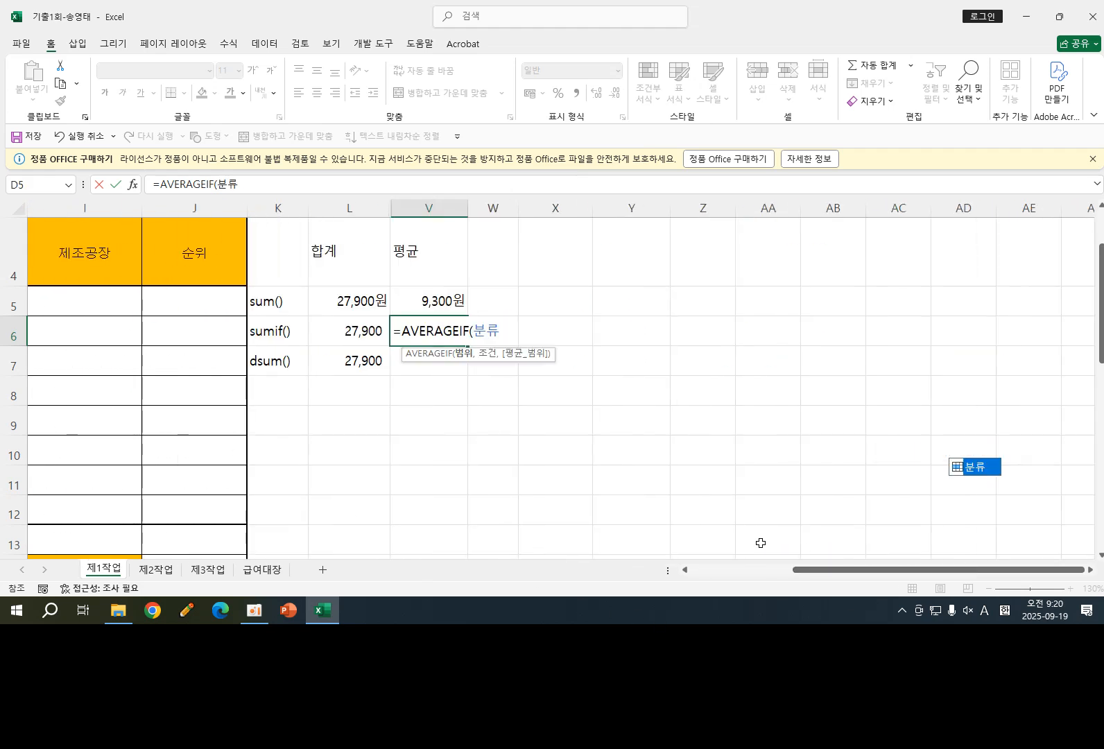
pyautogui.write(',')
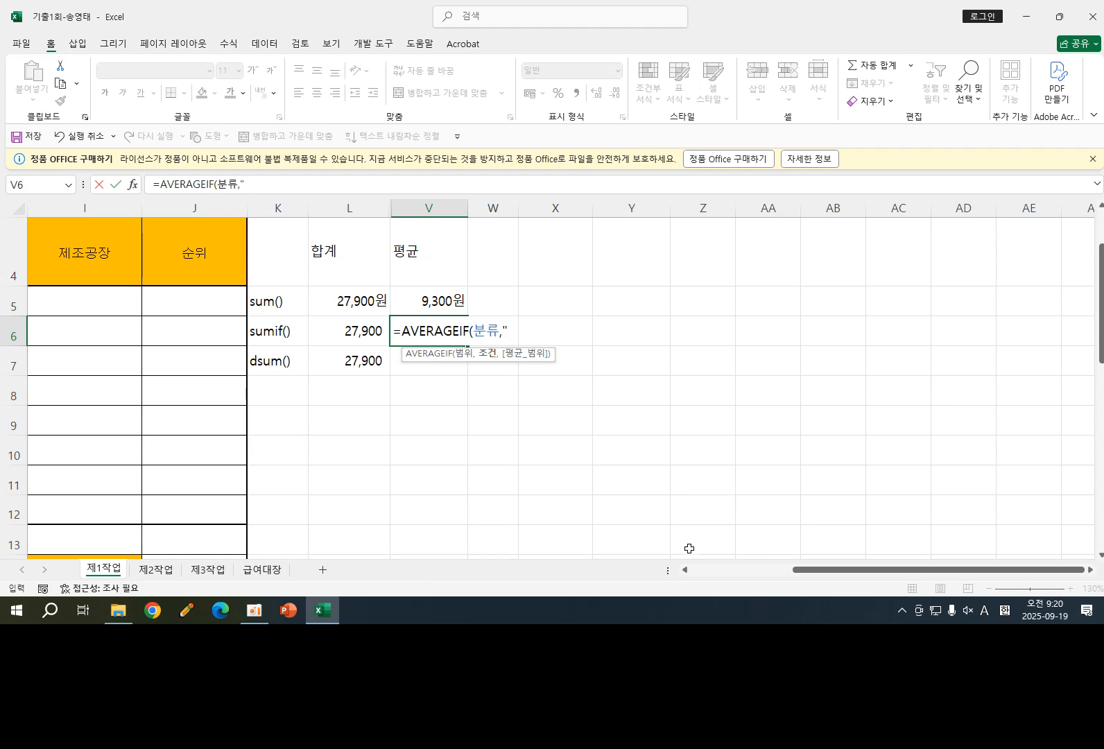
pyautogui.write('"채식",')
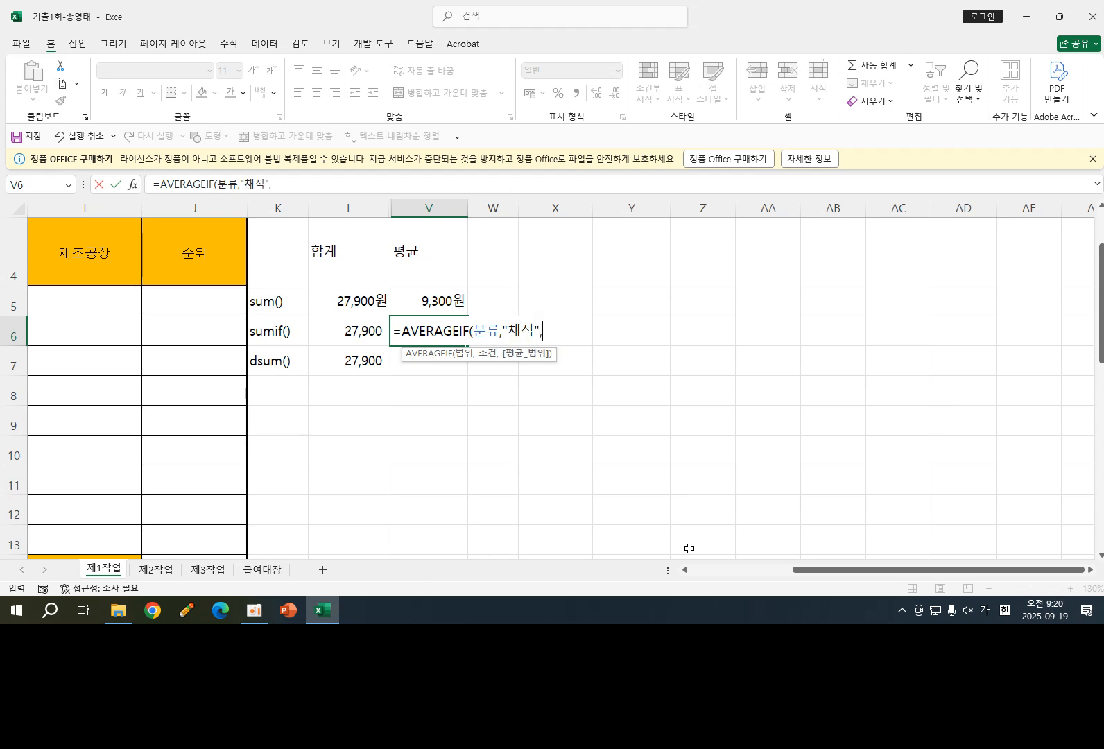
pyautogui.moveTo(945, 570); pyautogui.dragTo(888, 575)
pyautogui.moveTo(365, 297); pyautogui.dragTo(364, 514)
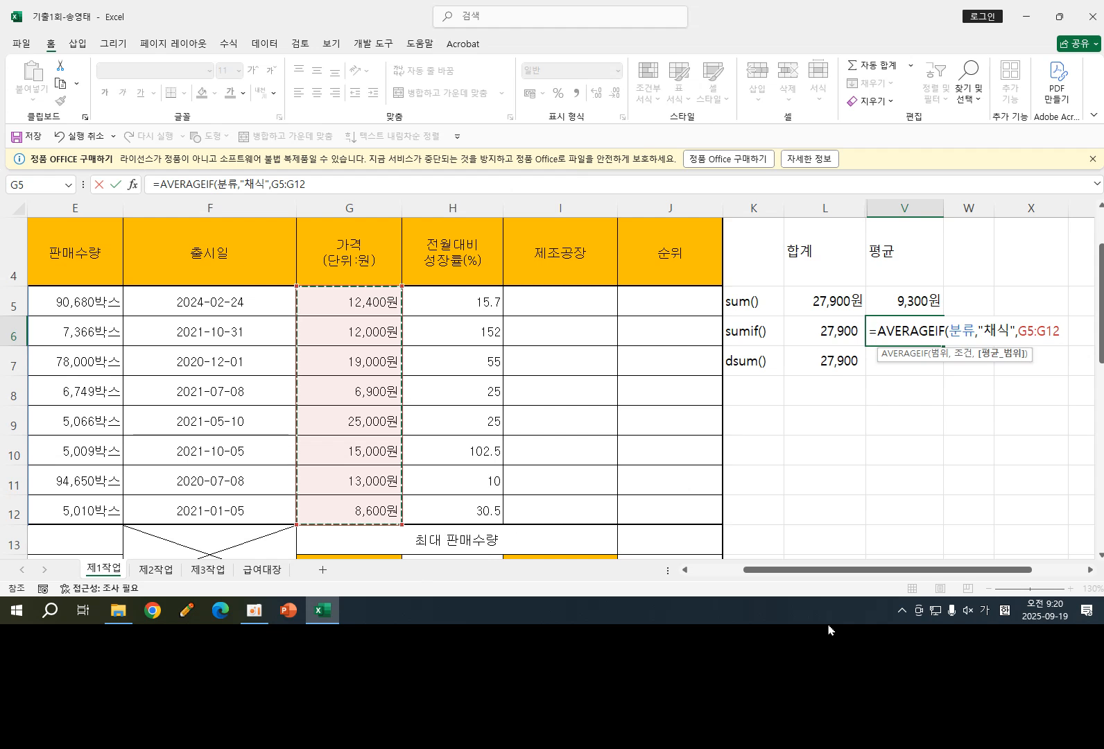
pyautogui.write(')')
pyautogui.press('Return')
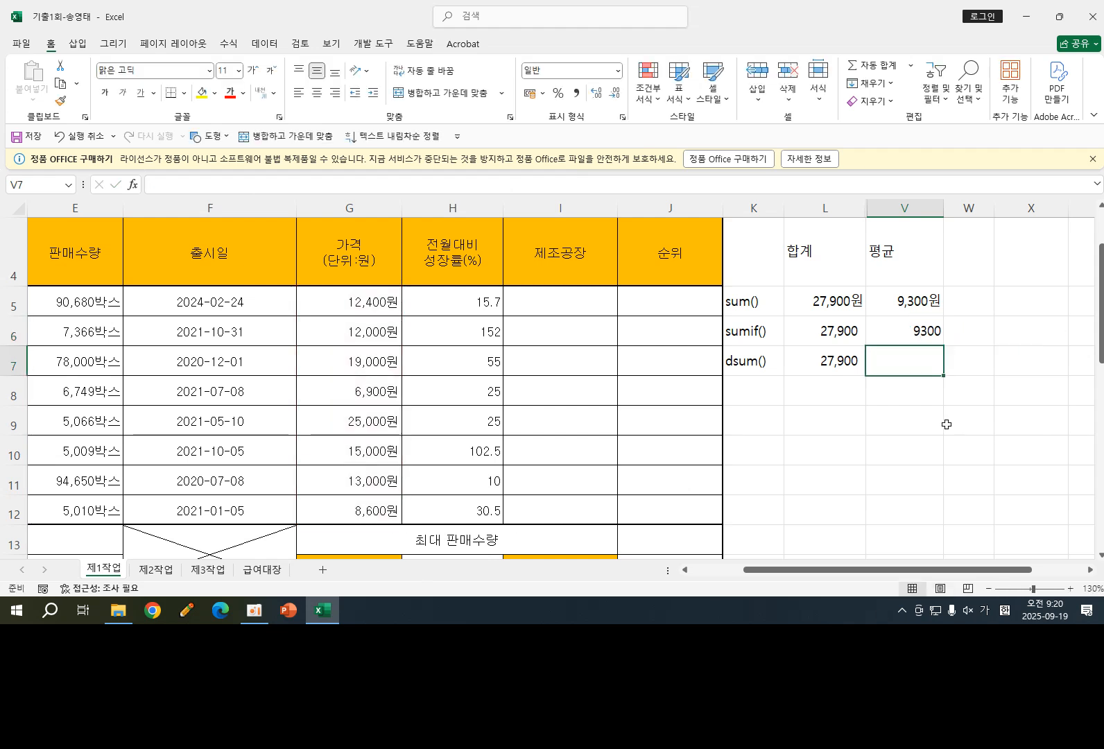
pyautogui.click(905, 336)
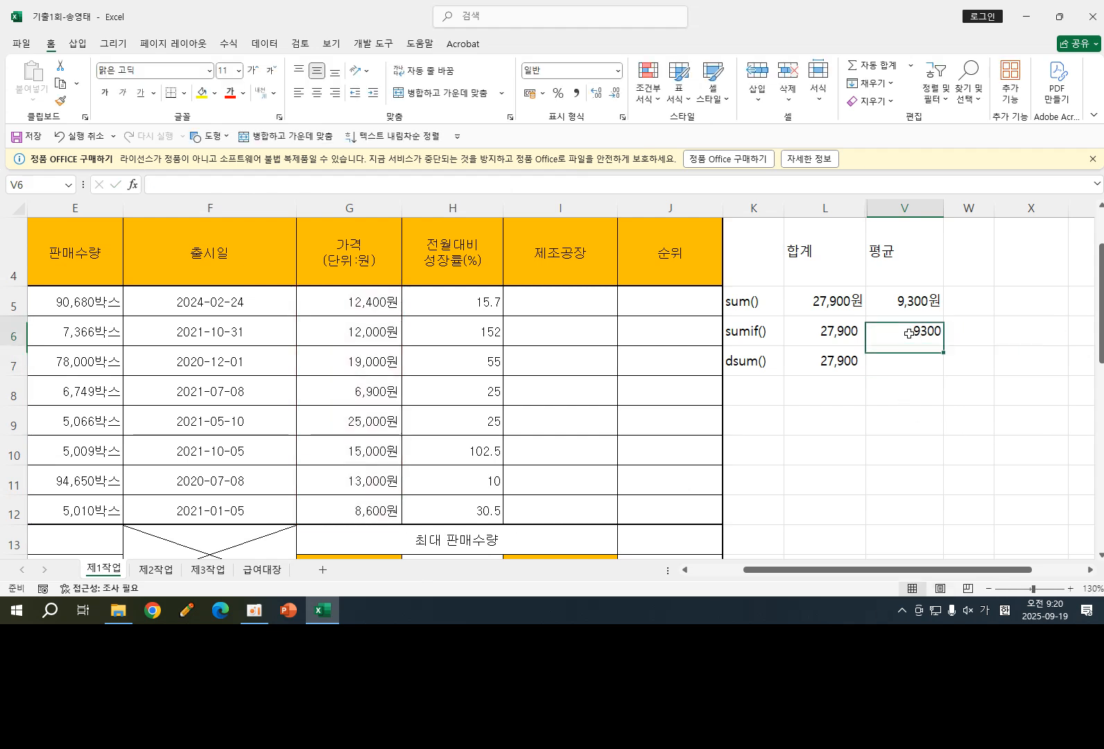
pyautogui.click(576, 93)
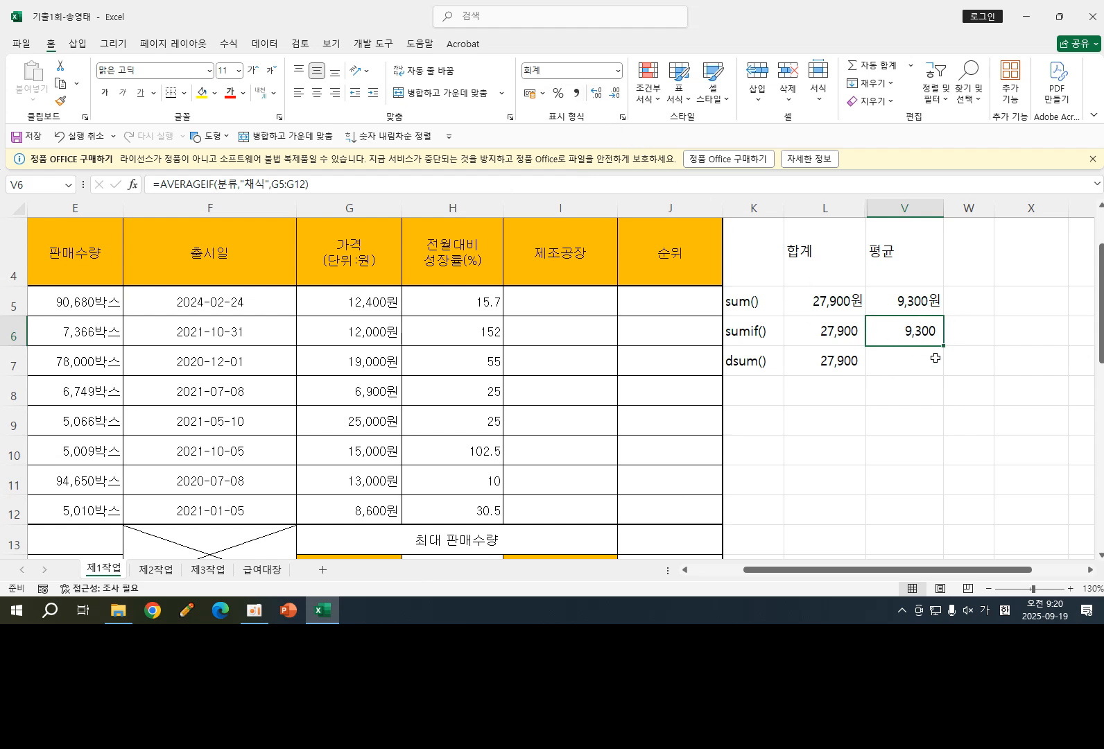
# - Enter =DAVERAGE(B4:H12,G4,V2:V3) in V7 using the criteria cells, and apply comma number style
pyautogui.click(901, 358)
pyautogui.write('=')
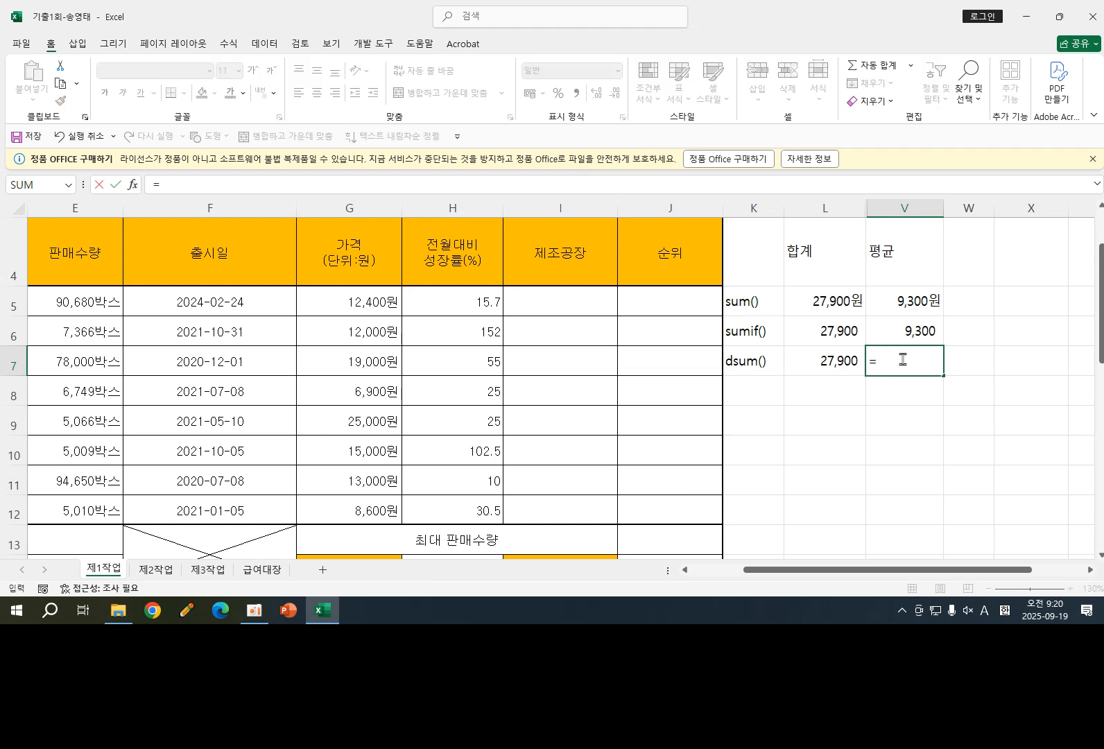
pyautogui.write('dav')
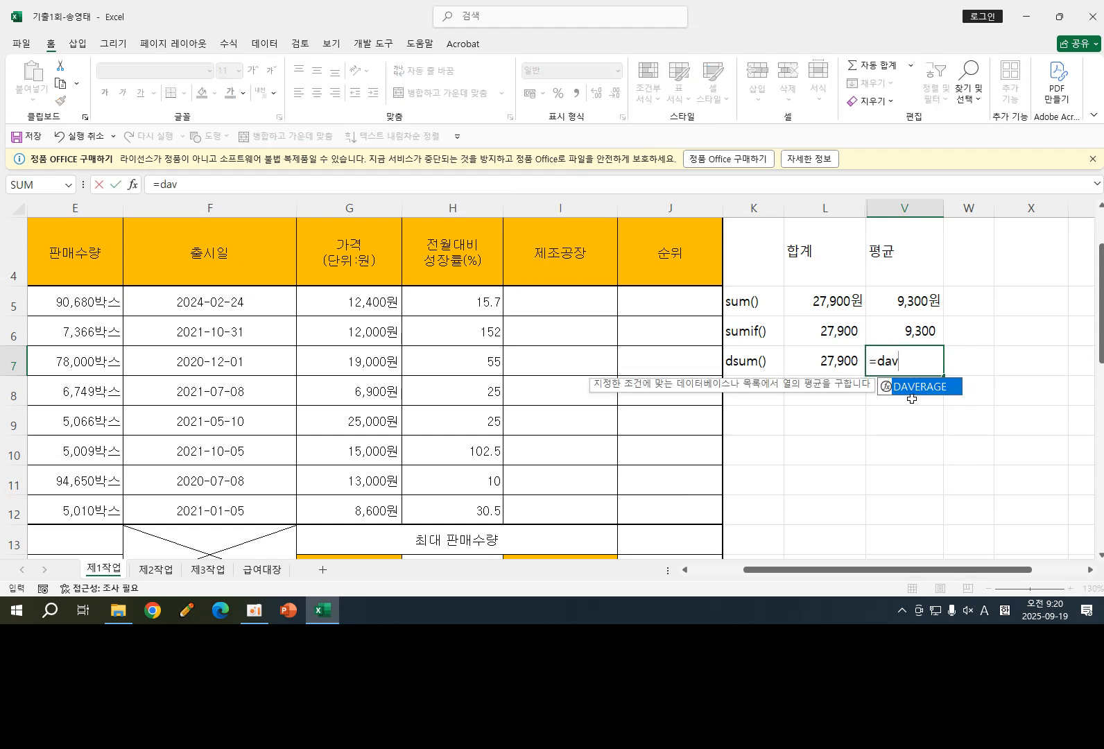
pyautogui.doubleClick(919, 390)
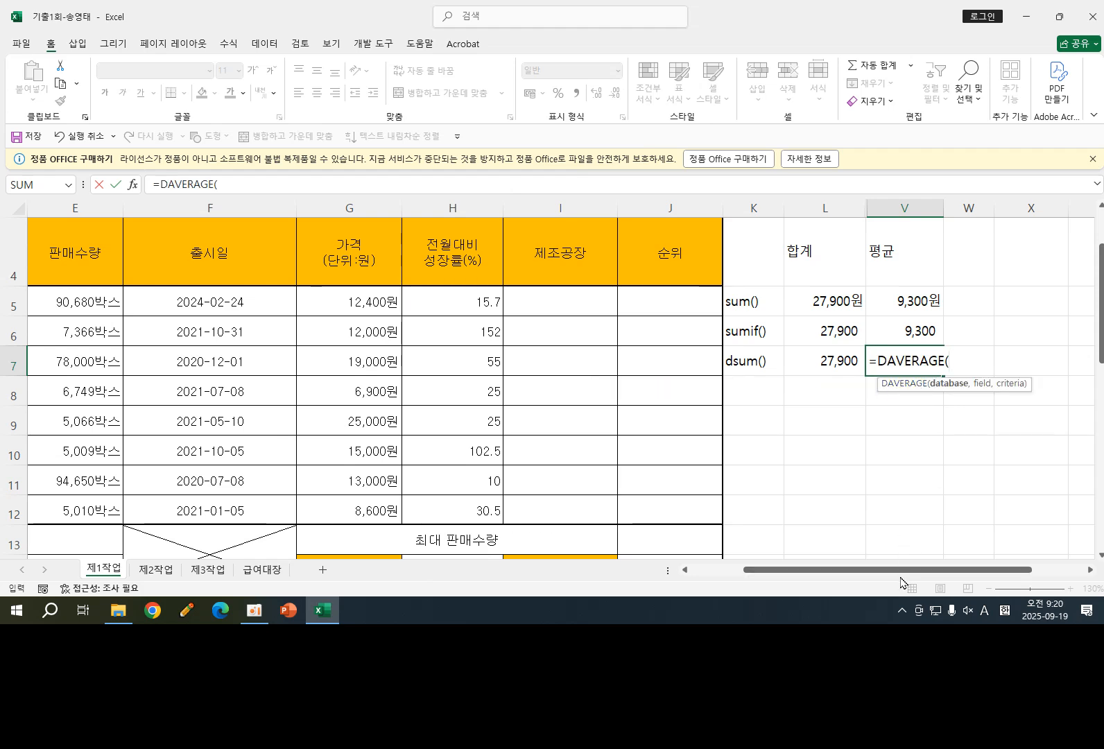
pyautogui.moveTo(901, 569); pyautogui.dragTo(843, 569)
pyautogui.moveTo(96, 267); pyautogui.dragTo(755, 505)
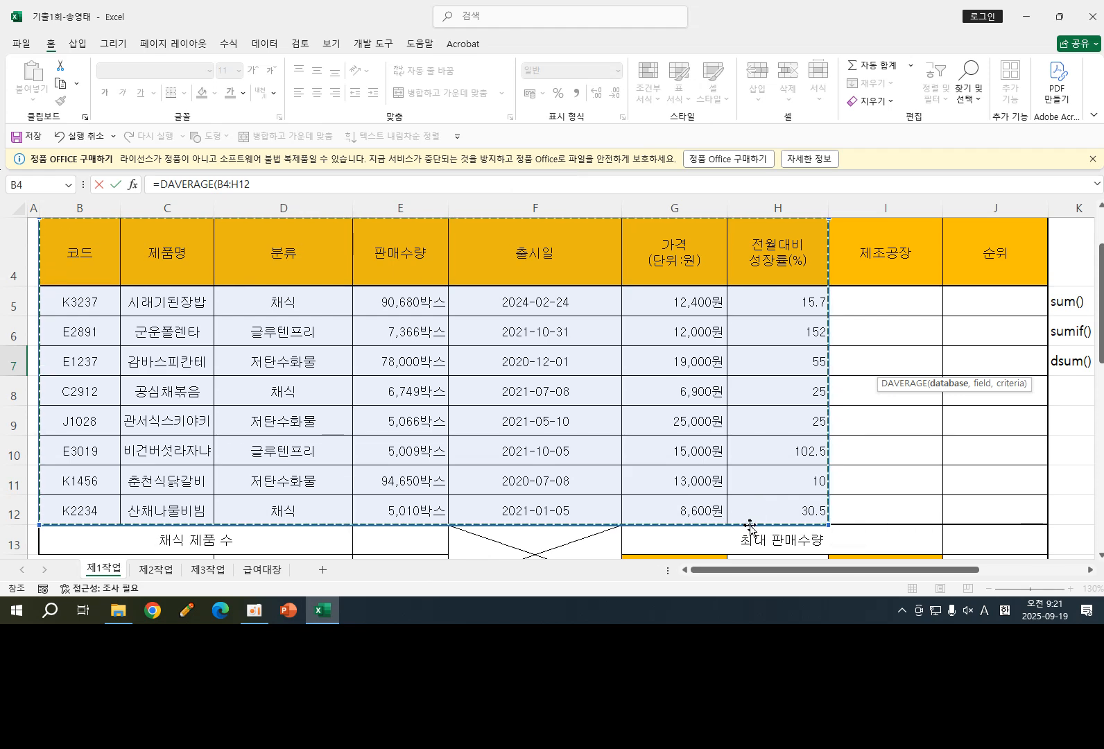
pyautogui.moveTo(801, 571); pyautogui.dragTo(907, 575)
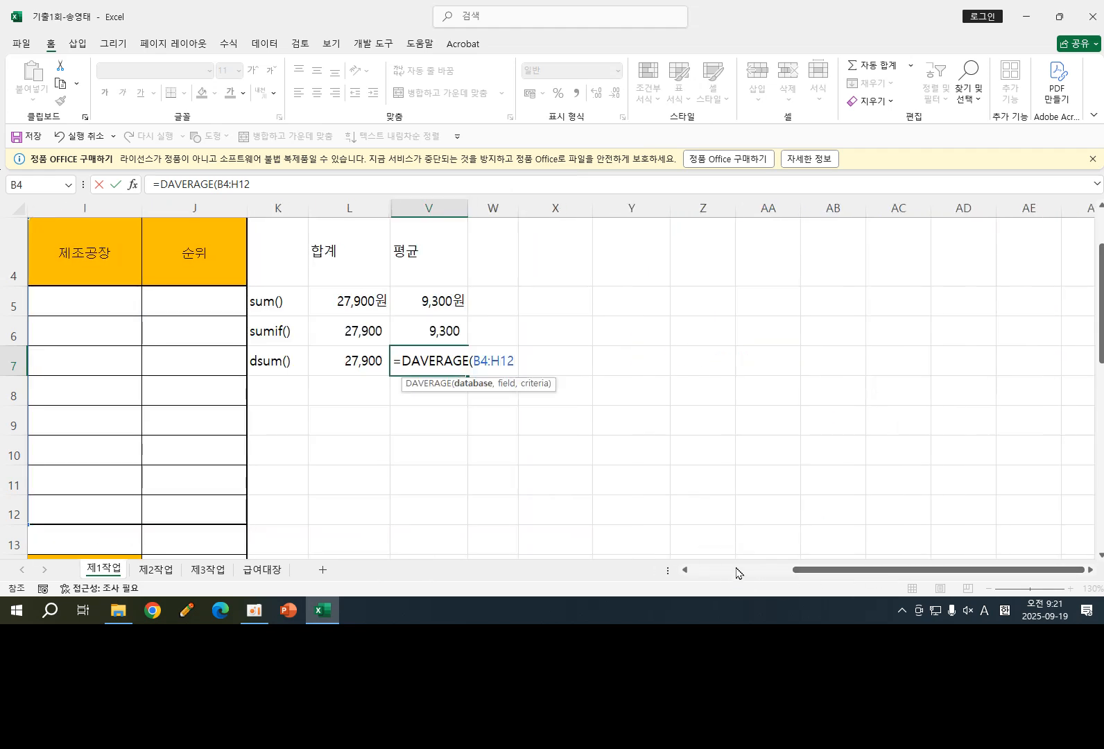
pyautogui.write(',')
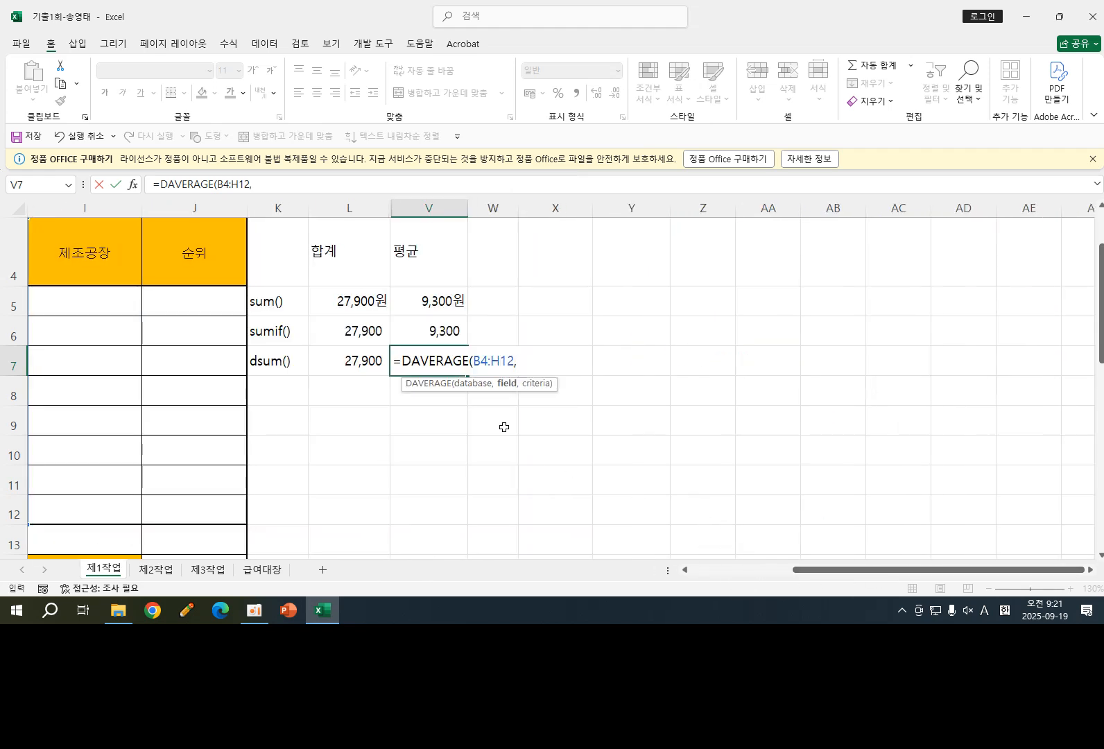
pyautogui.moveTo(820, 576); pyautogui.dragTo(719, 494)
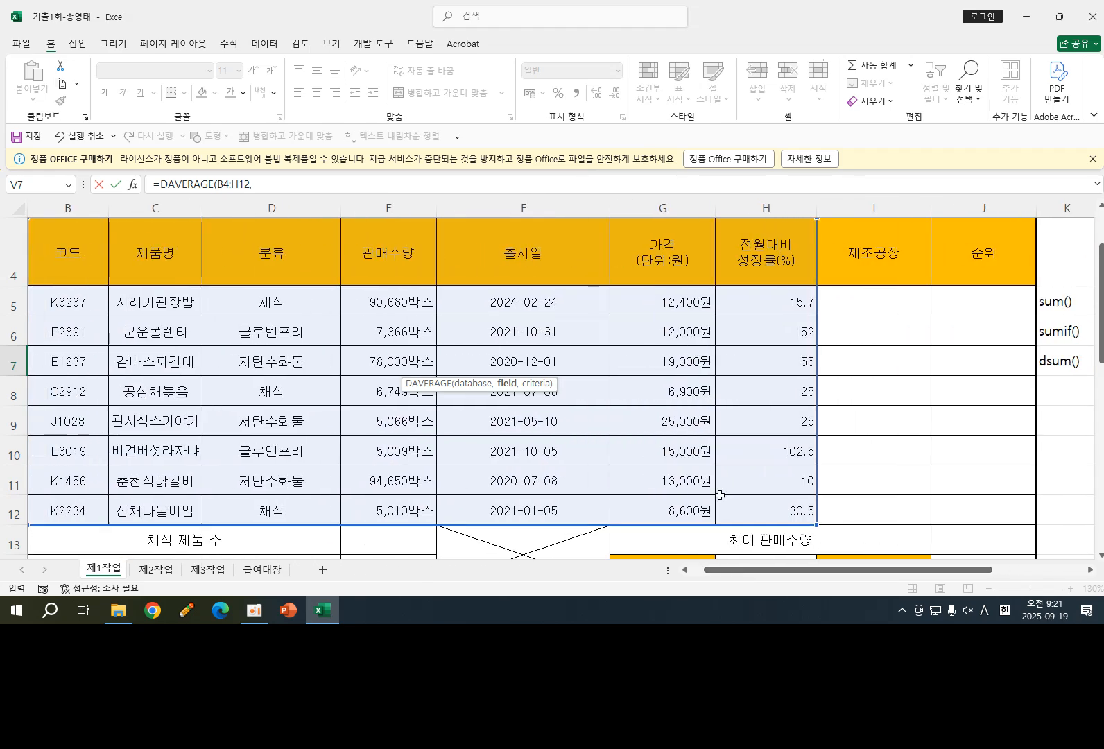
pyautogui.click(672, 253)
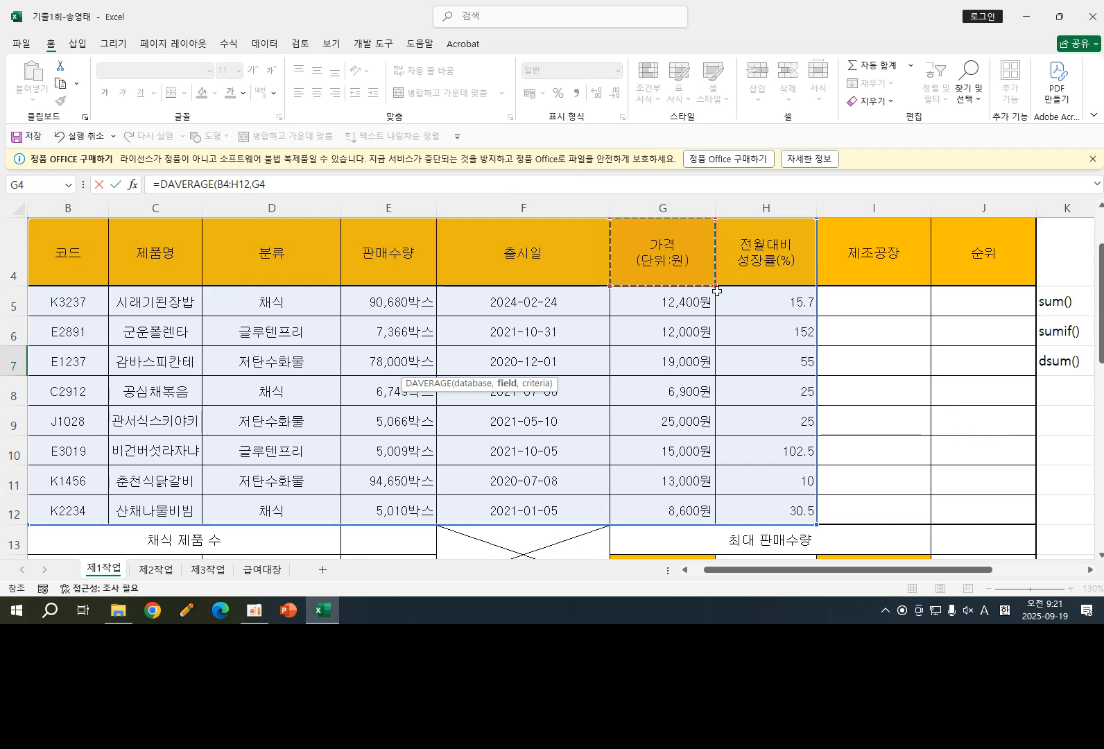
pyautogui.write(',')
pyautogui.moveTo(908, 573); pyautogui.dragTo(997, 573)
pyautogui.scroll(1, 486, 319)
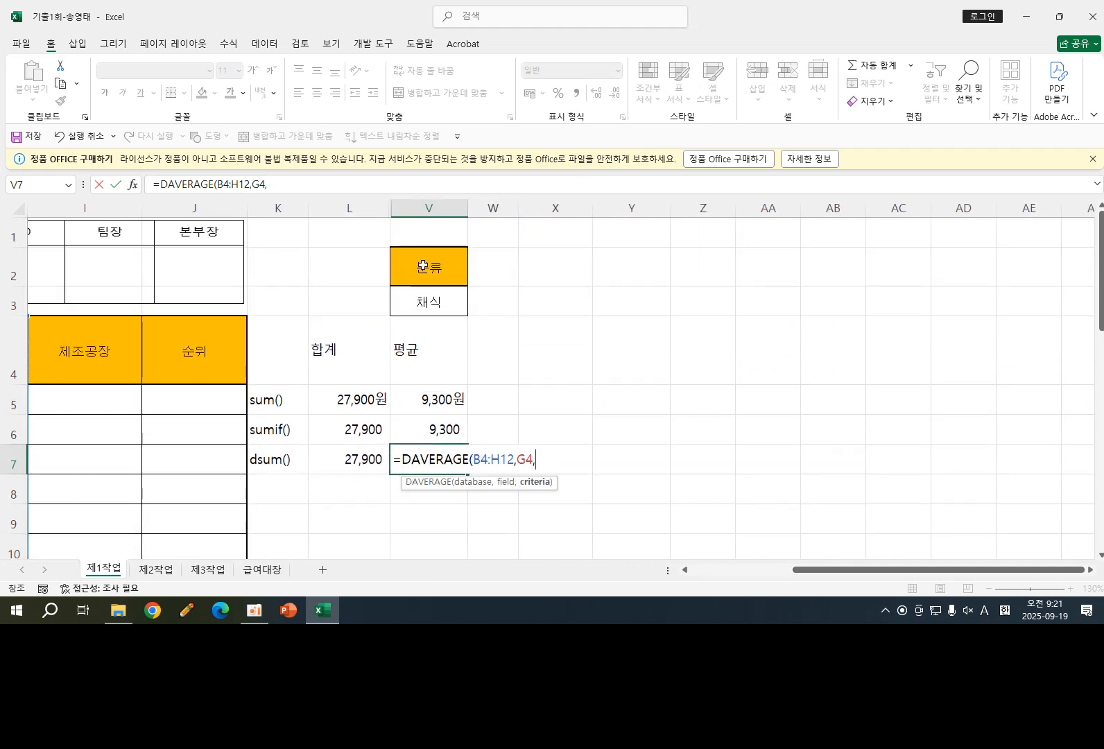
pyautogui.moveTo(423, 267); pyautogui.dragTo(445, 335)
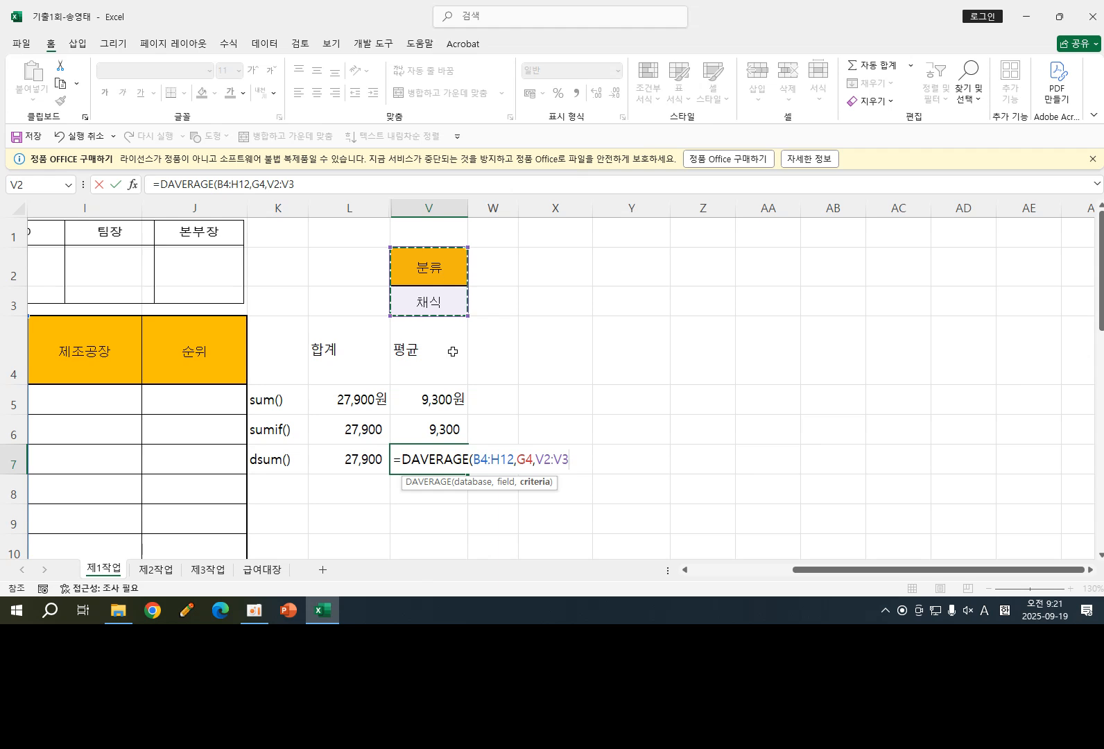
pyautogui.write(')')
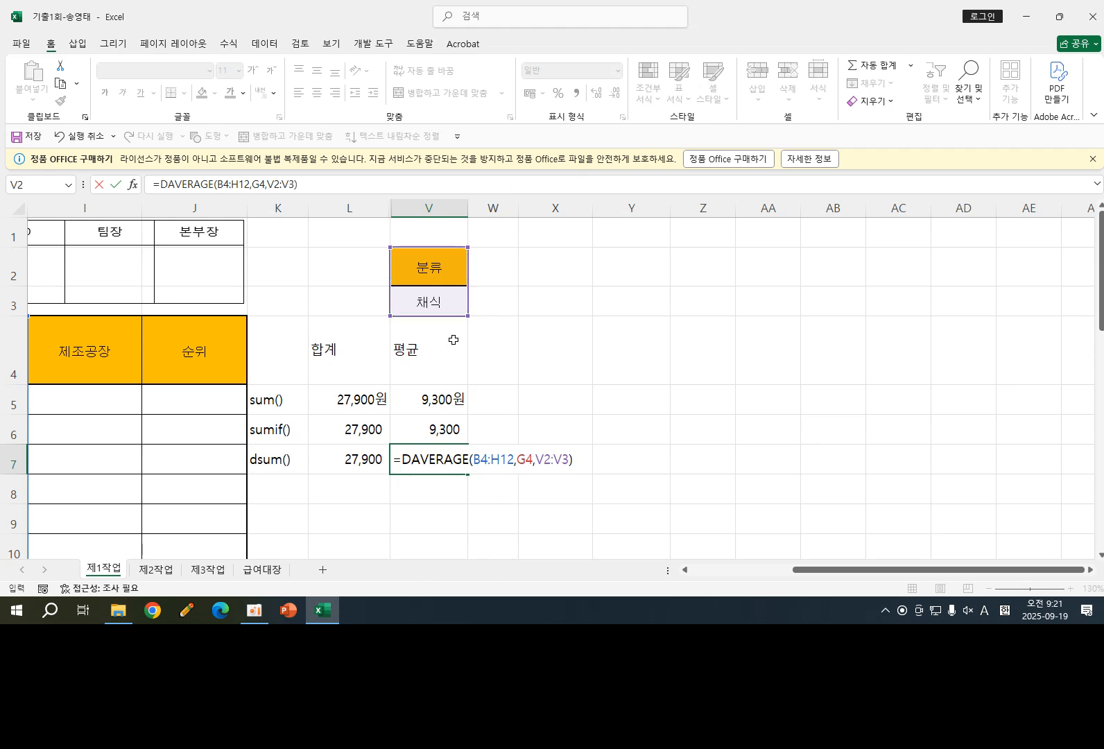
pyautogui.press('Return')
pyautogui.click(457, 458)
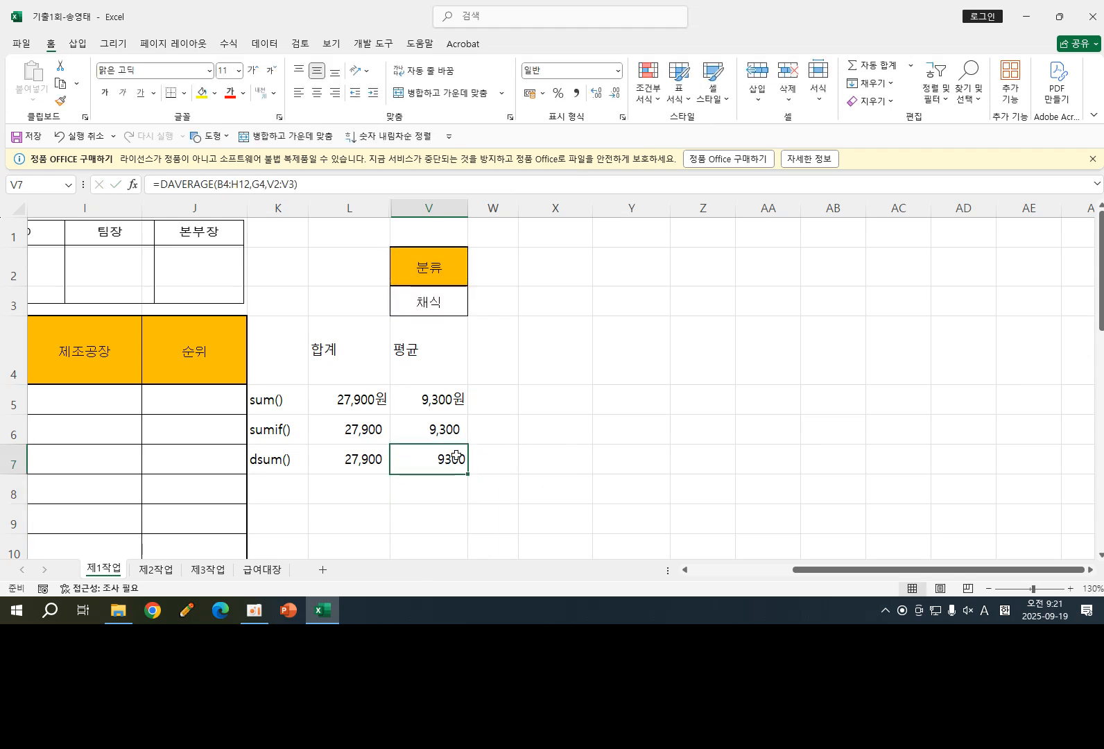
pyautogui.click(575, 92)
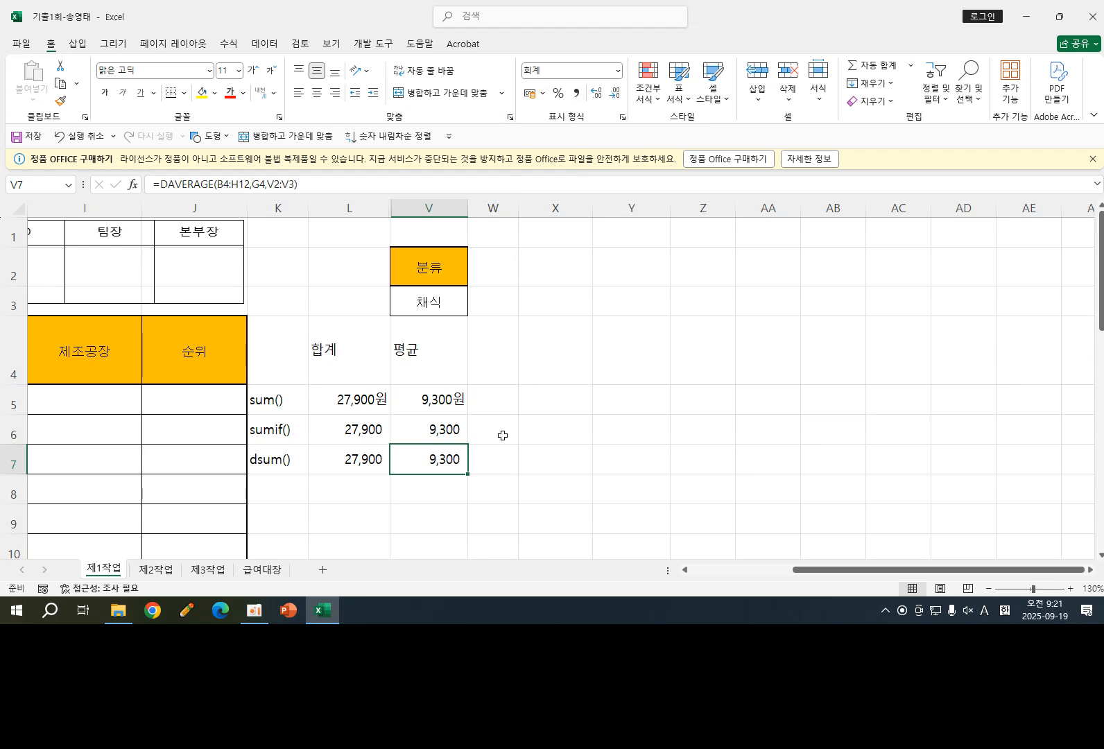